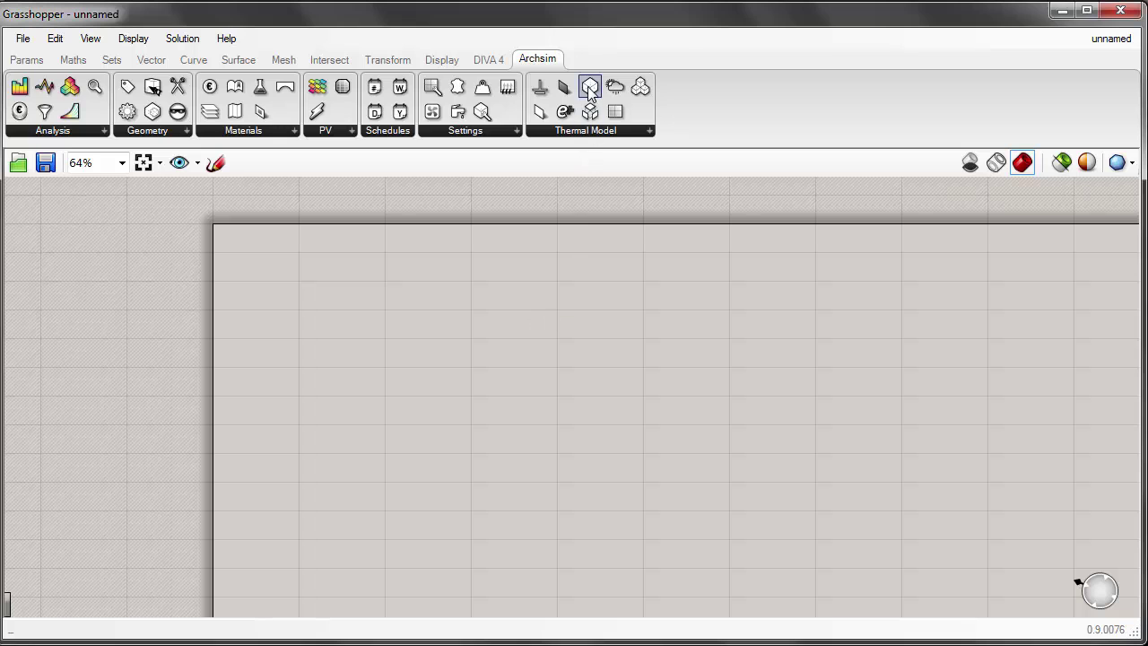
Step: Place a thermal Zone component on the canvas and open its settings
drag(590, 86, 421, 300)
scroll(412, 298, up, 3)
click(459, 317)
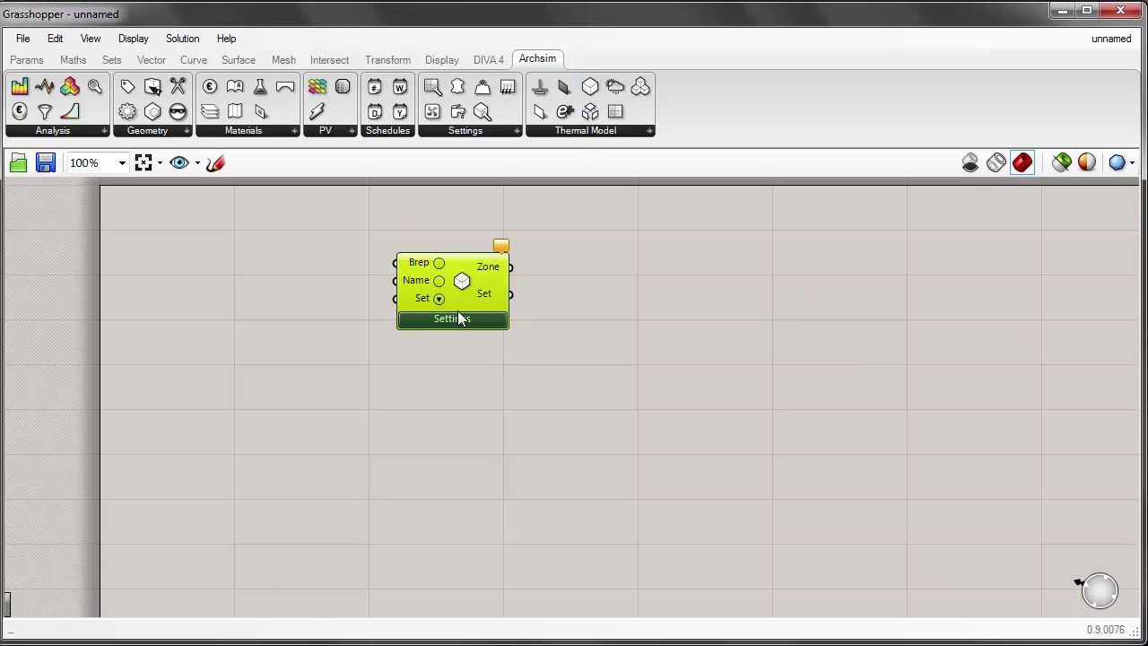
click(459, 317)
Step: Look through the schedule options for people and equipment in the zone's load settings
drag(498, 184, 578, 78)
click(452, 211)
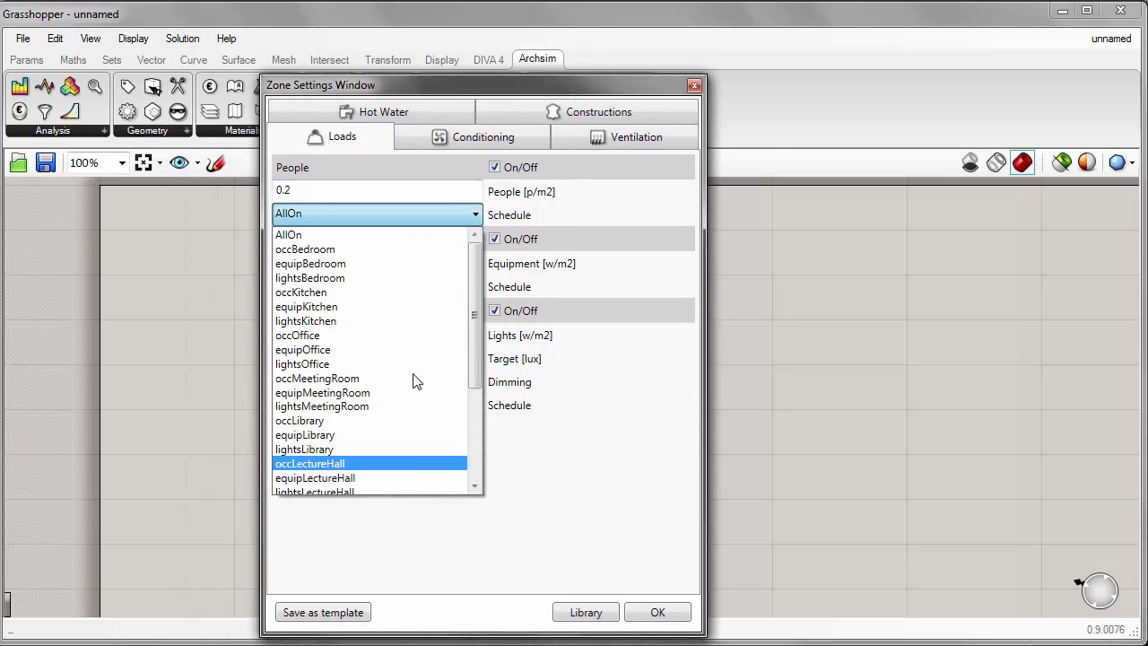
click(703, 212)
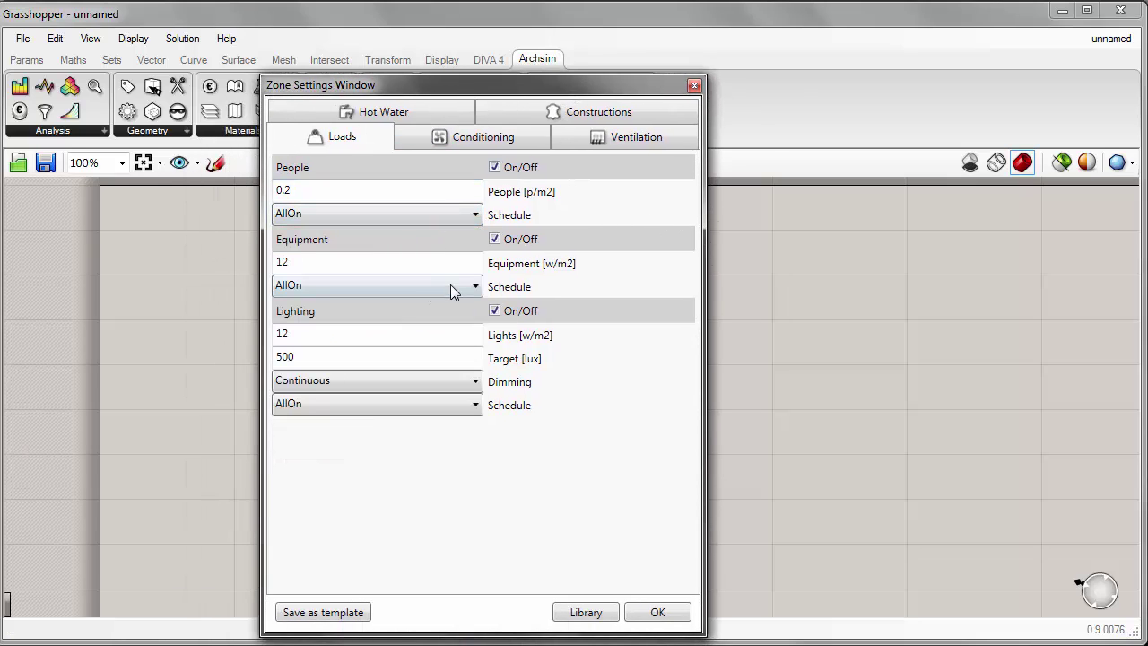
click(474, 285)
click(474, 285)
Step: Review the zone's construction settings and the constructions available for the roof
click(586, 115)
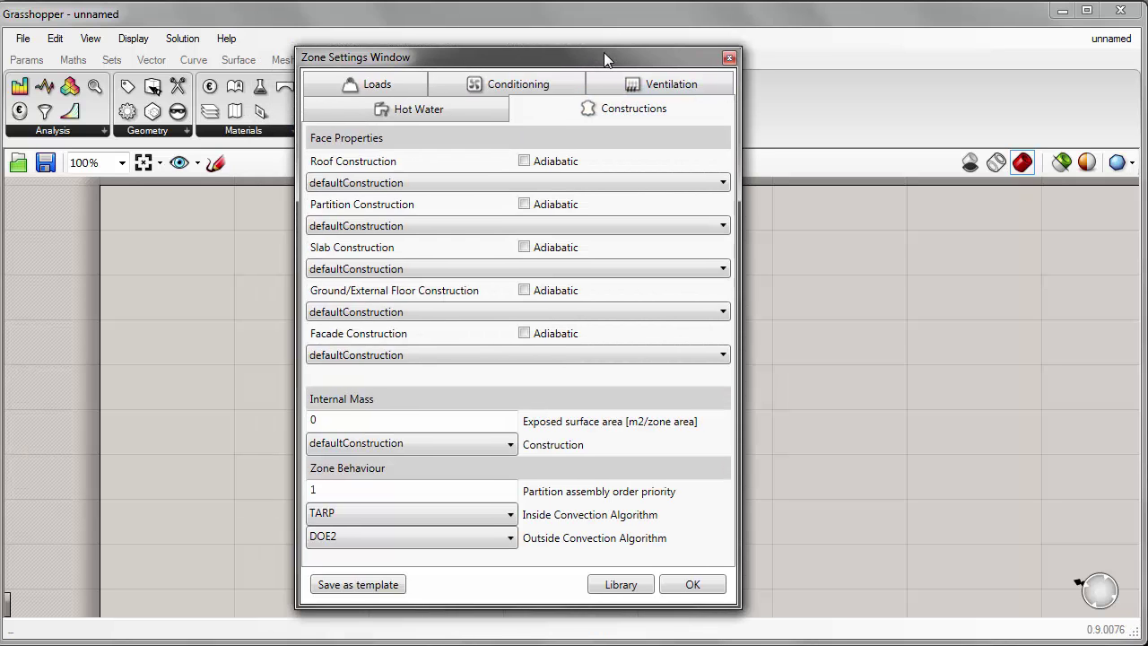
drag(576, 80, 612, 52)
click(490, 180)
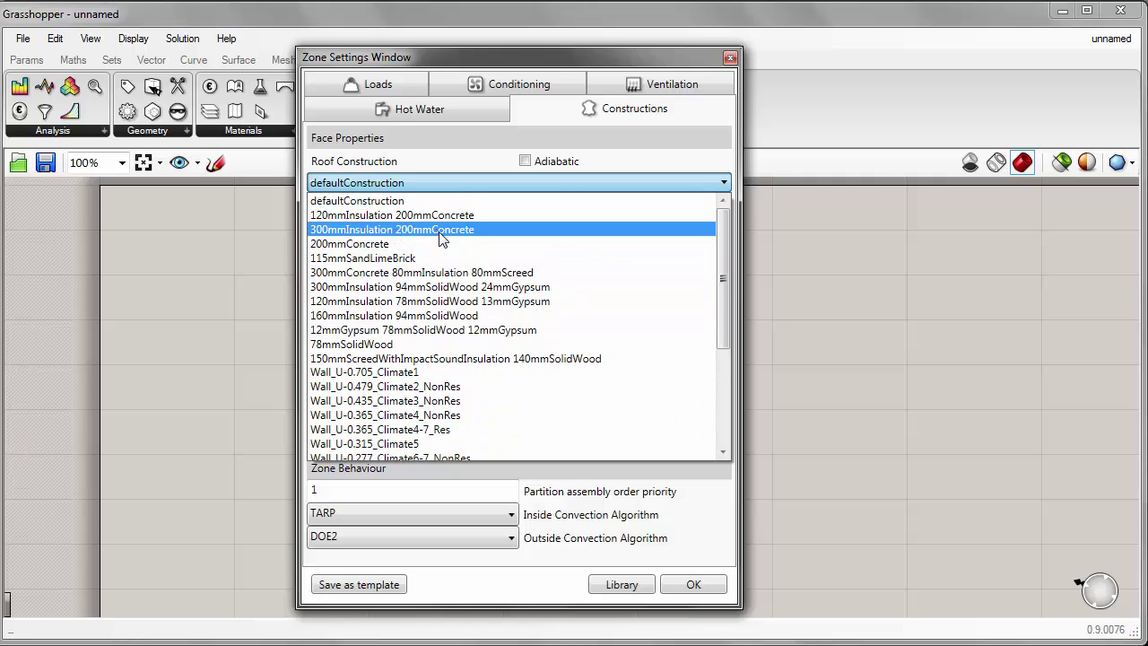
click(645, 164)
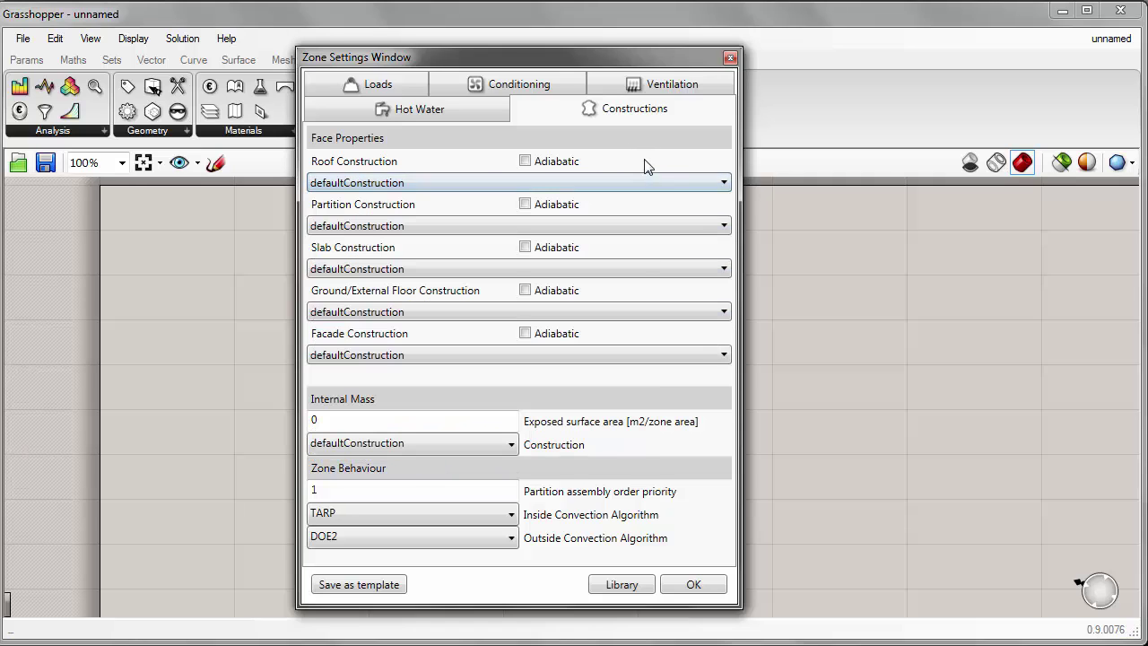
Step: View the opaque materials in the library from the zone settings, and close both windows
click(621, 585)
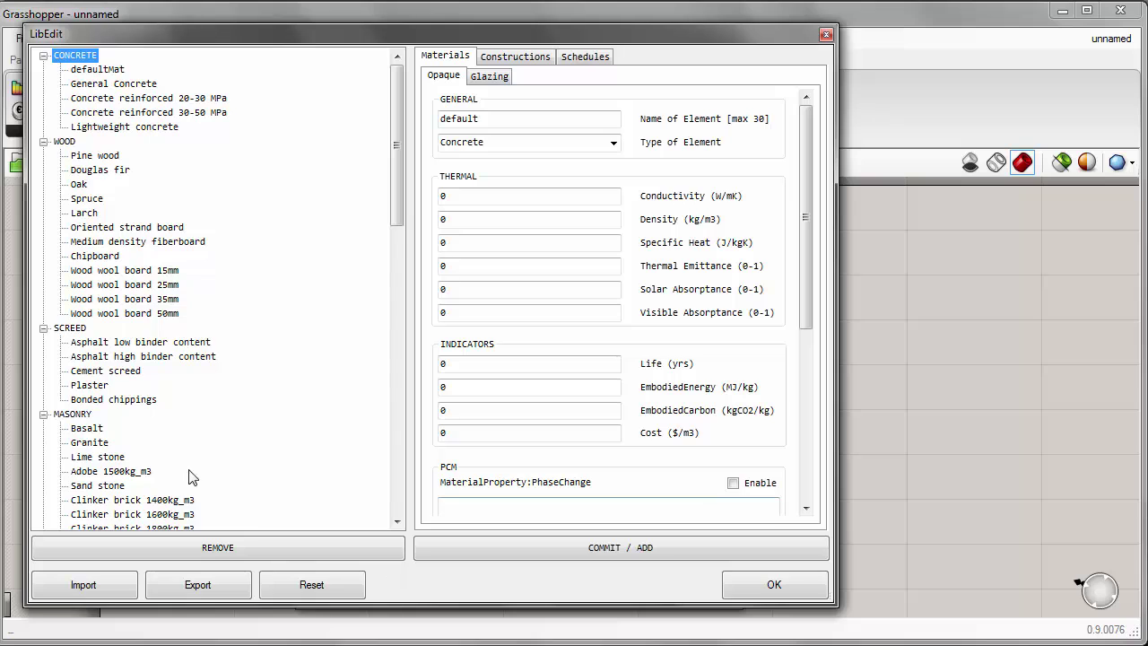
click(789, 586)
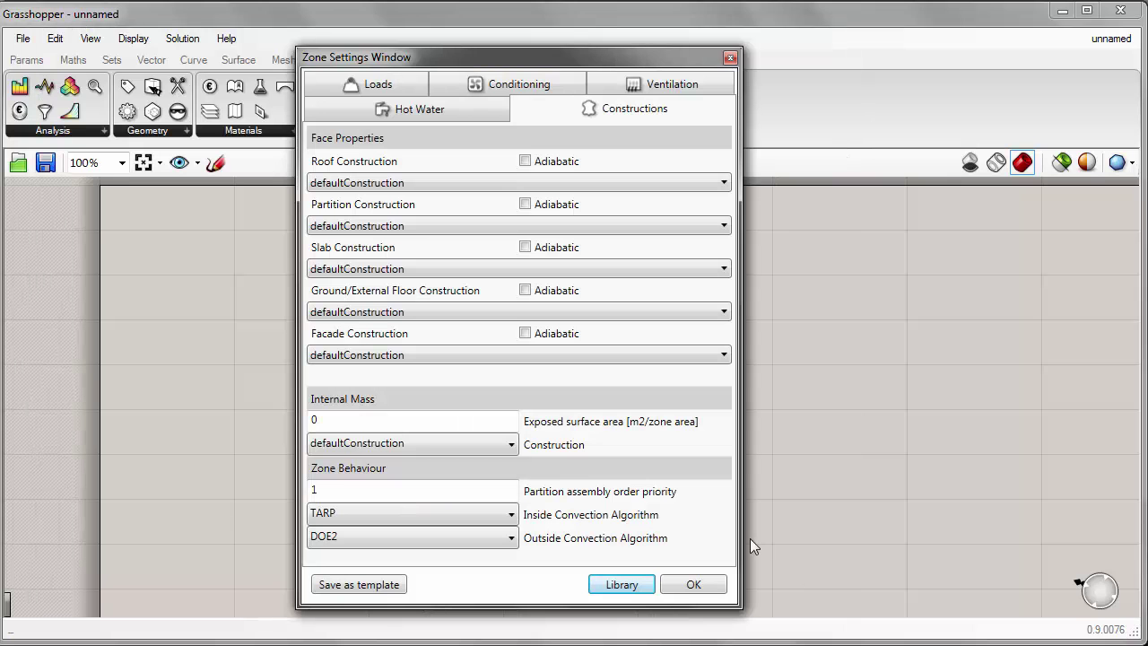
click(690, 587)
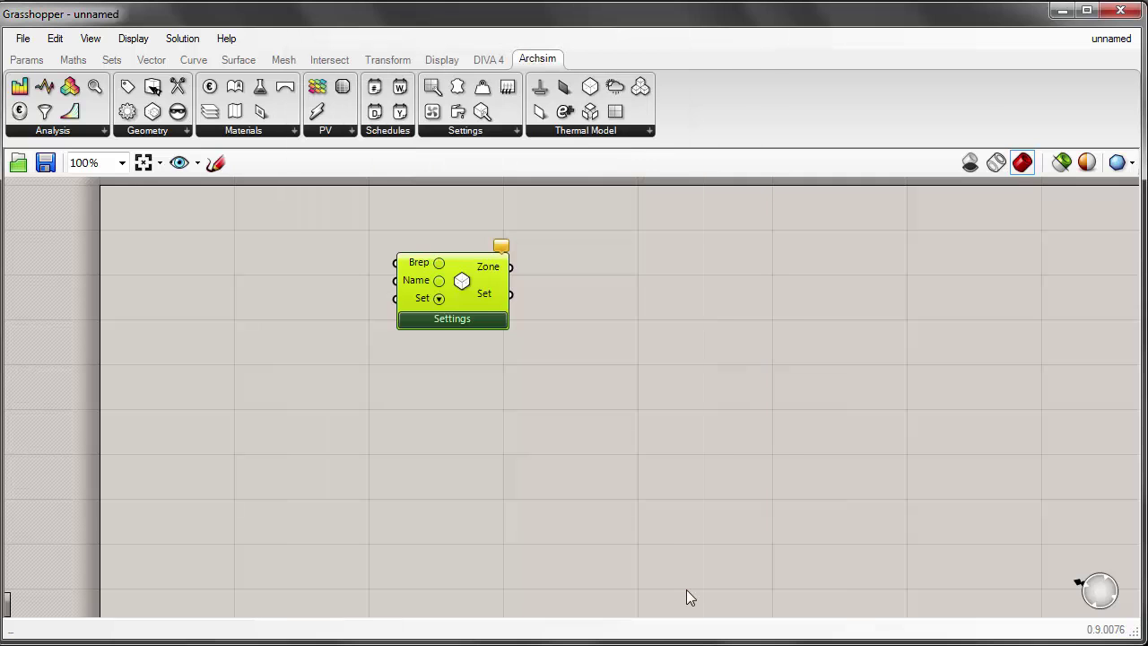
Step: Remove the Zone component and place an Opaque Material component on the empty canvas
click(482, 304)
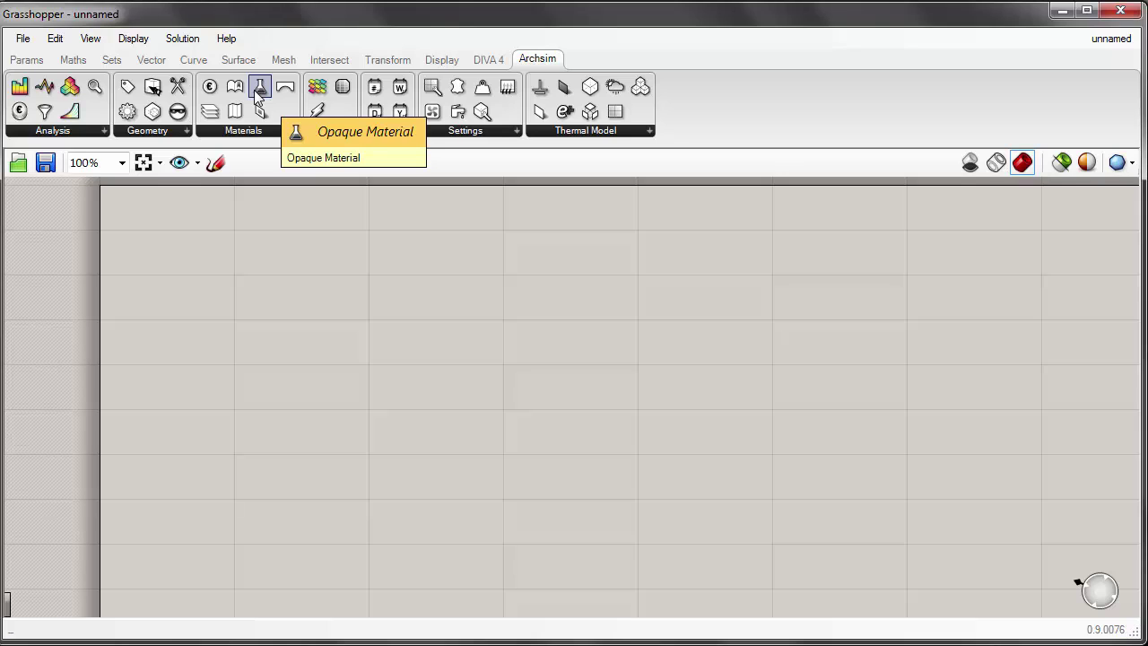
drag(258, 87, 528, 338)
right_drag(598, 298, 633, 335)
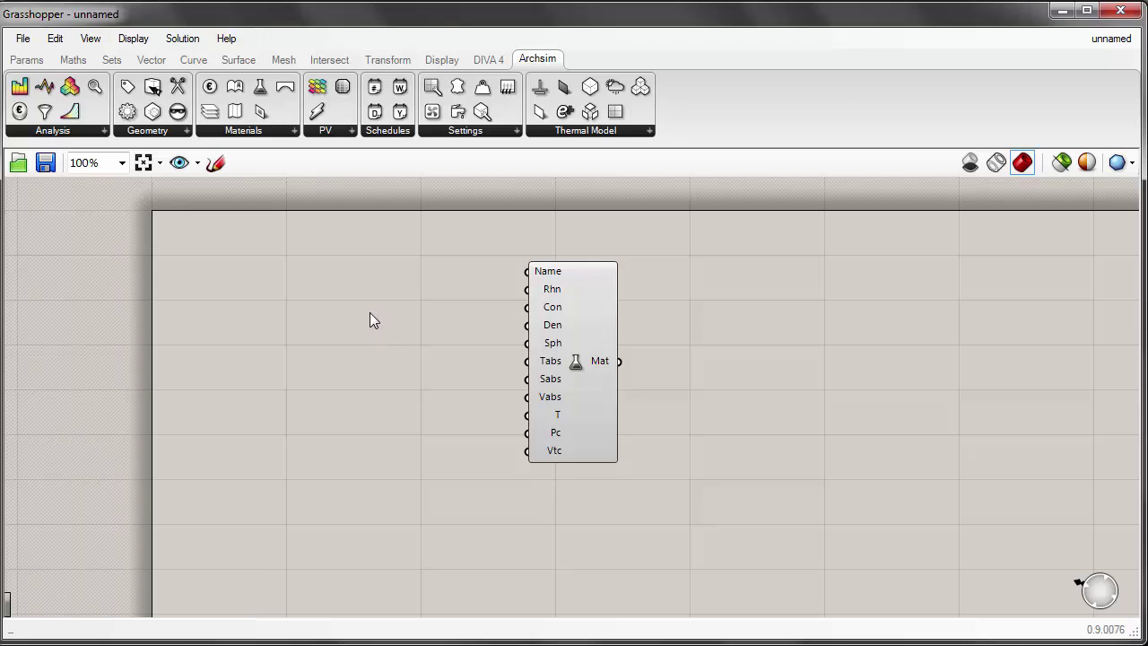
Step: Add a text panel reading "Fiberglass", shrink it, and connect it to the material's Name input
right_click(369, 280)
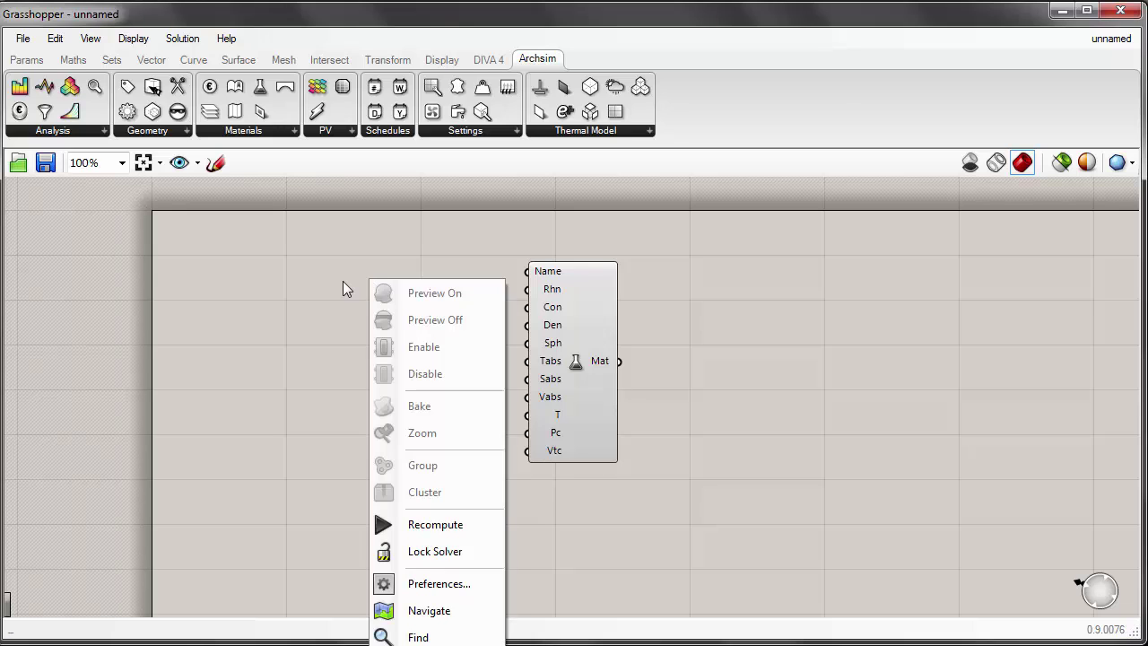
double_click(344, 281)
text(panel)
key(Return)
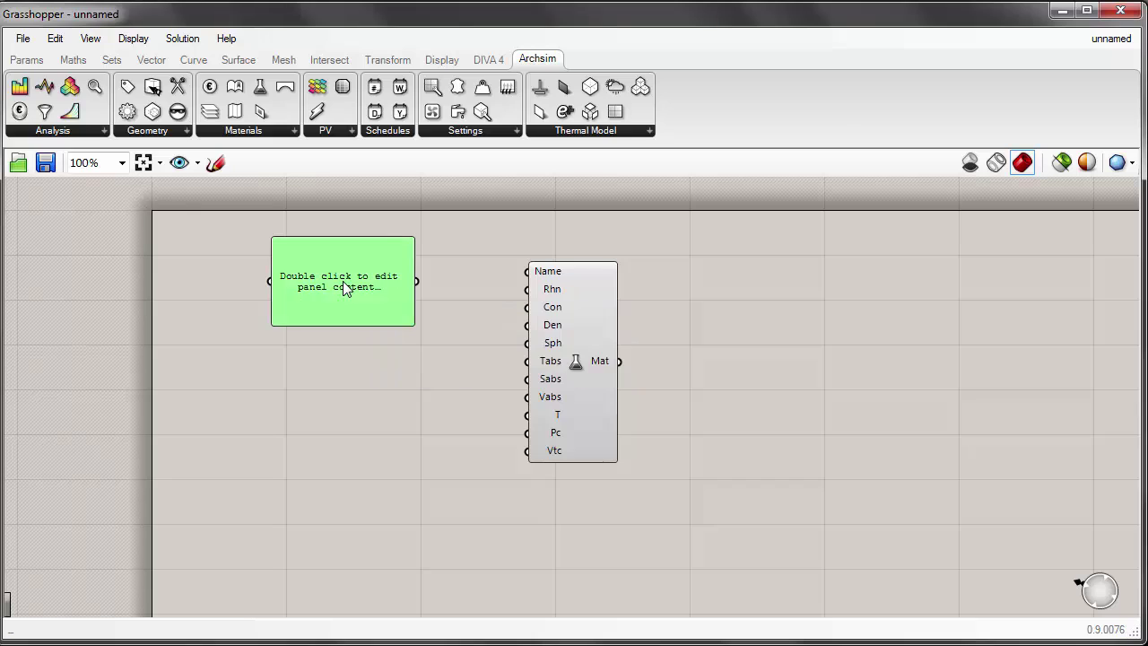
double_click(343, 287)
text(Fiberglass)
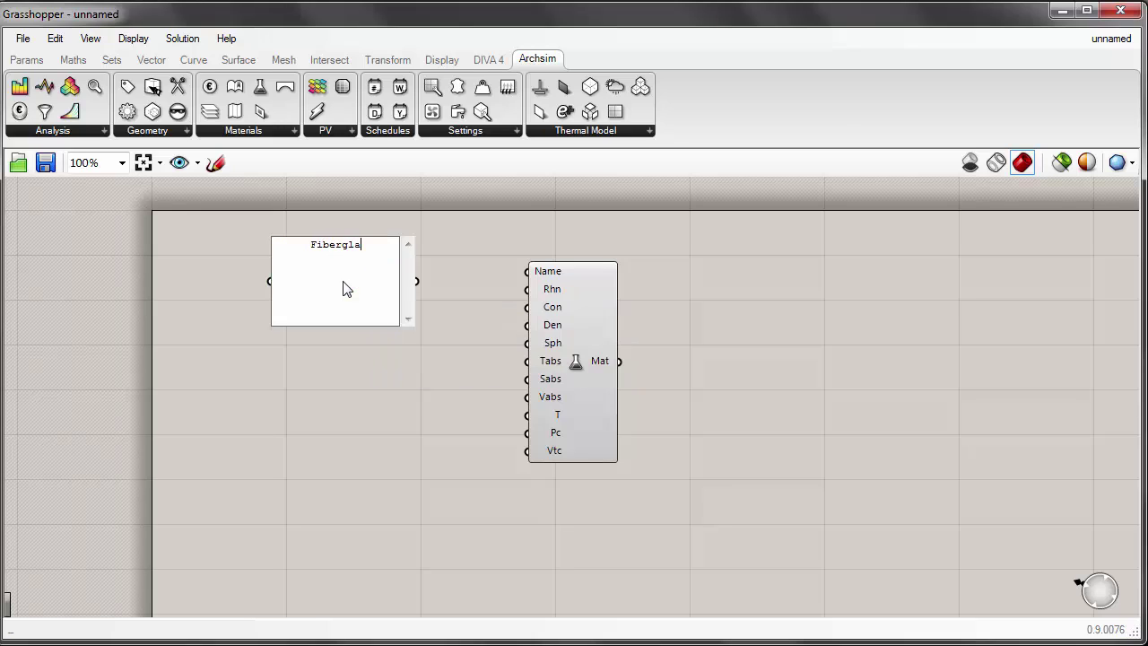
click(405, 335)
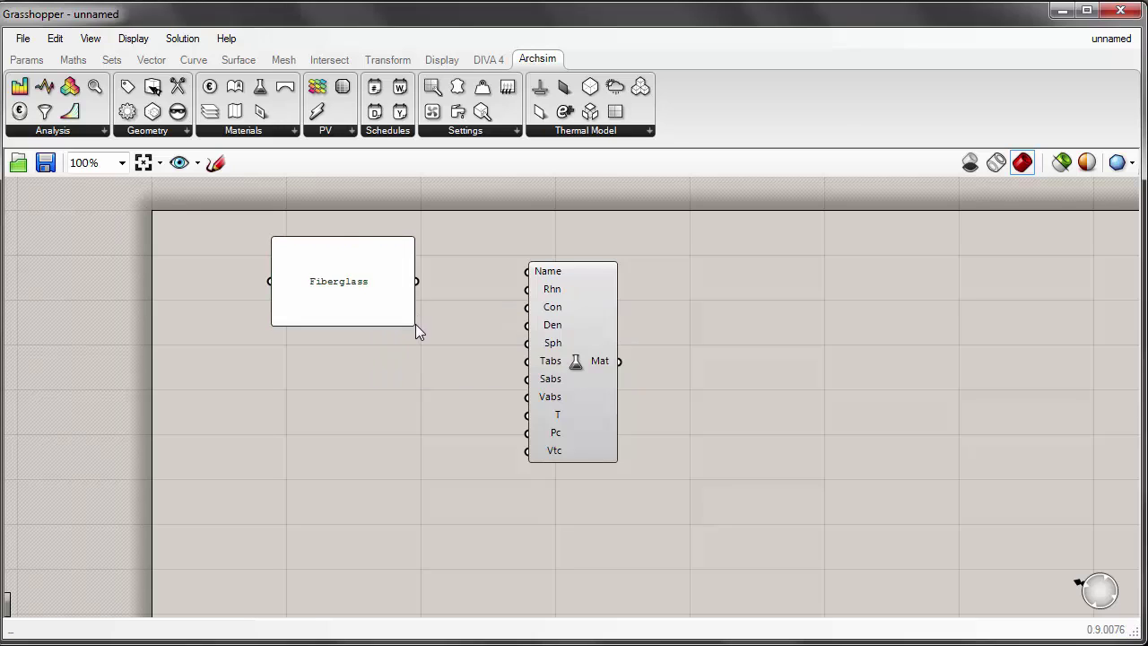
drag(411, 322, 531, 271)
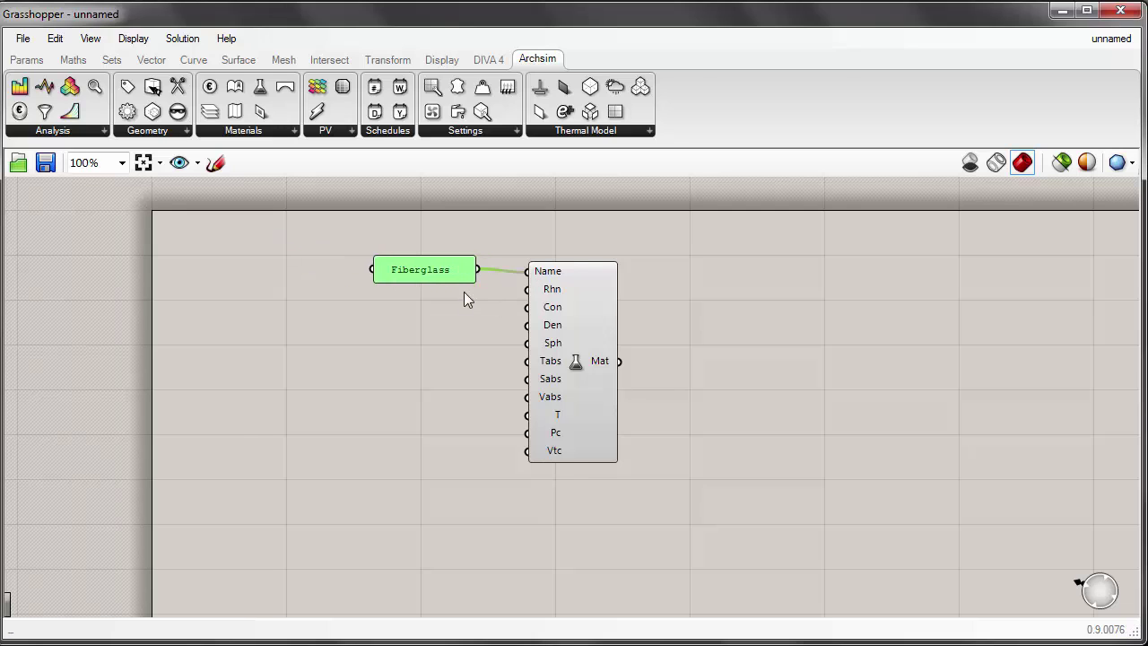
Step: Check the descriptions of the Opaque Material's roughness and conductivity inputs
scroll(463, 294, up, 1)
mouse_move(592, 293)
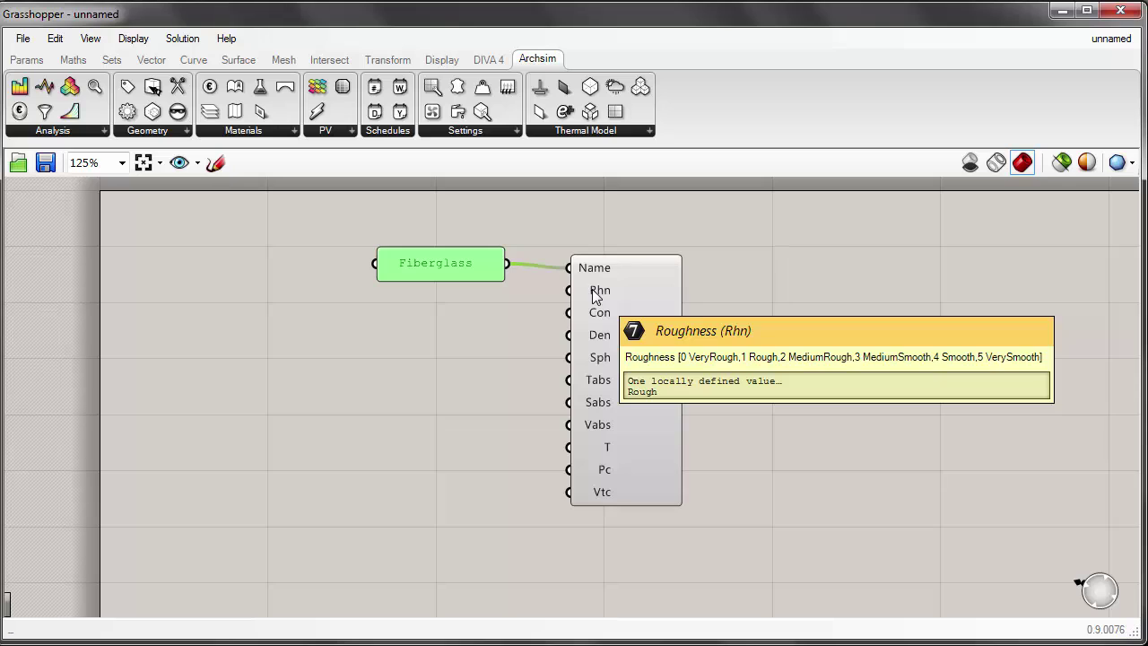
right_drag(461, 361, 578, 348)
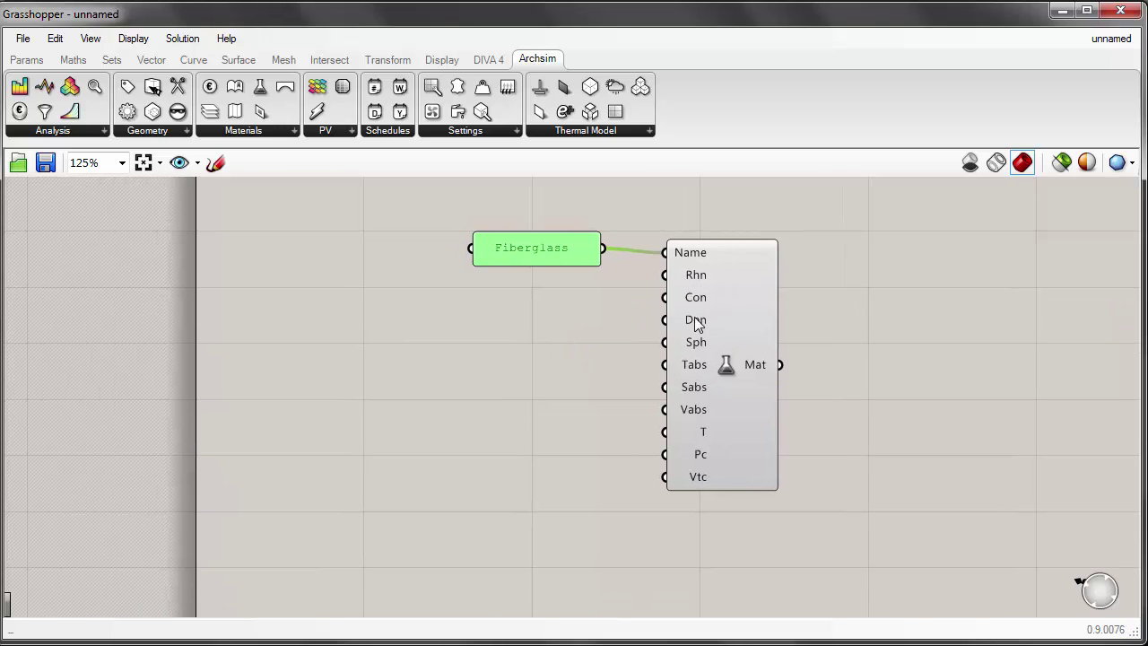
mouse_move(704, 302)
Step: Switch to Windows Explorer and open ASHRAE_2005_HOF_Materials.idf from C:\DIVA\EnergyPlusV7-2-0\DataSets in Notepad++
key(alt+Tab)
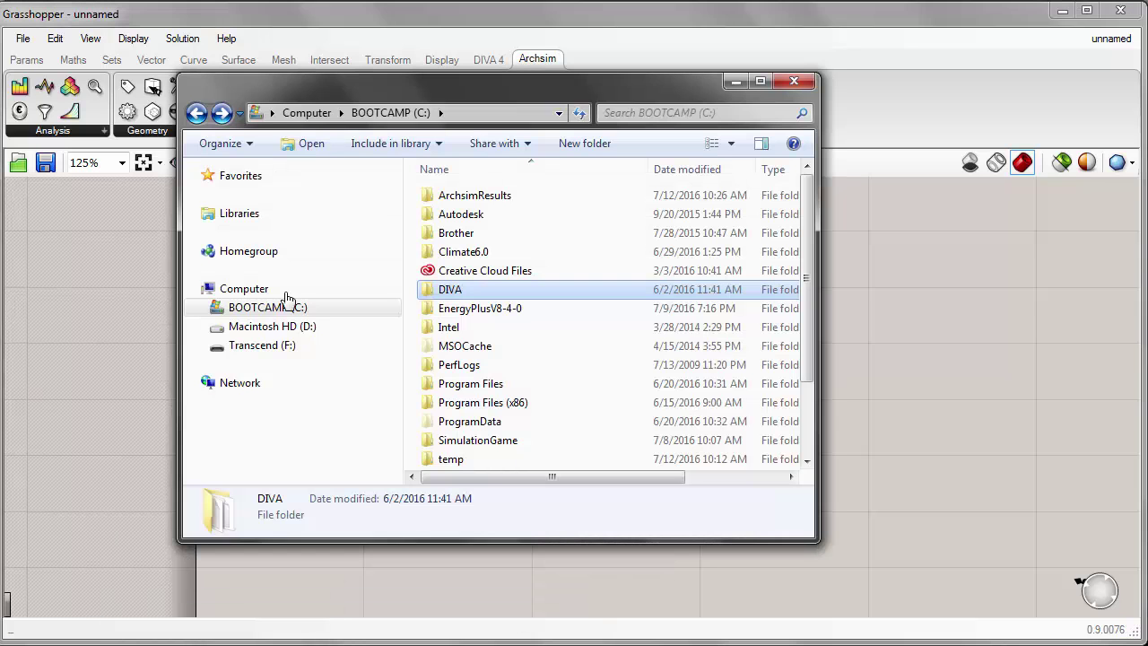
double_click(492, 296)
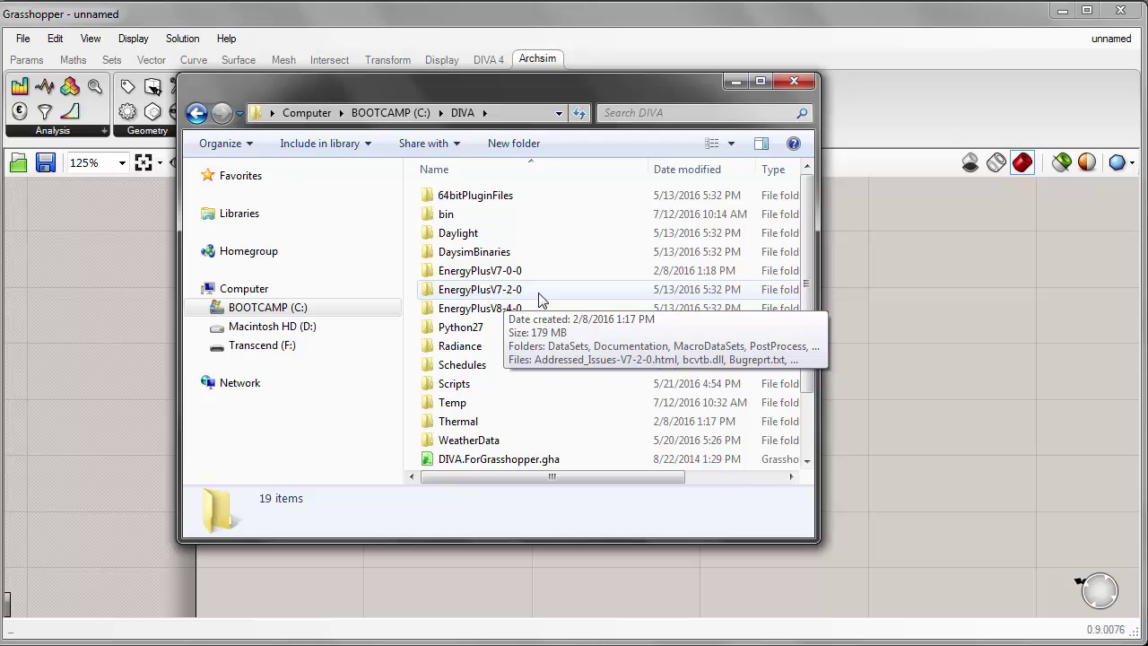
double_click(475, 292)
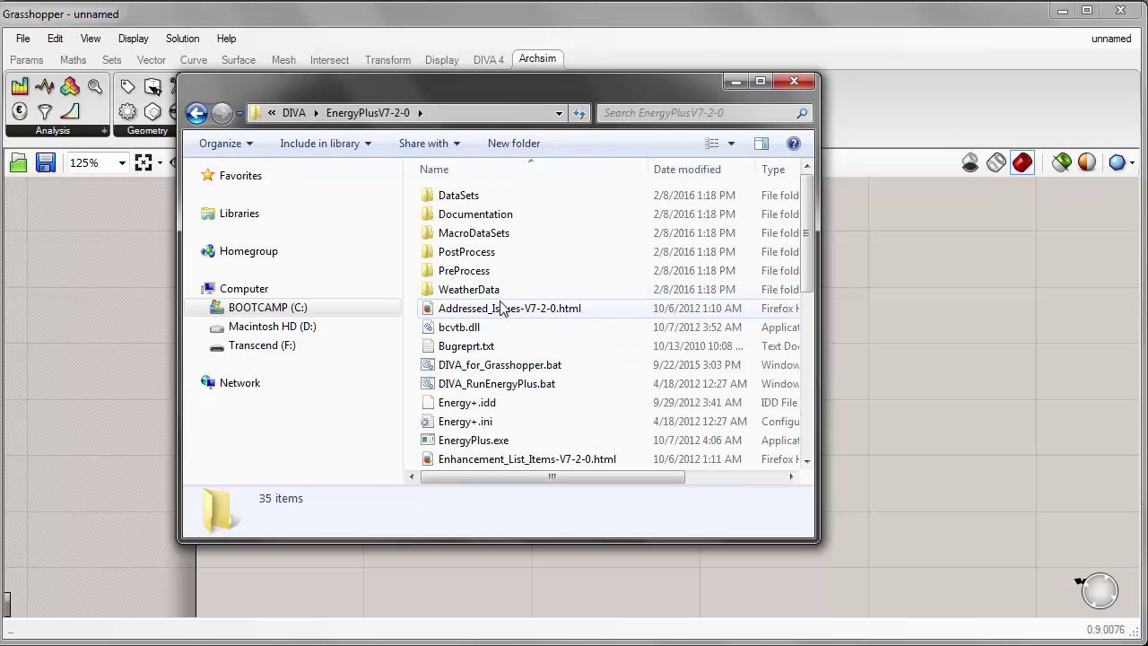
double_click(480, 195)
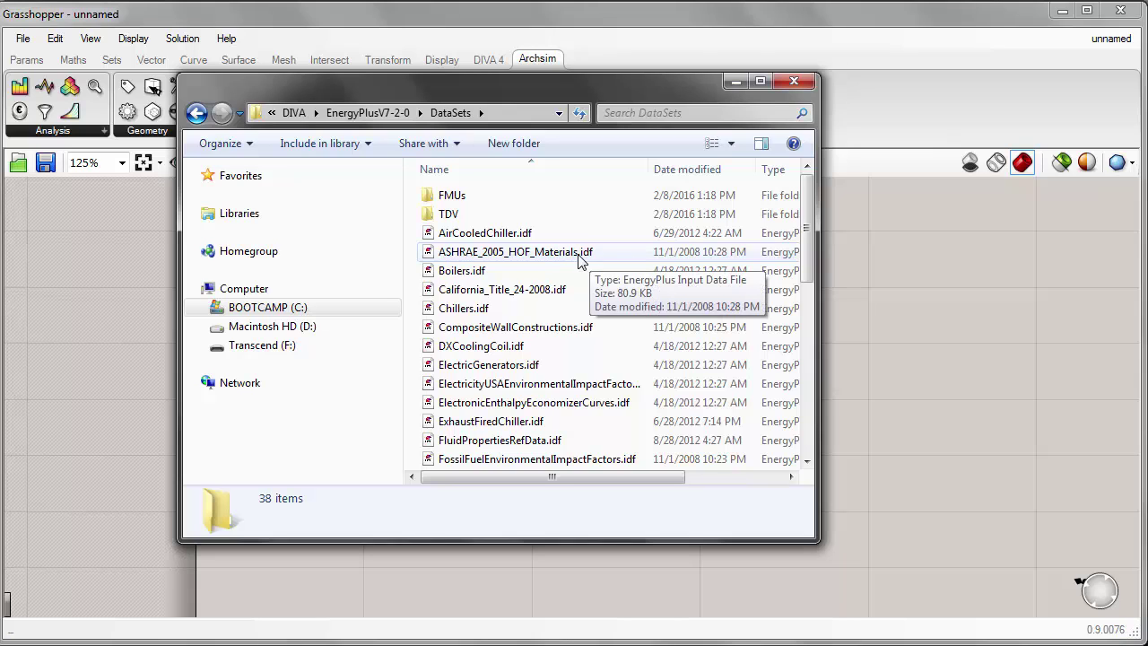
click(517, 255)
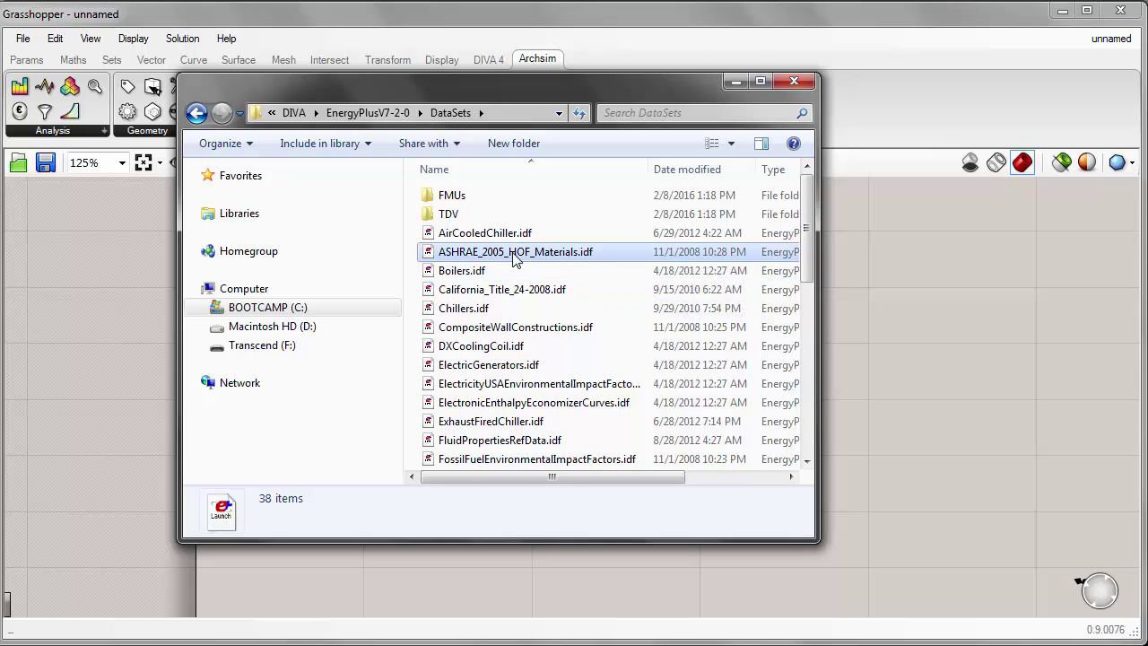
right_click(517, 256)
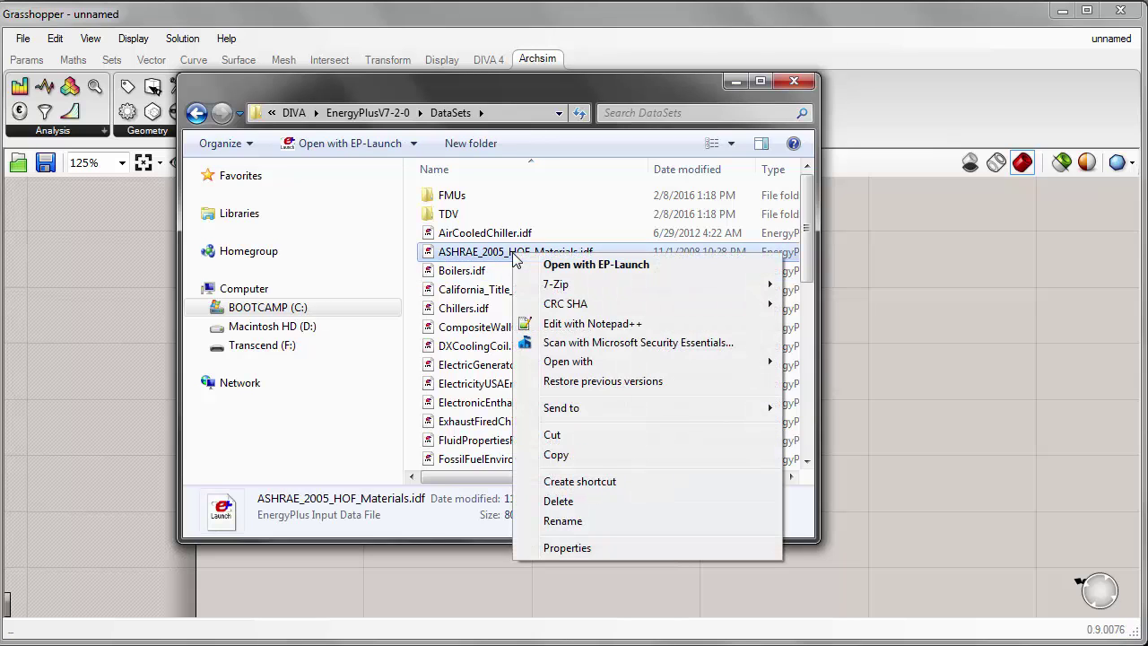
click(619, 328)
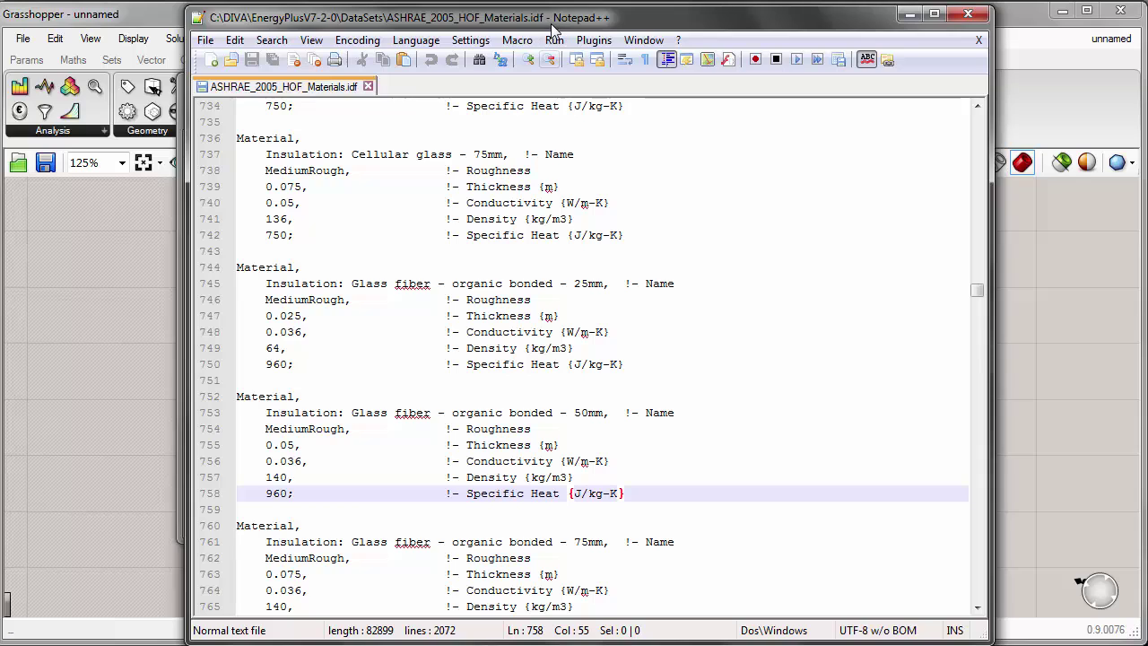
Step: Read the conductivity, density and specific heat of the 50mm organic bonded glass fiber insulation, and minimize the file and folder windows
drag(557, 22, 554, 18)
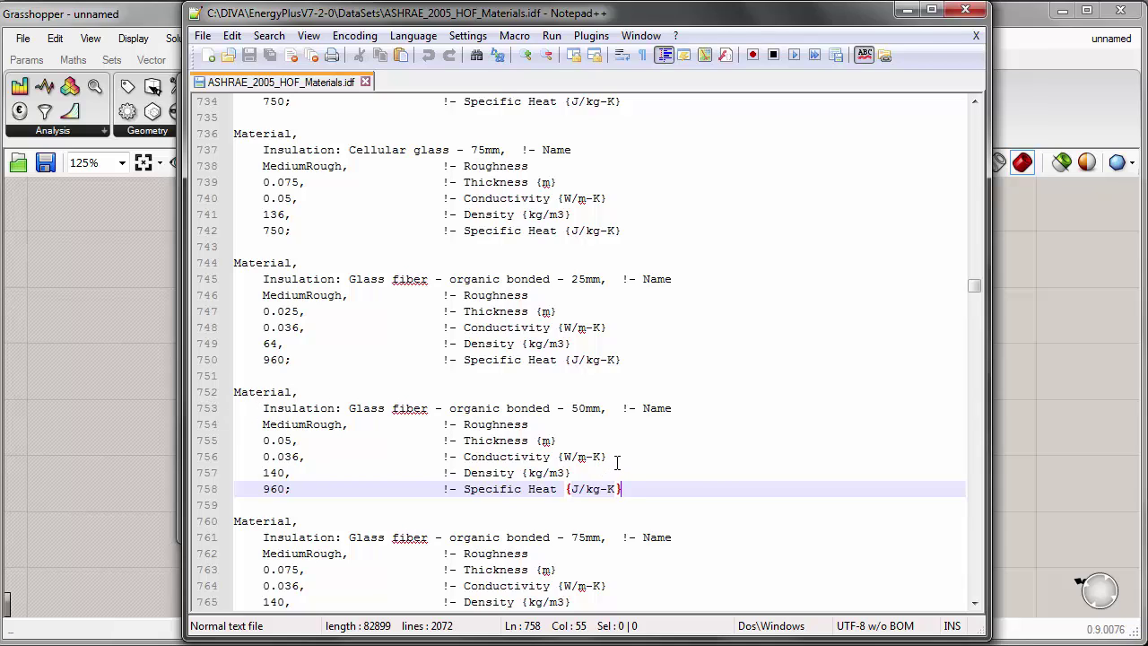
drag(617, 462, 255, 460)
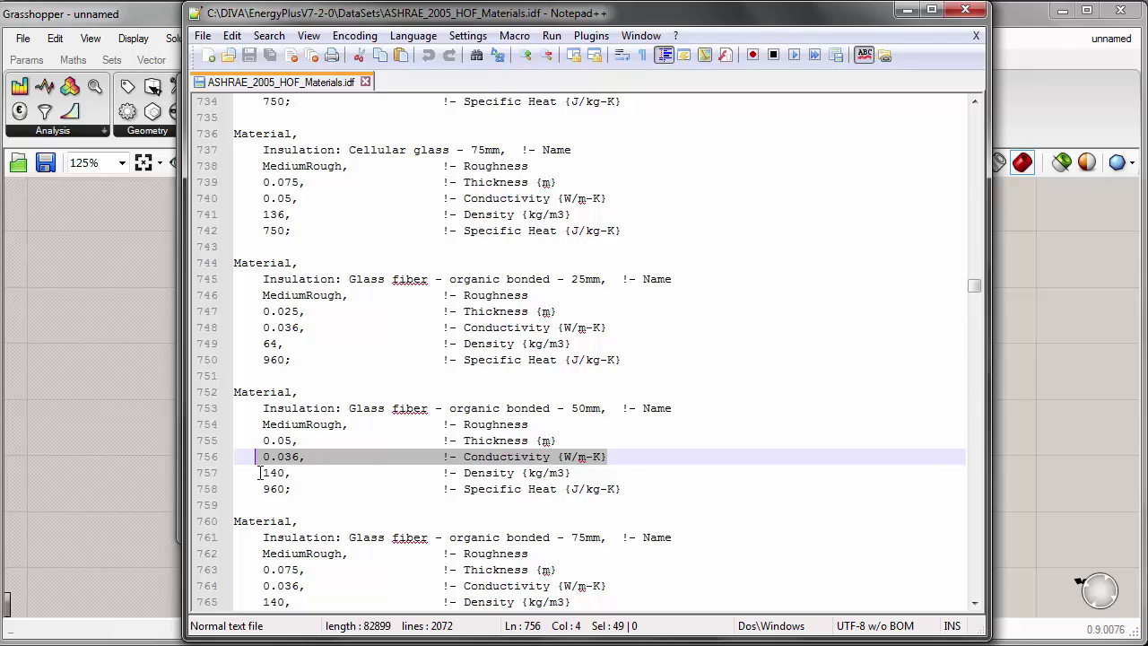
drag(258, 472, 592, 473)
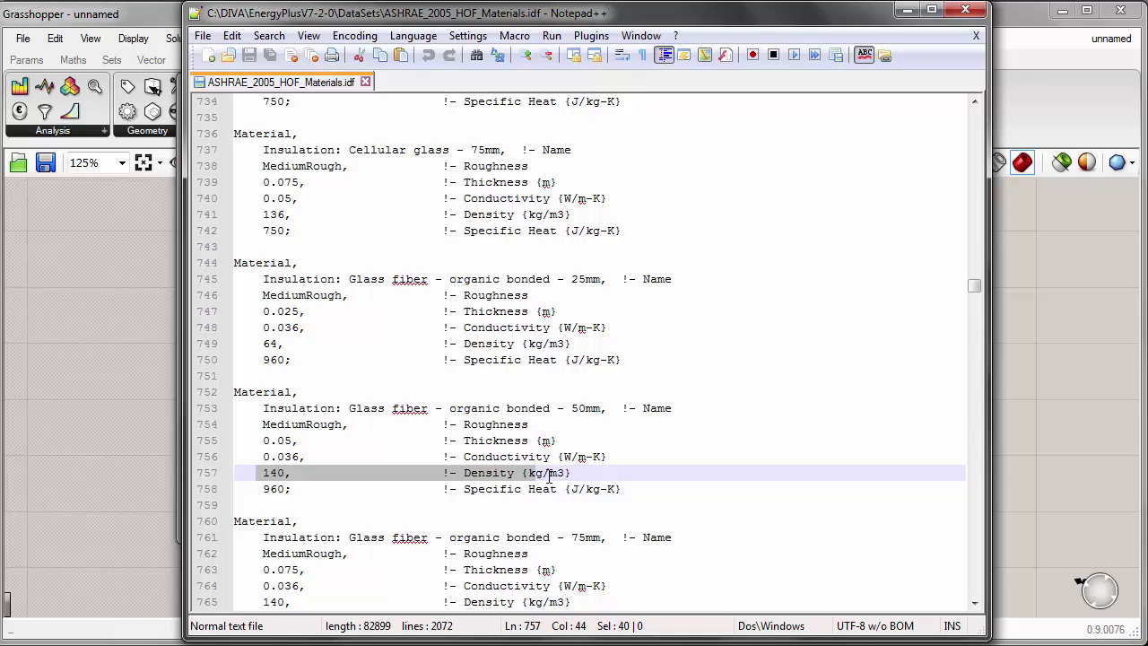
drag(262, 488, 640, 492)
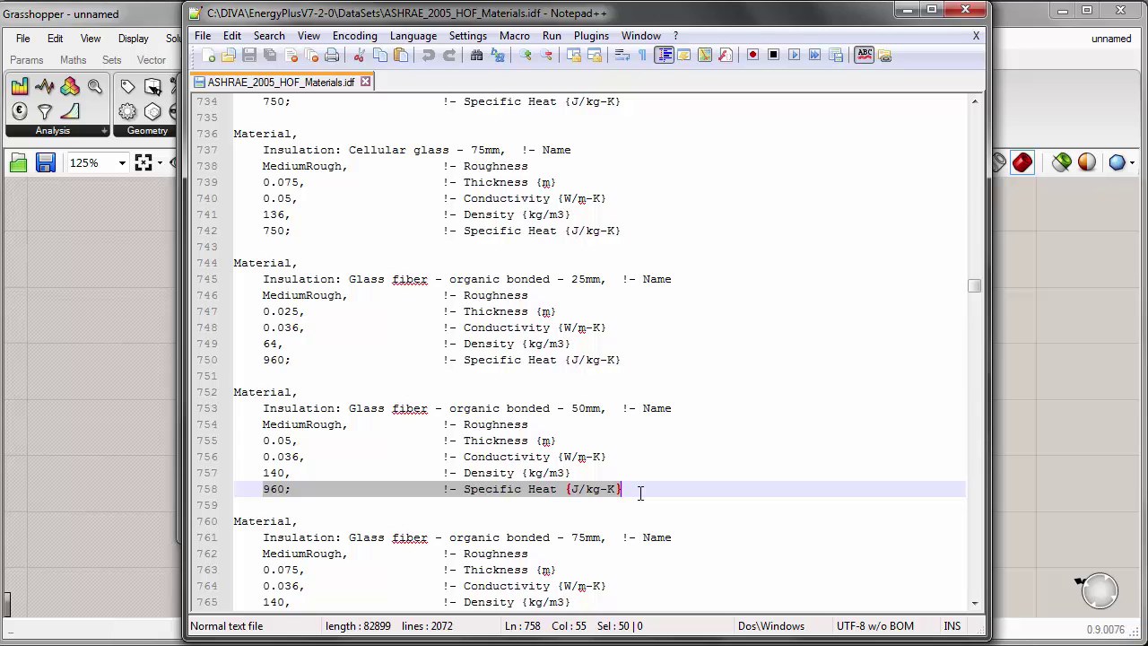
click(908, 10)
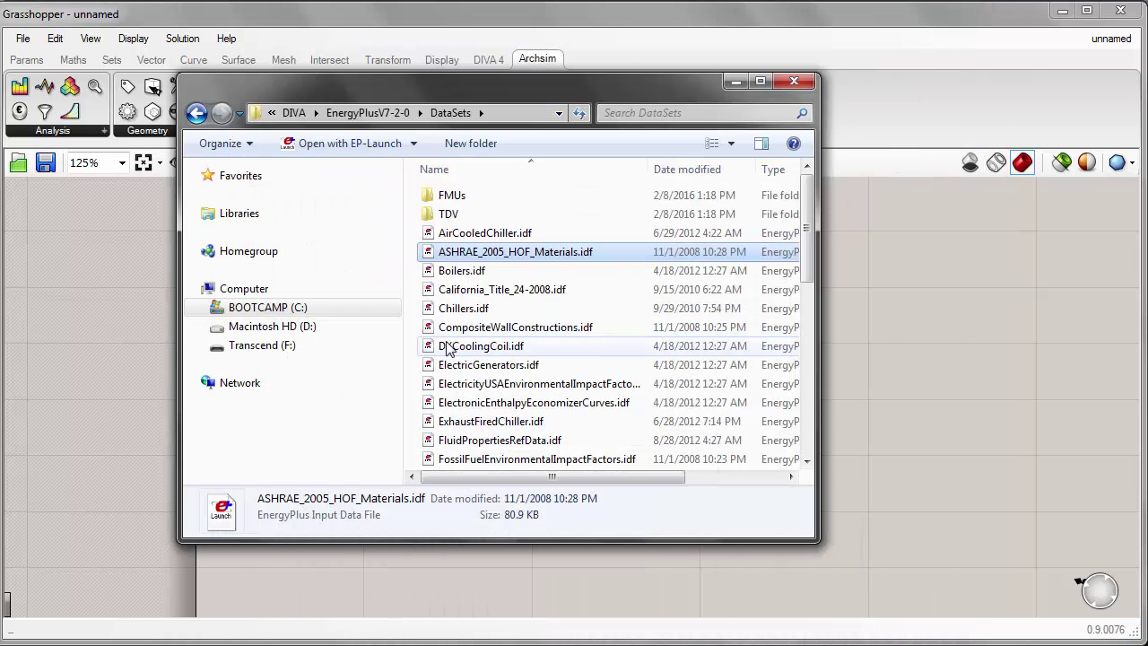
click(735, 83)
Step: Duplicate the Fiberglass panel just below the original and set the copy's content to .036
click(569, 309)
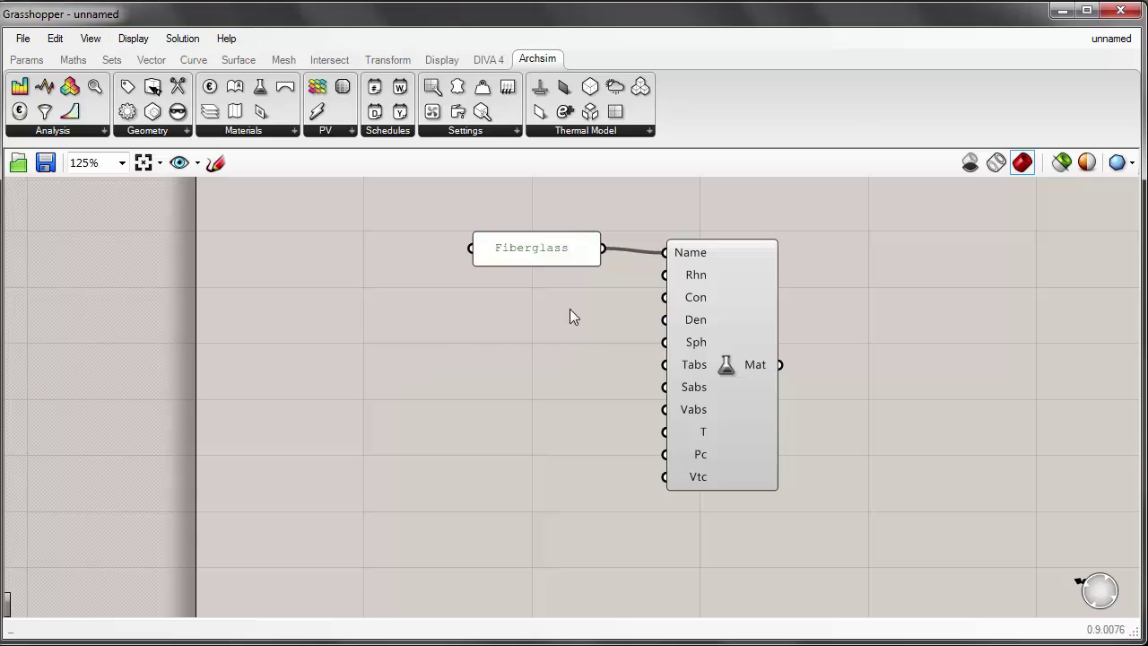
click(562, 254)
alt+drag(563, 254, 551, 298)
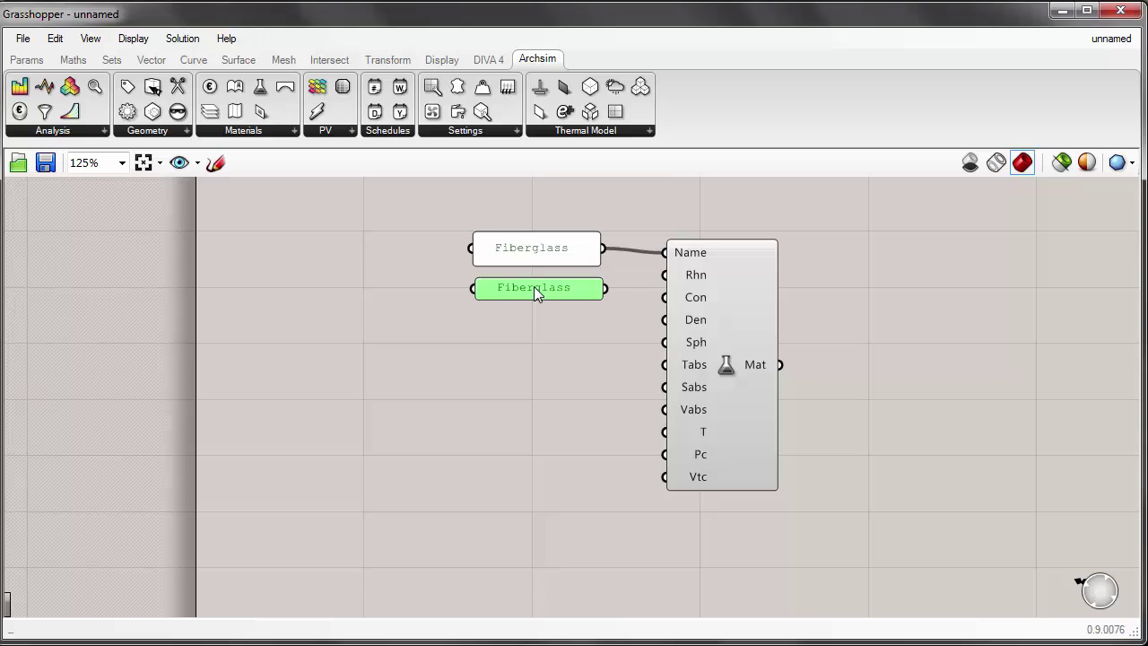
double_click(533, 286)
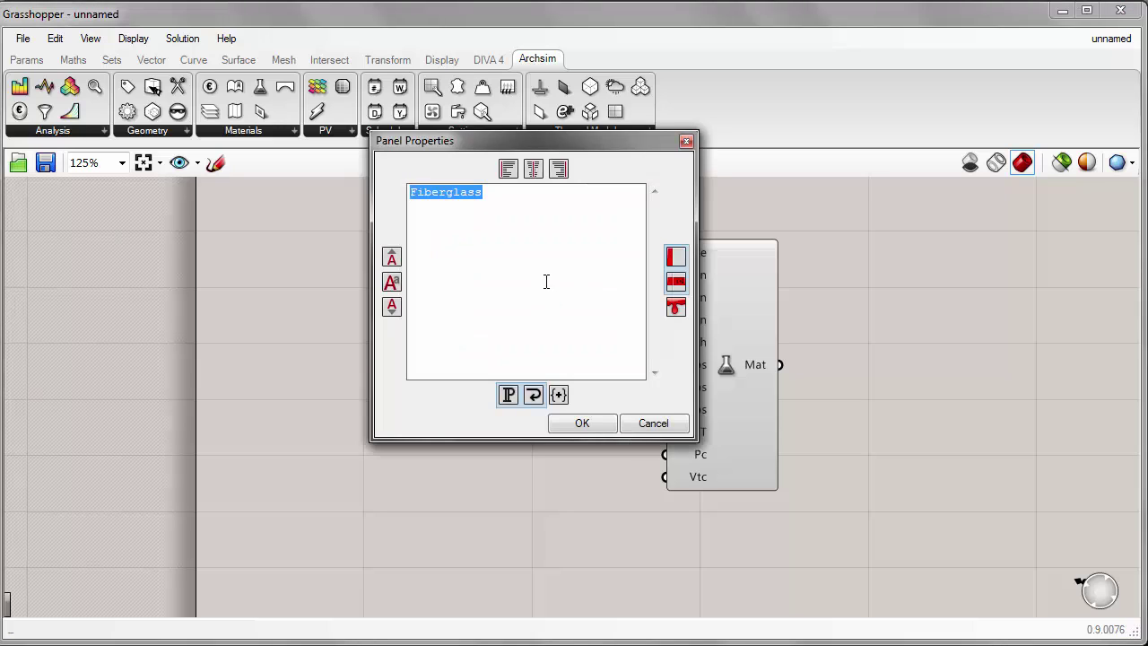
text(.036)
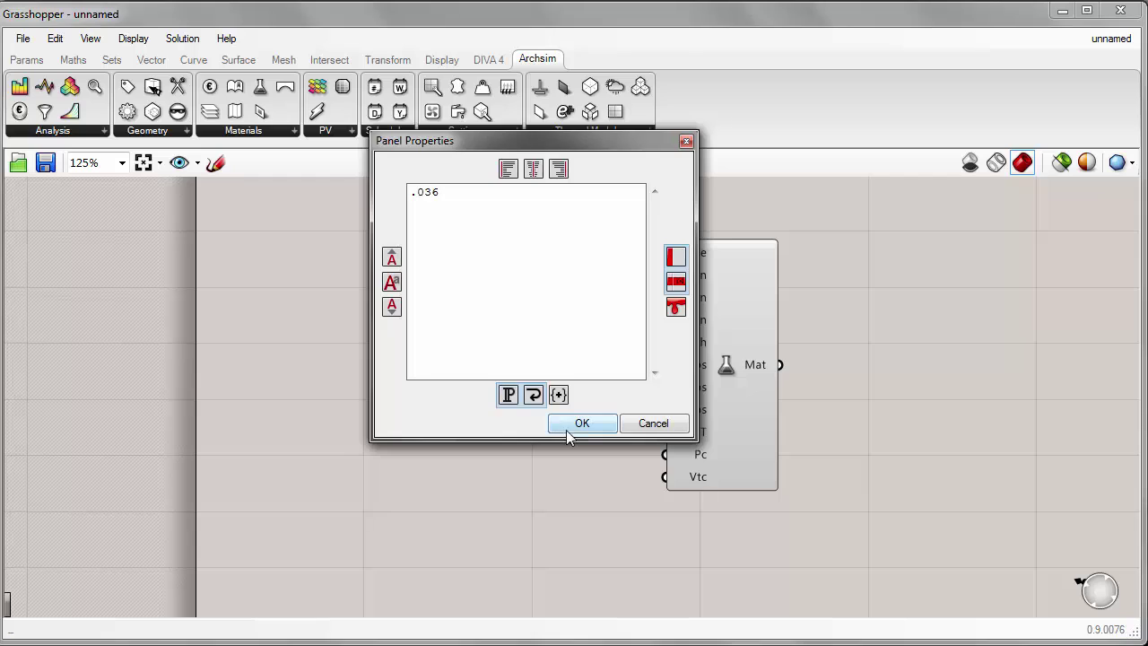
click(568, 426)
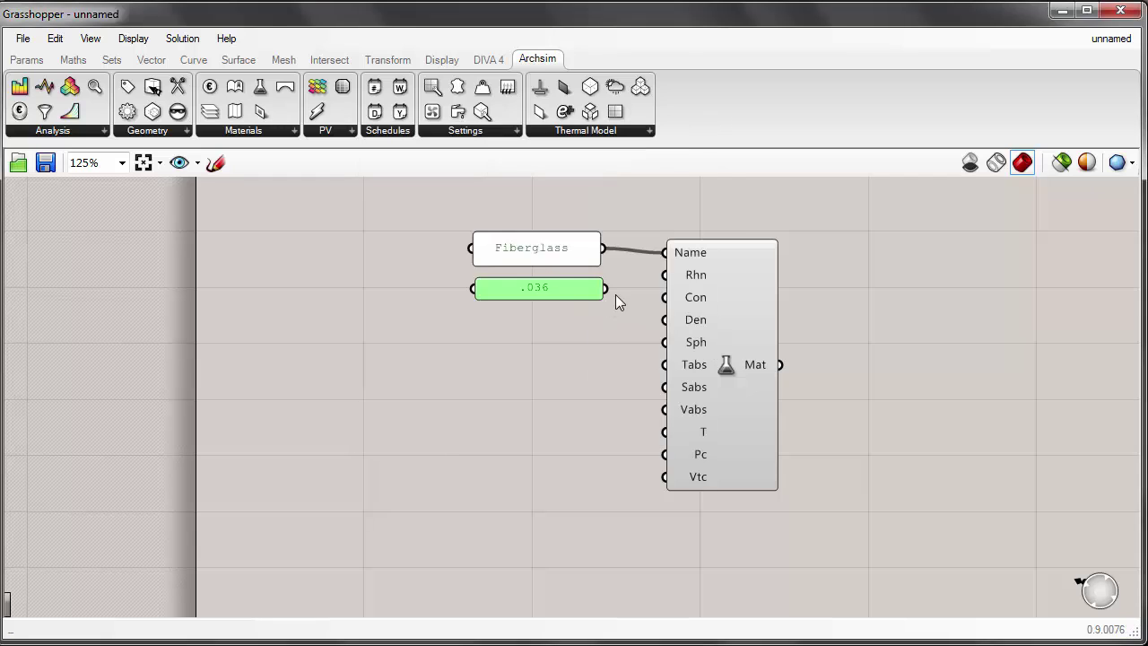
Step: Connect the .036 panel to the material's Con input, and wire a copy of it set to 140 to Den
drag(606, 289, 665, 297)
alt+drag(518, 277, 515, 313)
double_click(530, 315)
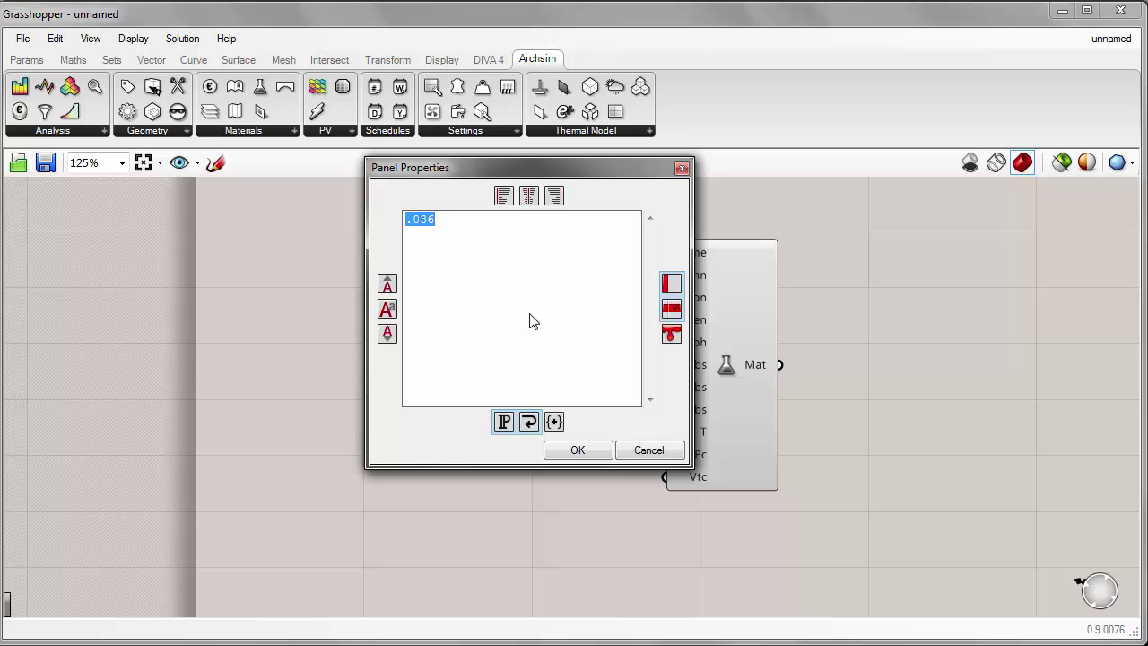
text(140)
click(577, 450)
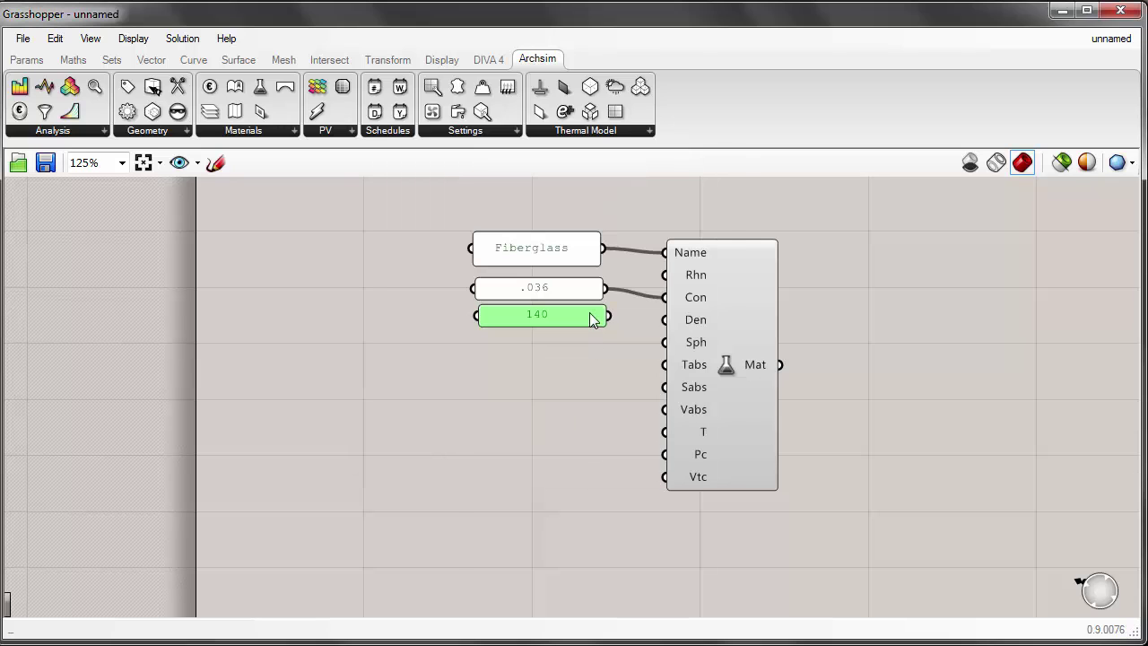
drag(608, 315, 666, 319)
Step: Duplicate the 140 panel just below it, set the copy's content to 960, and connect it to the Sph input
alt+drag(578, 312, 539, 343)
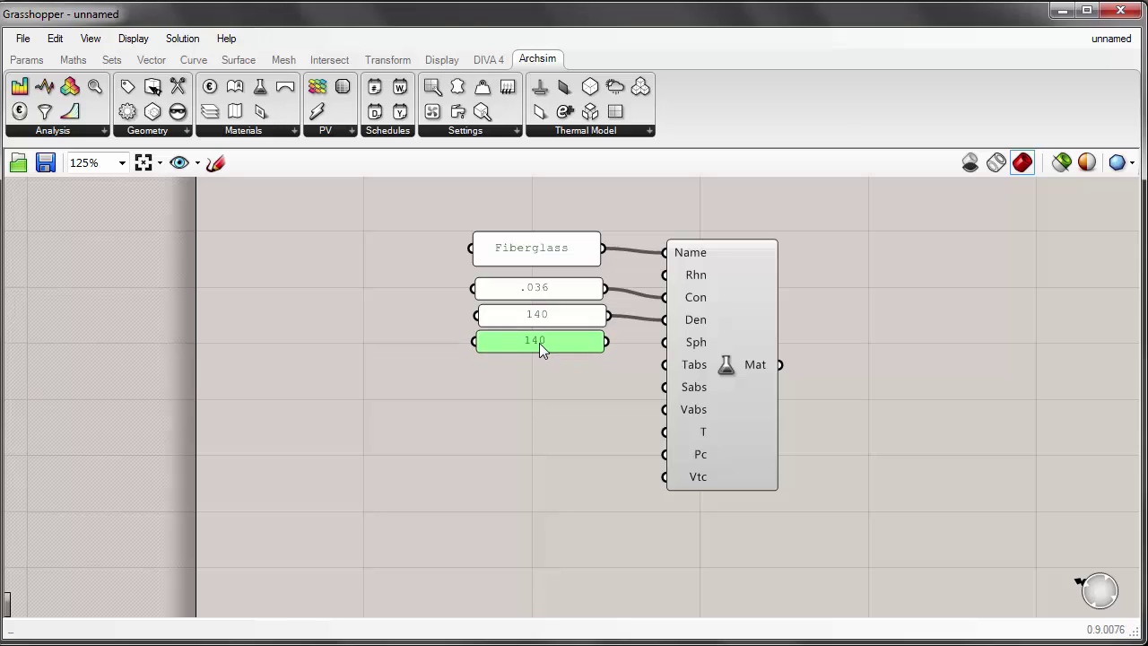
double_click(539, 342)
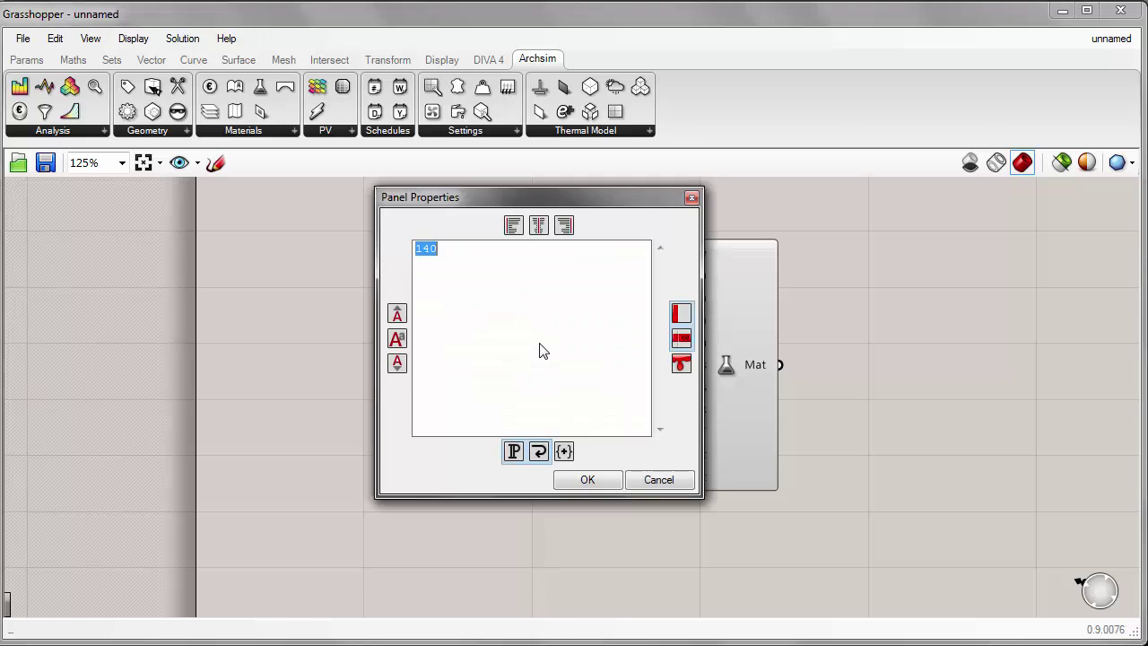
text(960)
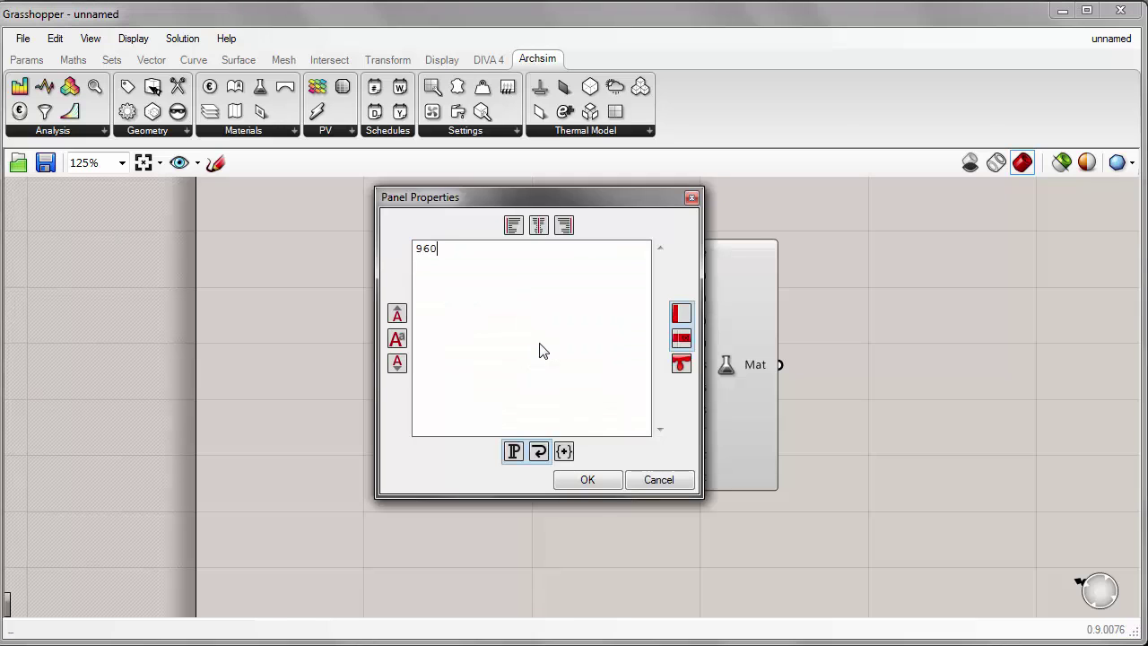
click(596, 479)
drag(607, 344, 677, 345)
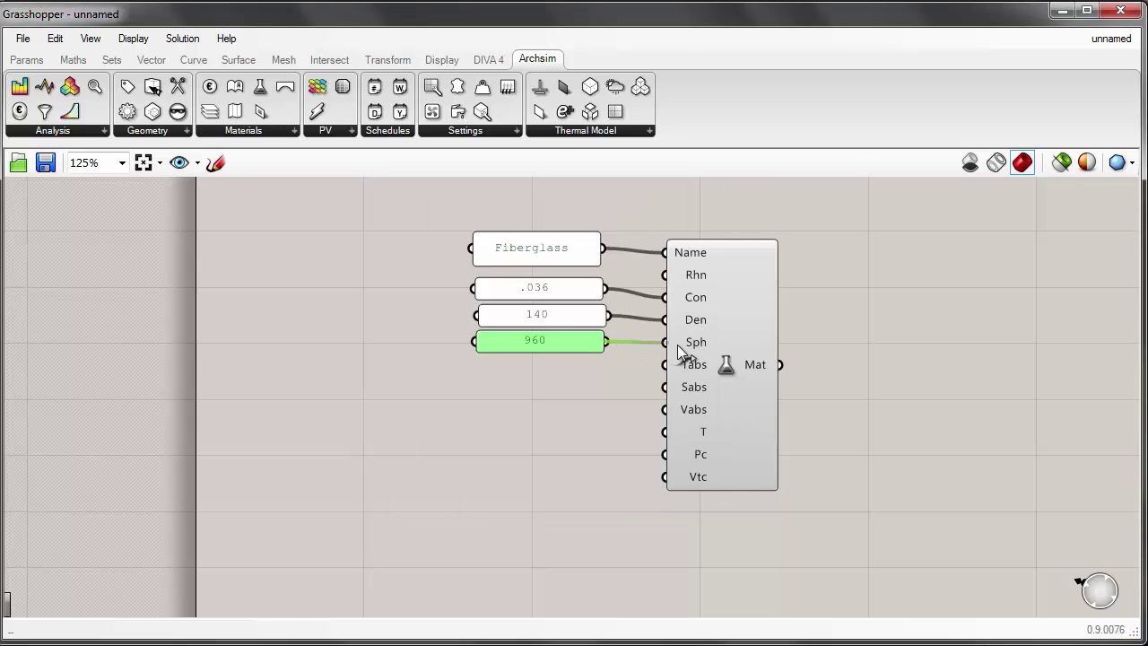
click(628, 402)
Step: Select the Fiberglass, .036, 140 and 960 panels and align their left edges
right_drag(619, 408, 564, 364)
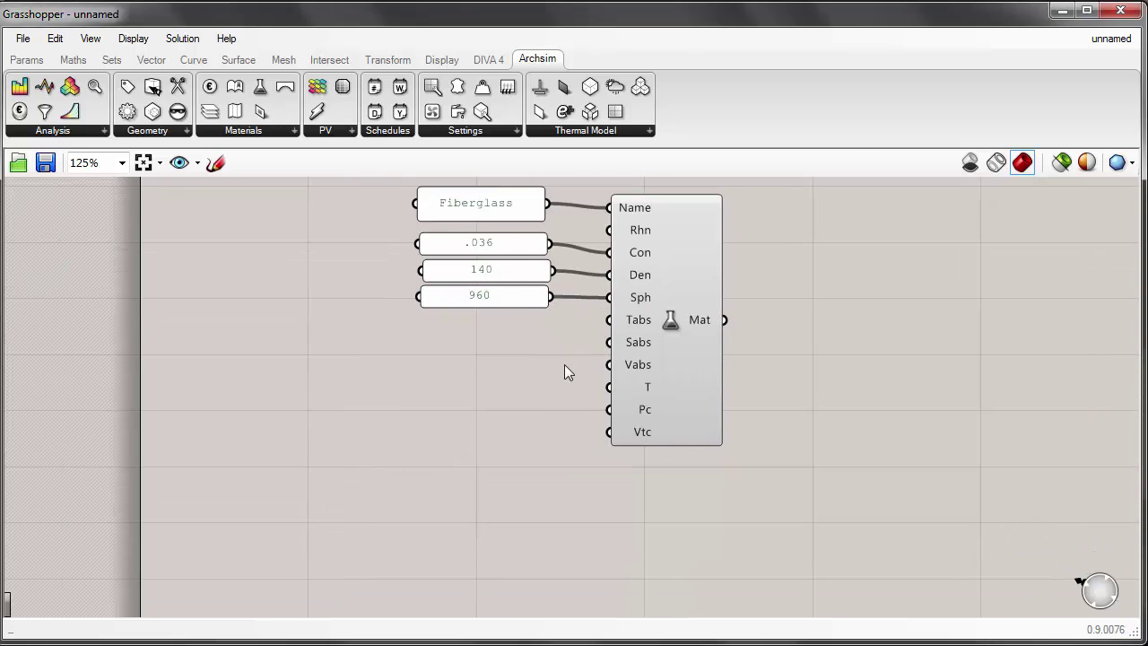
drag(500, 340, 455, 225)
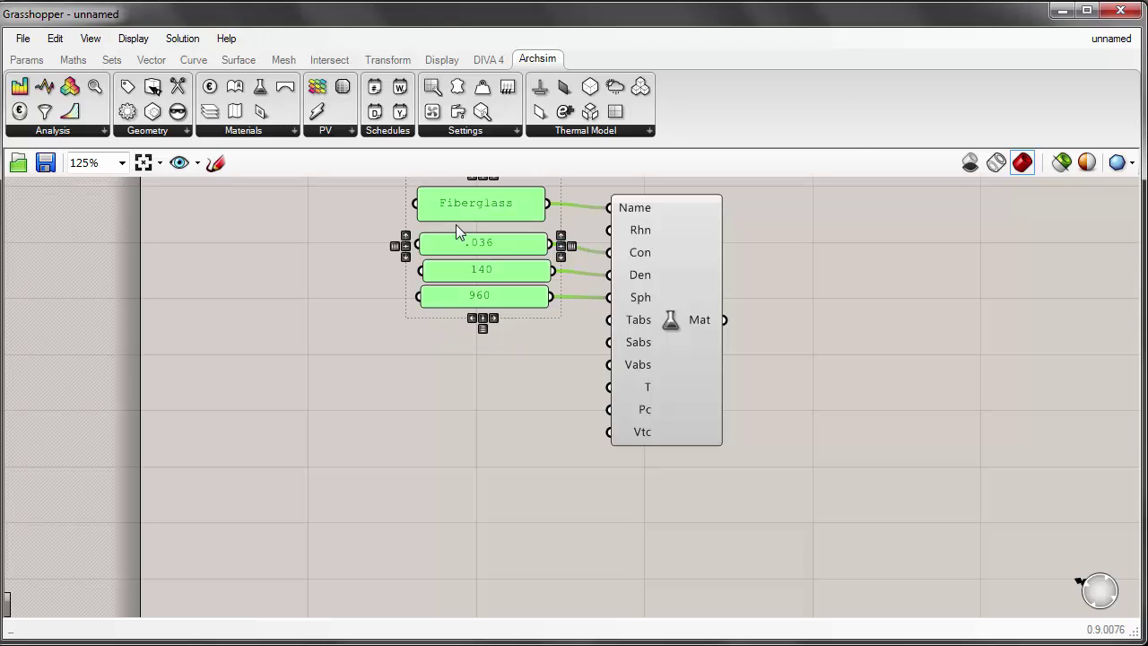
click(472, 318)
click(530, 352)
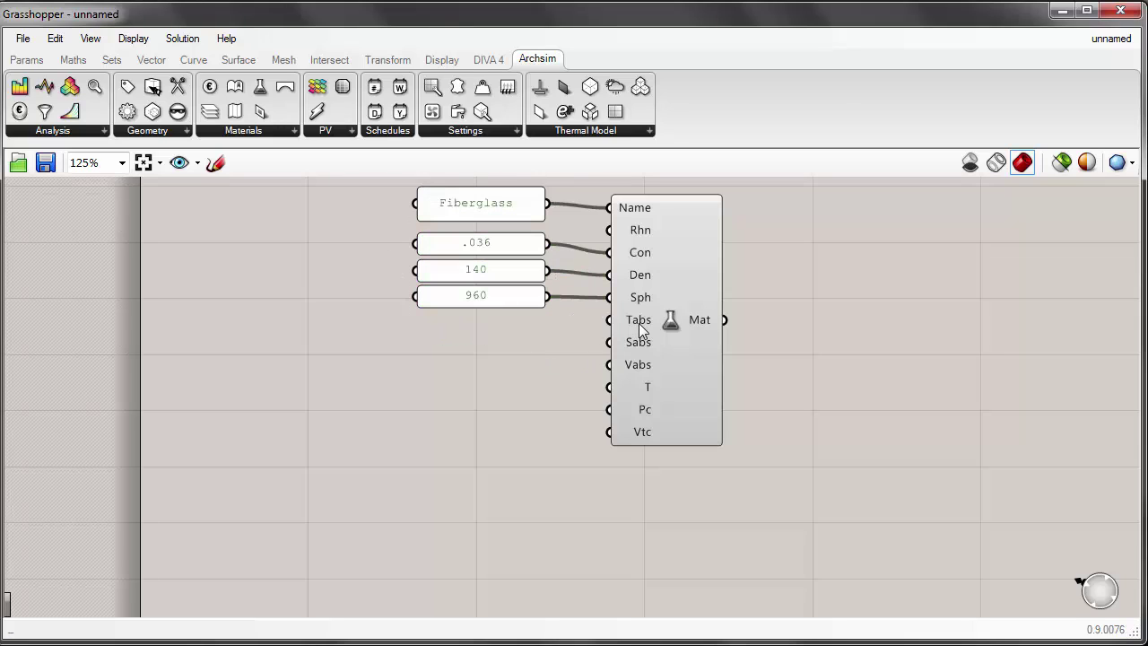
Step: Place an Archsim Library component on the canvas well to the right of the Opaque Material component
mouse_move(643, 363)
right_drag(423, 429, 379, 512)
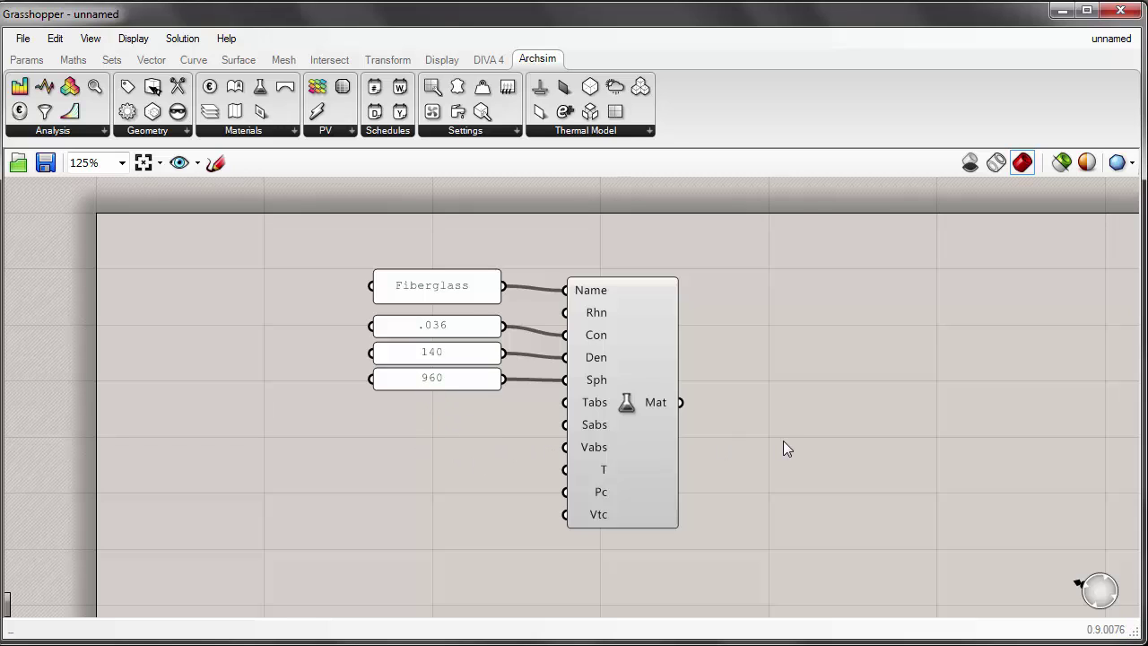
right_drag(786, 440, 573, 415)
drag(154, 213, 397, 208)
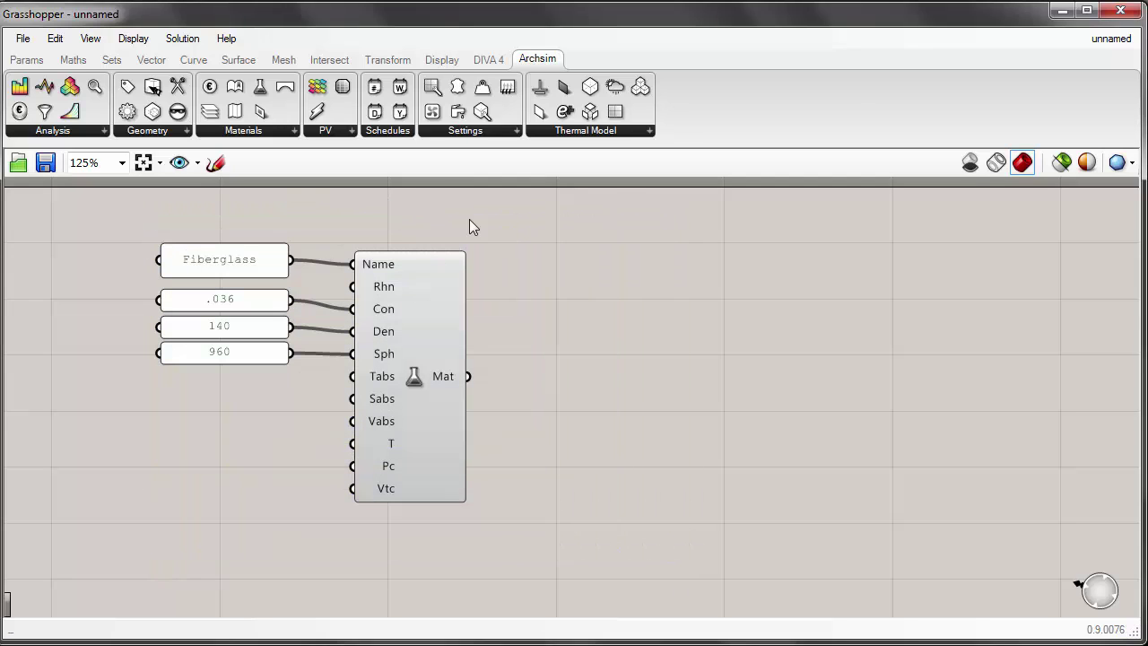
scroll(675, 302, down, 1)
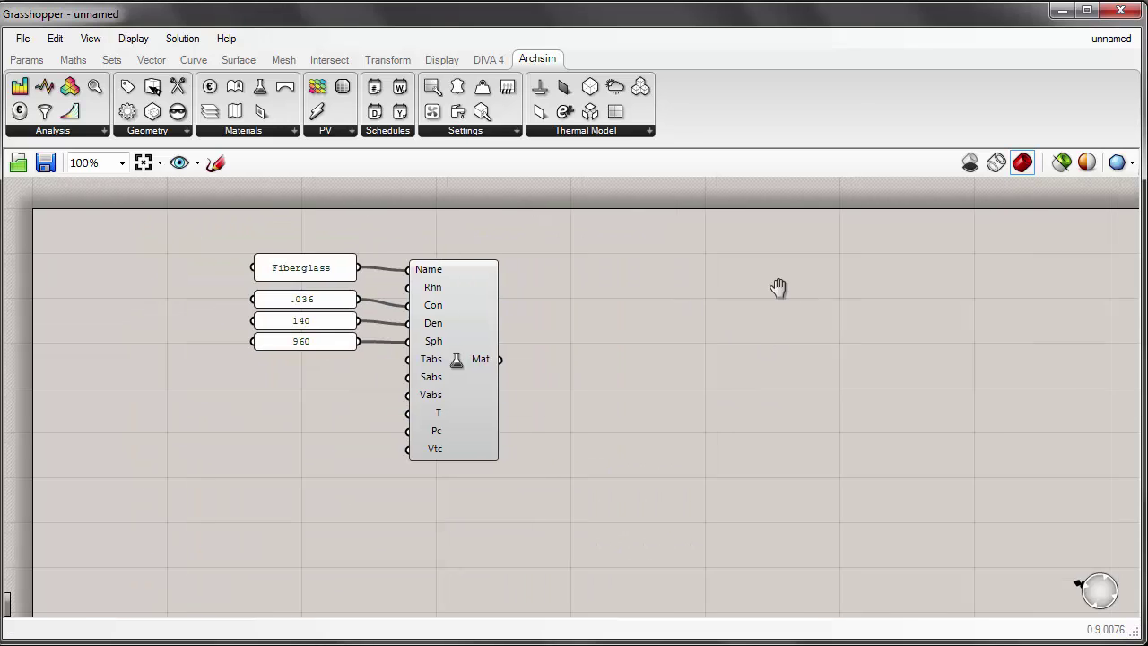
right_drag(777, 287, 754, 285)
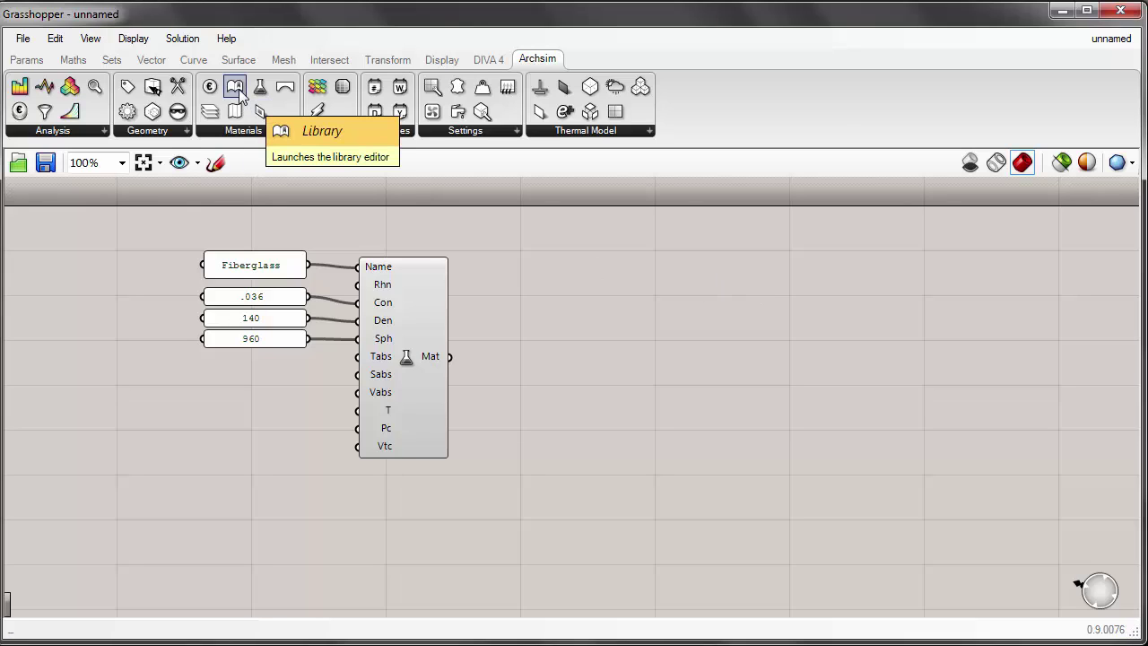
drag(241, 95, 924, 338)
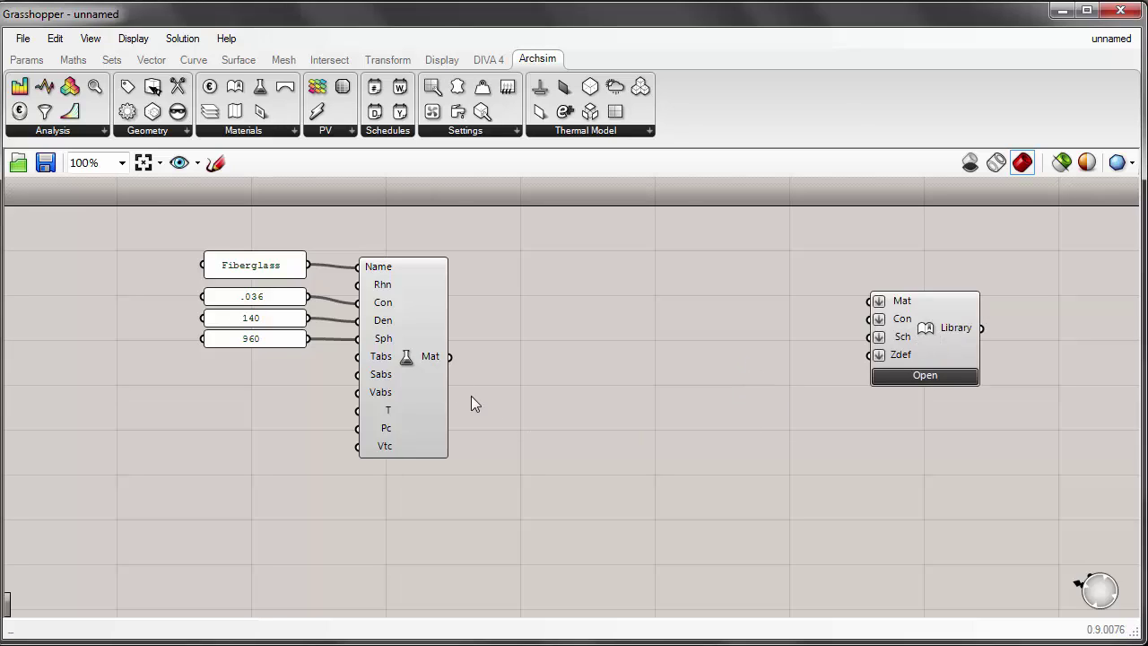
drag(952, 325, 955, 329)
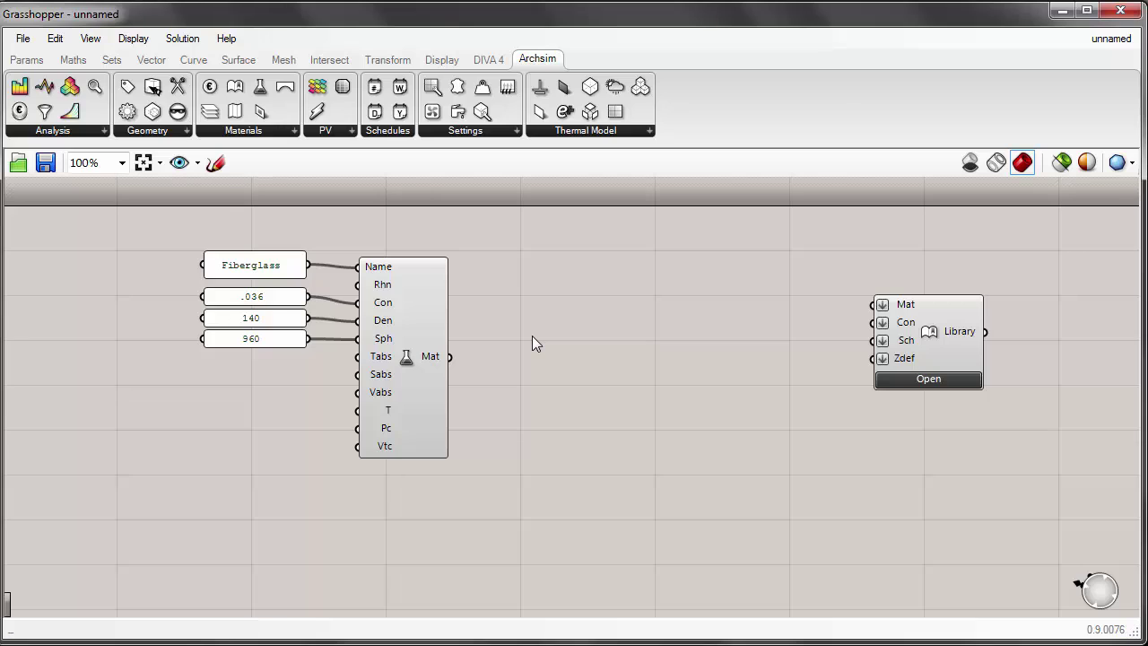
Step: Connect the material's Mat output to the Library's Mat input and move the Library component farther right
drag(449, 357, 875, 305)
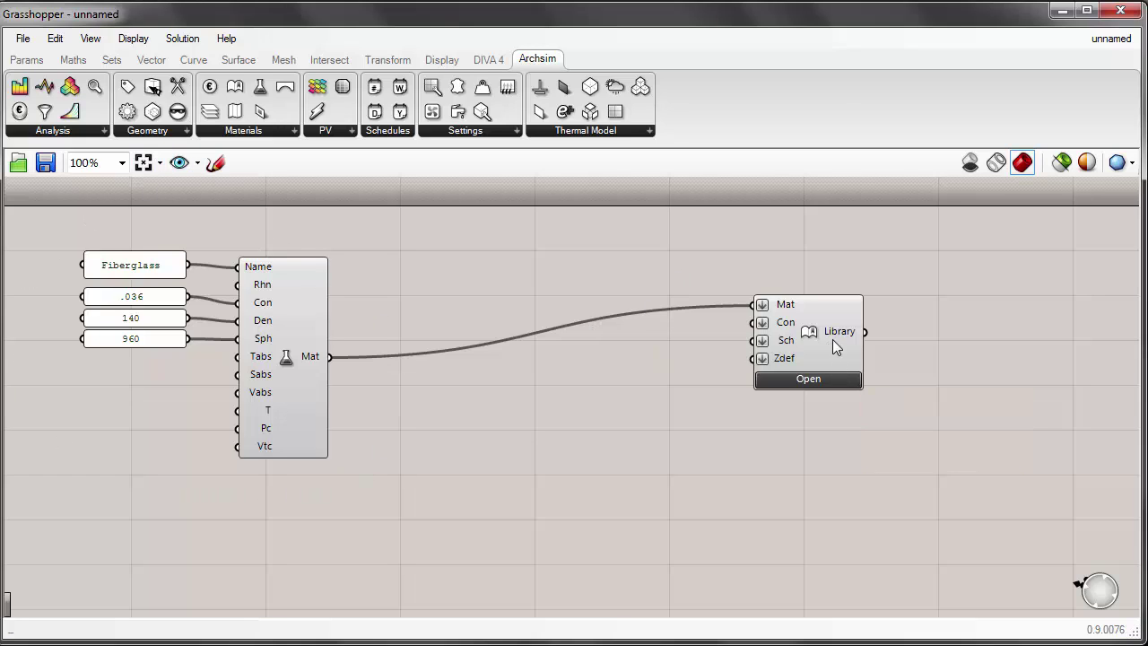
drag(834, 343, 1099, 341)
click(782, 386)
Step: Place a Layer component below the wire between the material and the Library
right_drag(782, 386, 722, 374)
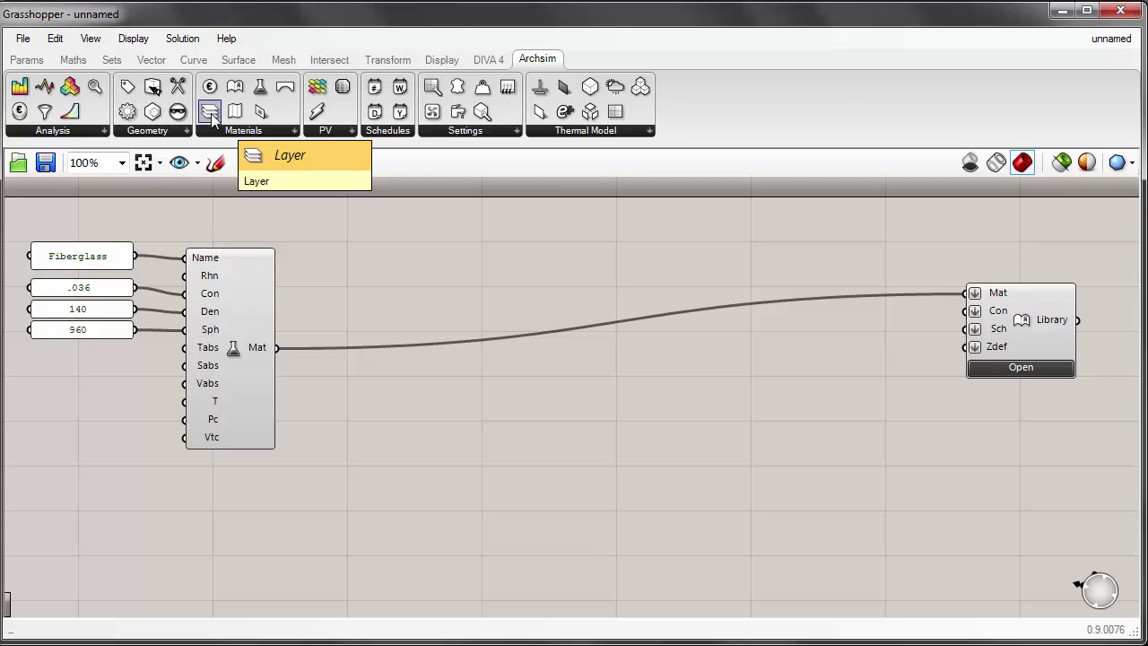
drag(211, 115, 288, 198)
drag(550, 506, 551, 507)
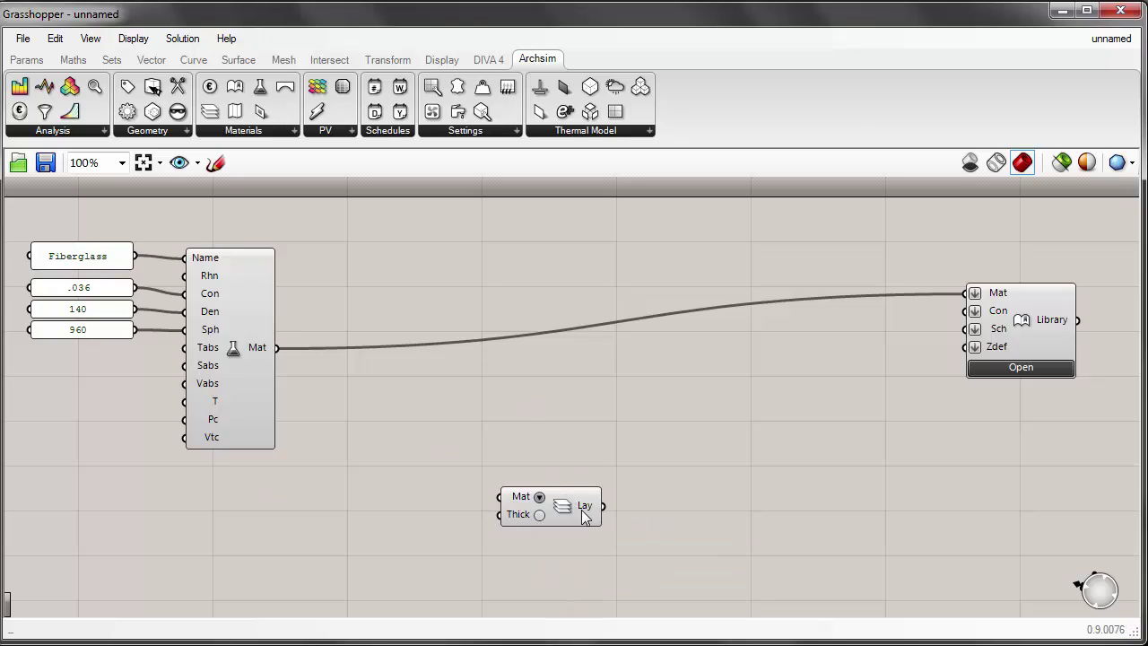
Step: Add a Merge component to the right of the Layer component and connect the Lay output to D1
right_drag(708, 527, 594, 456)
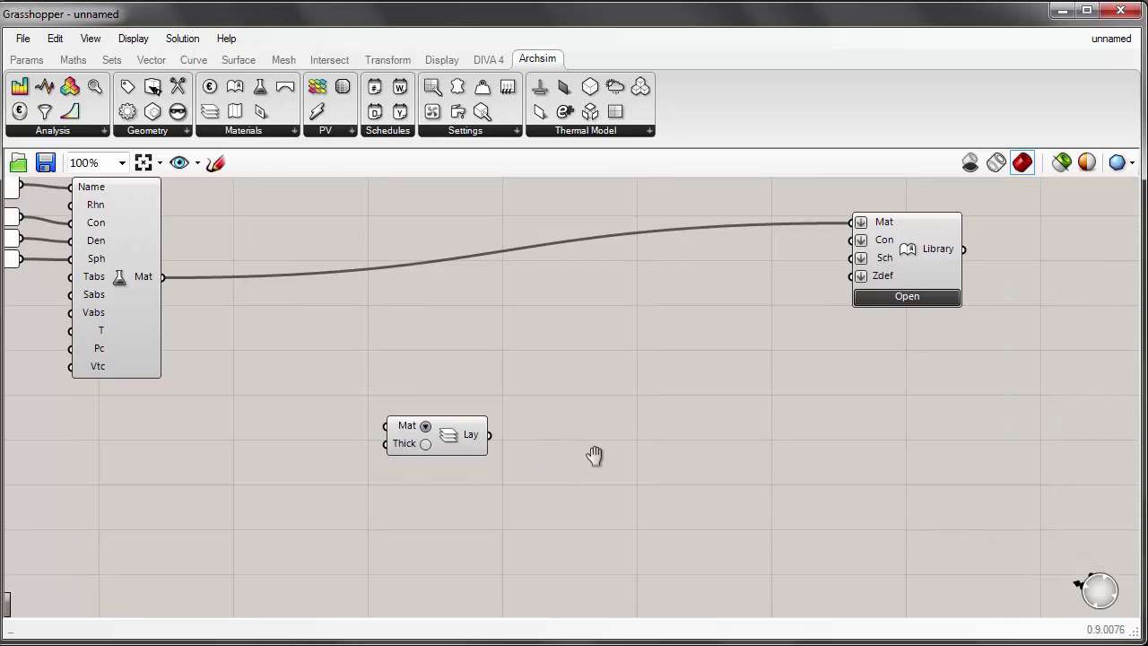
double_click(642, 448)
text(merge)
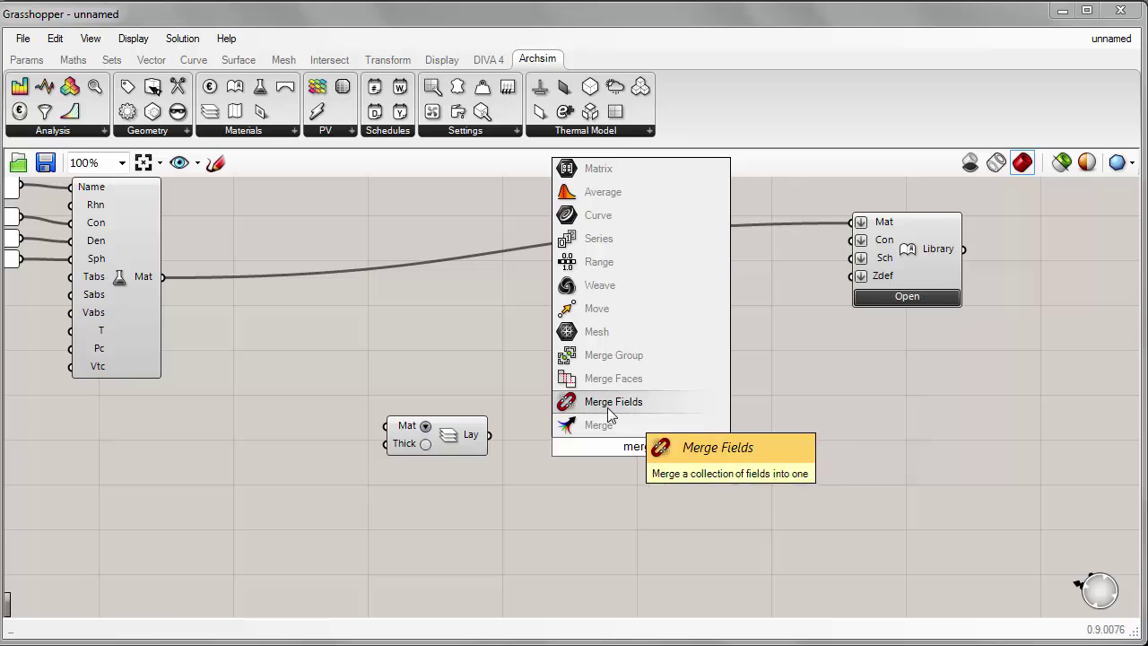
click(637, 428)
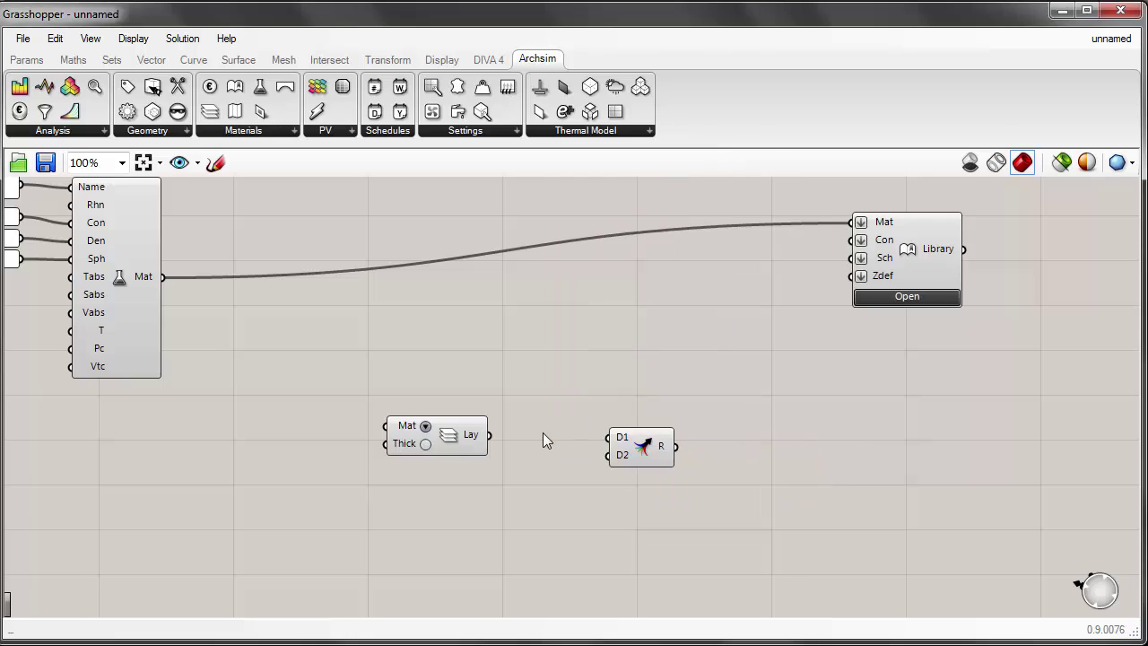
drag(489, 435, 619, 438)
Step: Place an Opaque Construction component to the right of Merge and connect the merged result to its Lay input
right_drag(662, 452, 657, 469)
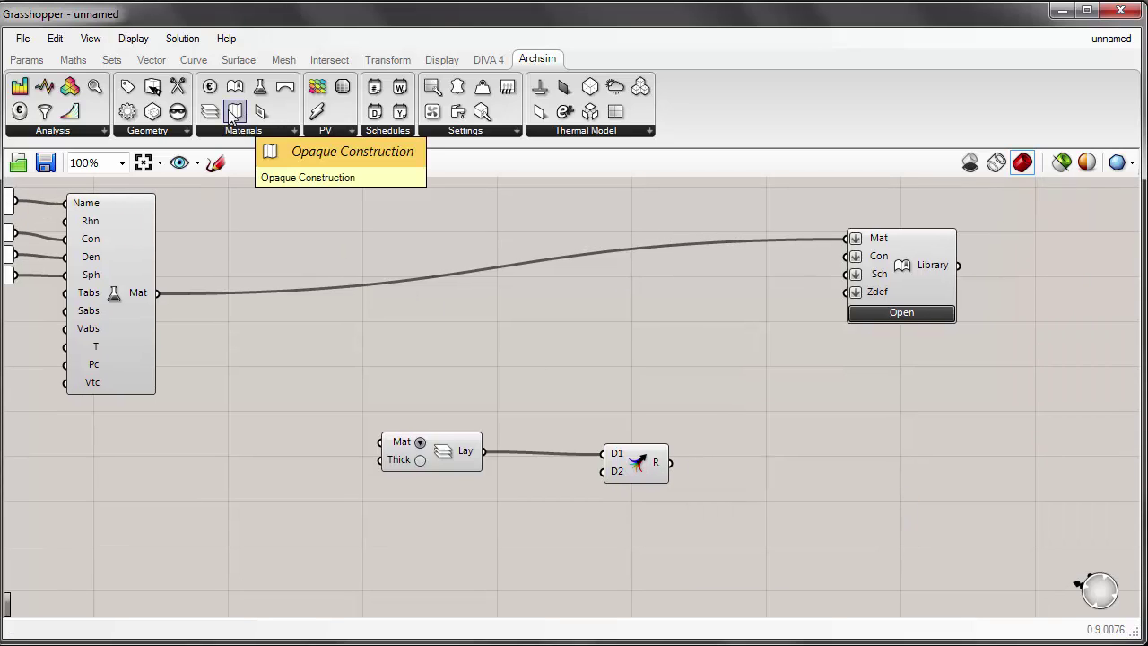
drag(230, 113, 395, 257)
drag(778, 464, 776, 466)
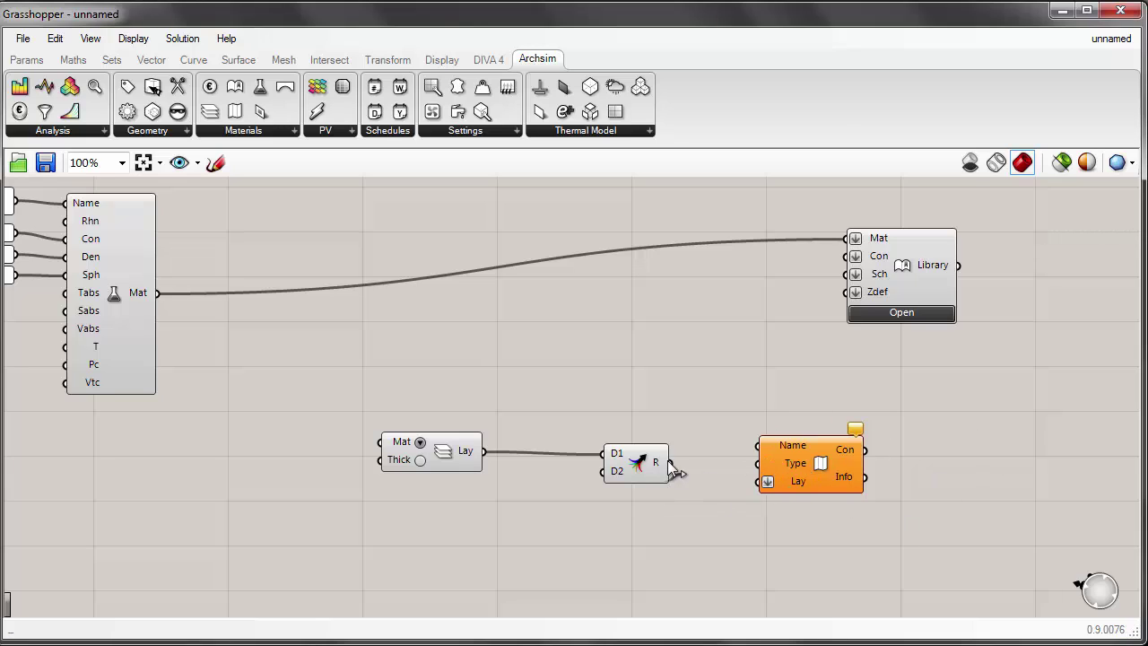
drag(671, 465, 762, 482)
Step: Move the Layer component closer to the Merge component
right_drag(236, 487, 298, 493)
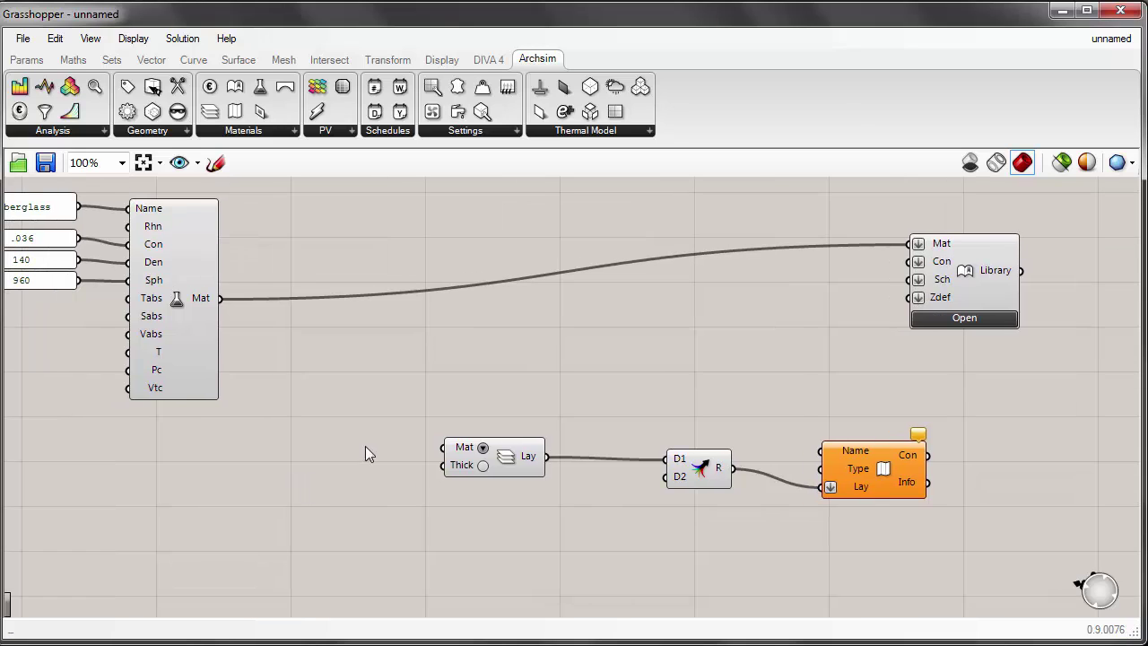
drag(513, 463, 558, 465)
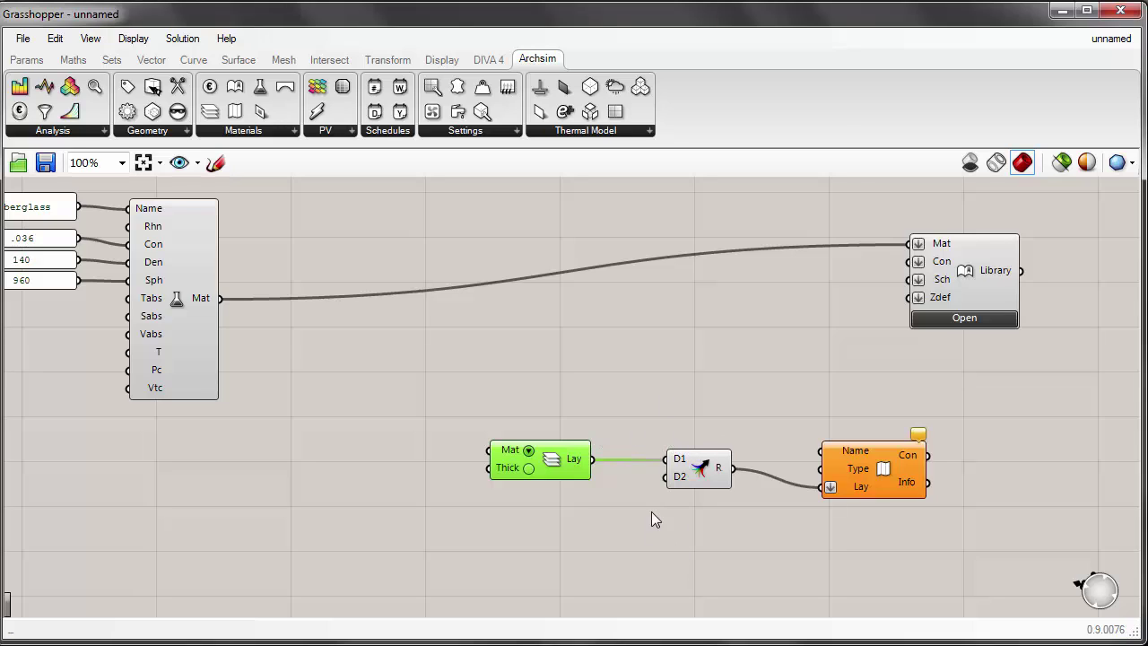
click(557, 539)
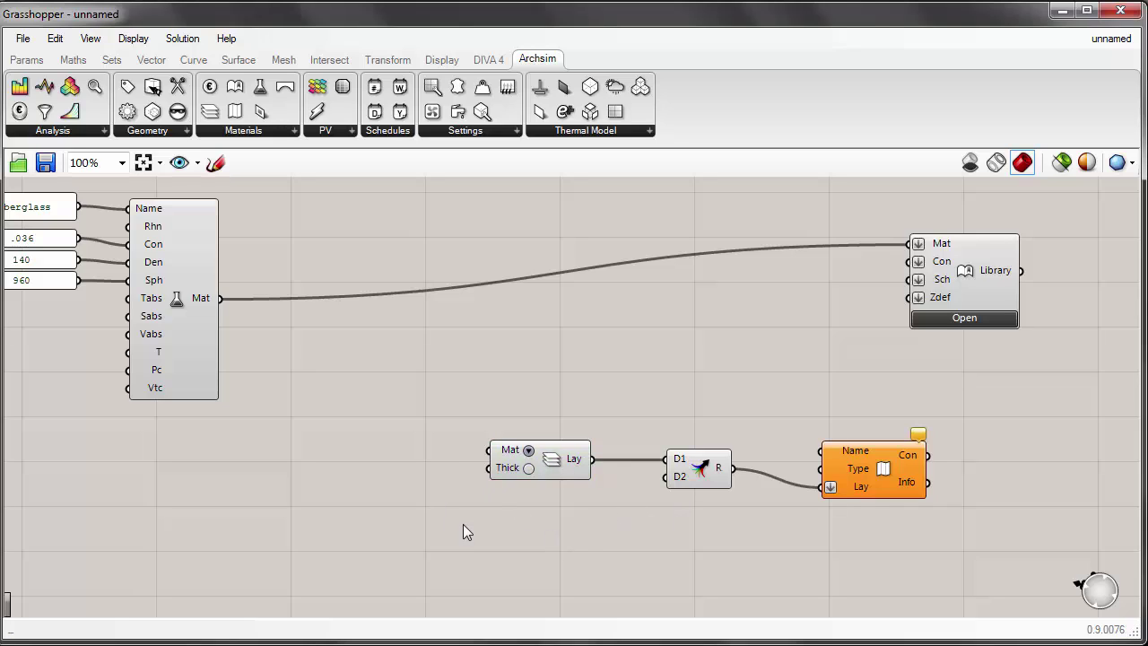
Step: Browse the list of available materials for the Layer's Mat input and close it without choosing one
click(510, 408)
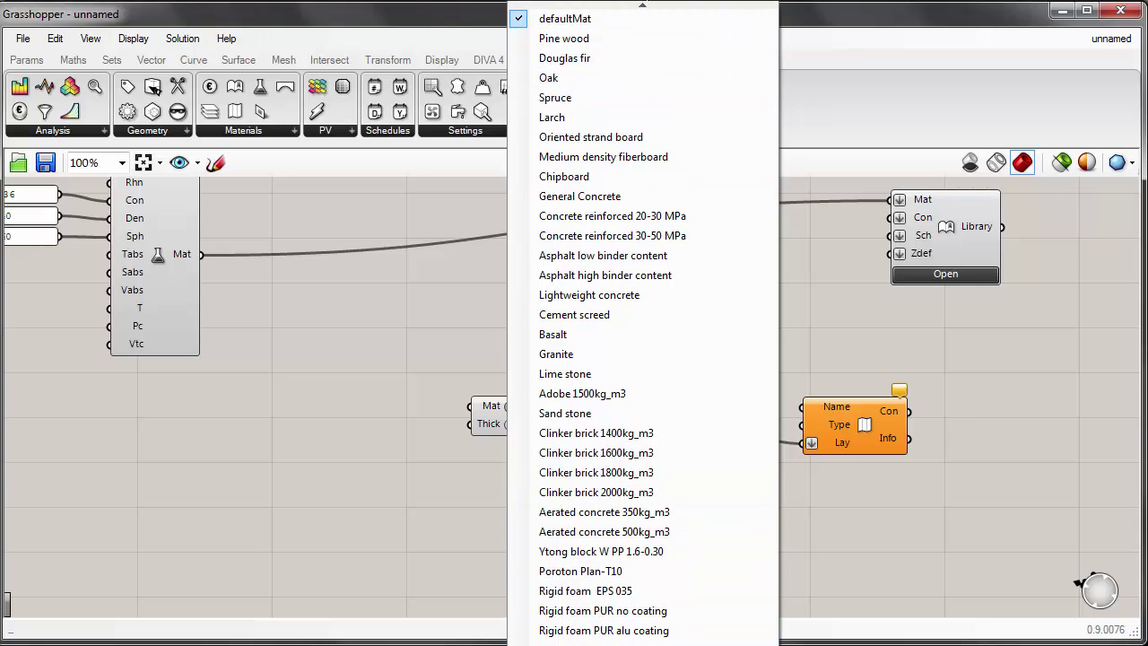
scroll(642, 323, down, 6)
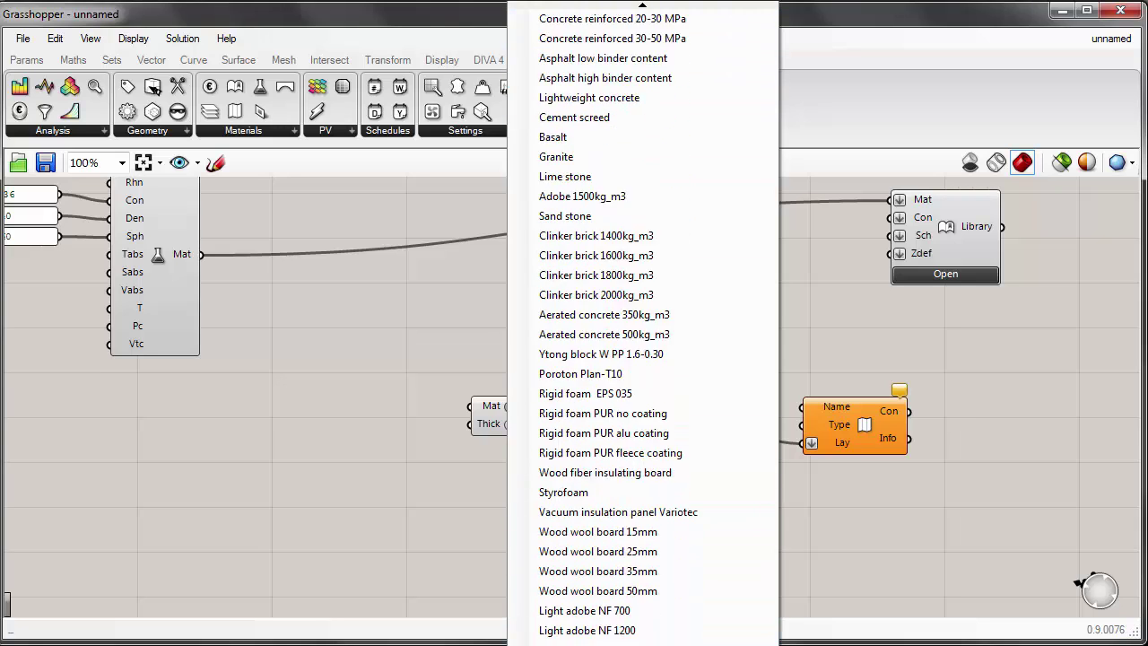
scroll(643, 323, down, 8)
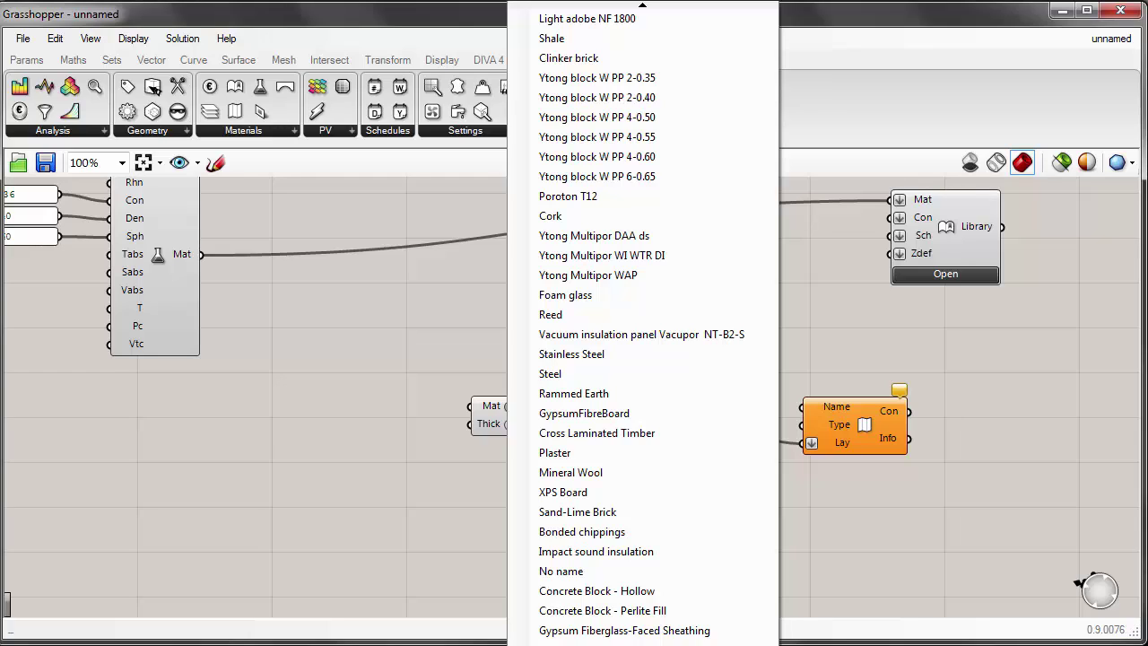
click(462, 466)
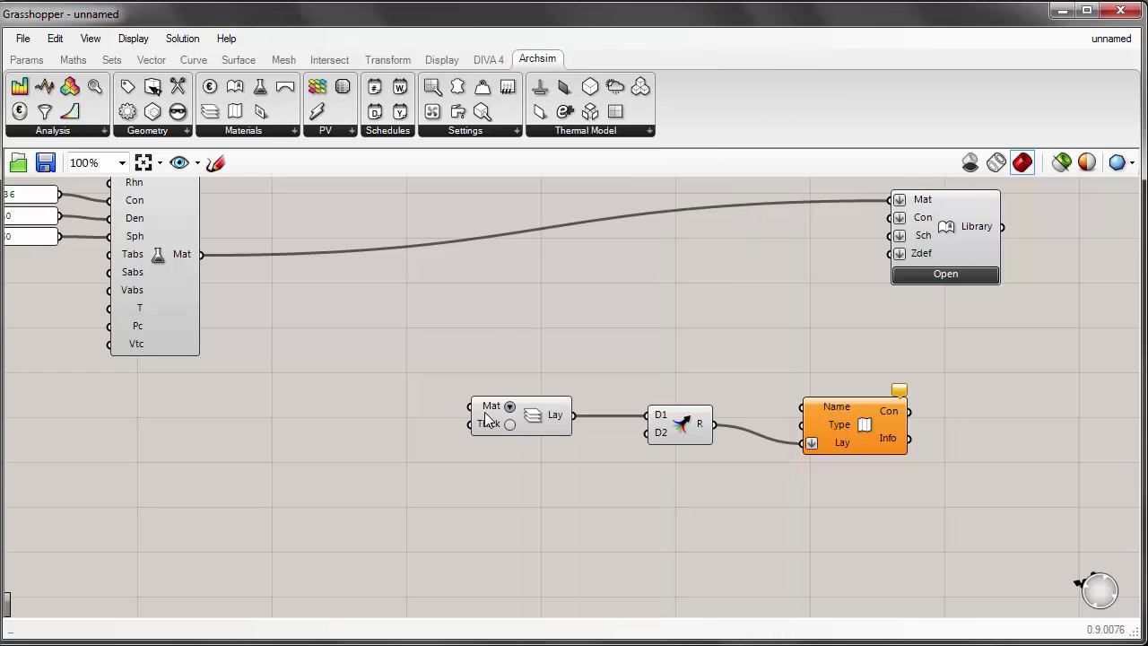
mouse_move(489, 411)
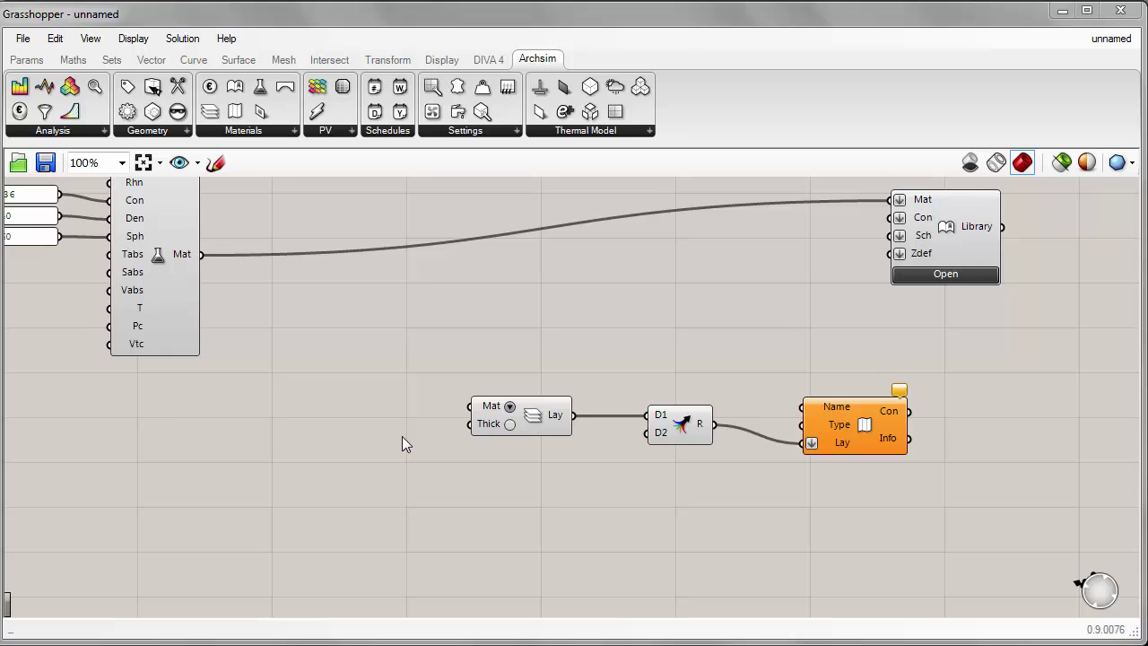
Step: Add a panel containing .089 beside the Layer component, shrink it, and connect it to the Thick input
right_drag(402, 435, 418, 438)
double_click(328, 450)
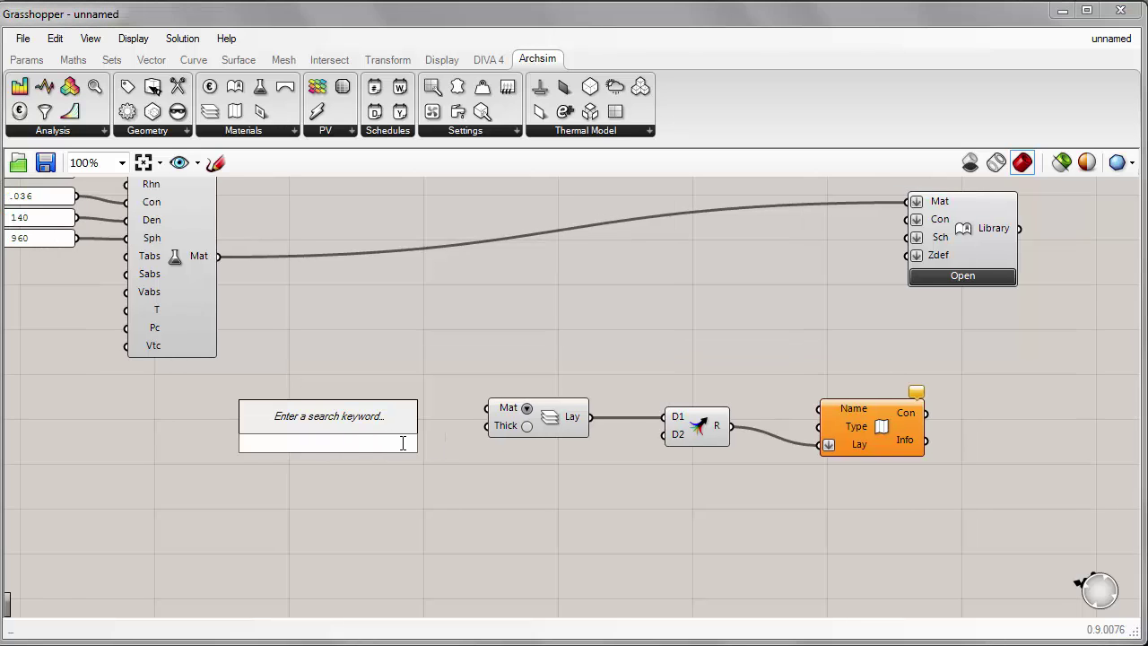
text(".089)
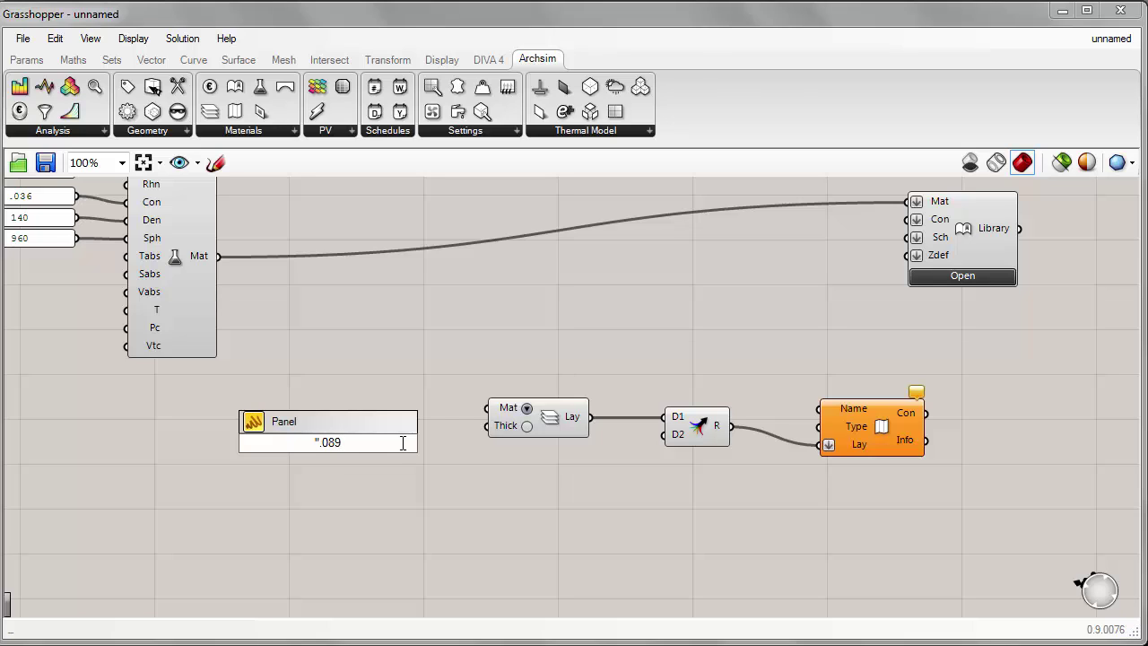
key(Return)
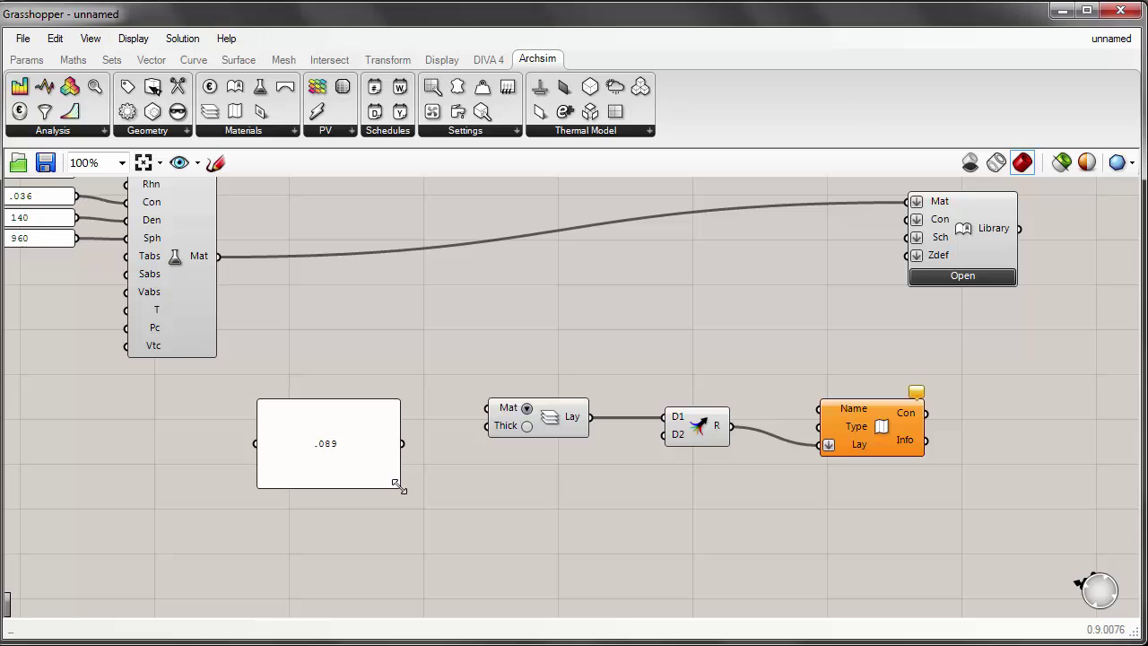
drag(401, 488, 487, 427)
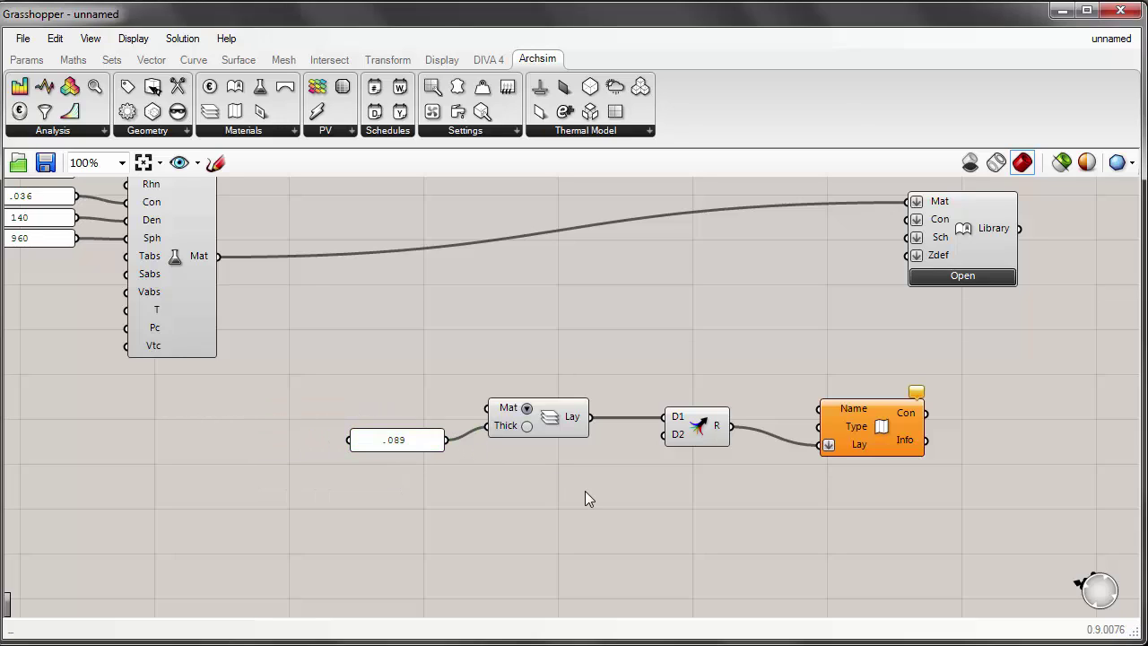
Step: Move the Layer component level with its .089 thickness panel
drag(559, 430, 551, 433)
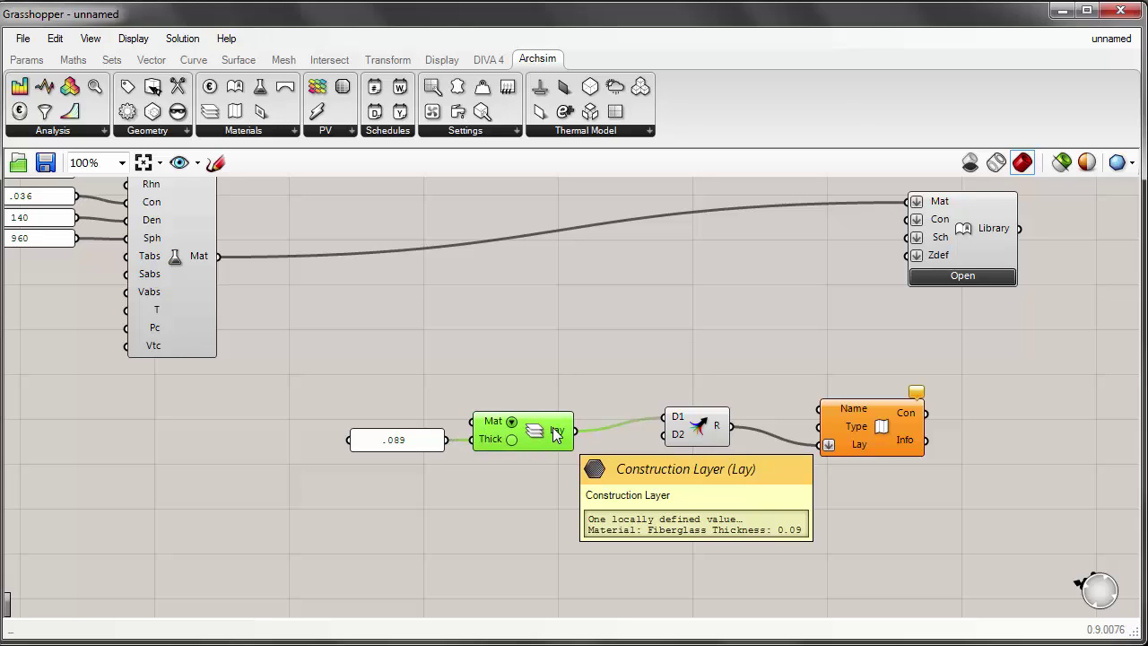
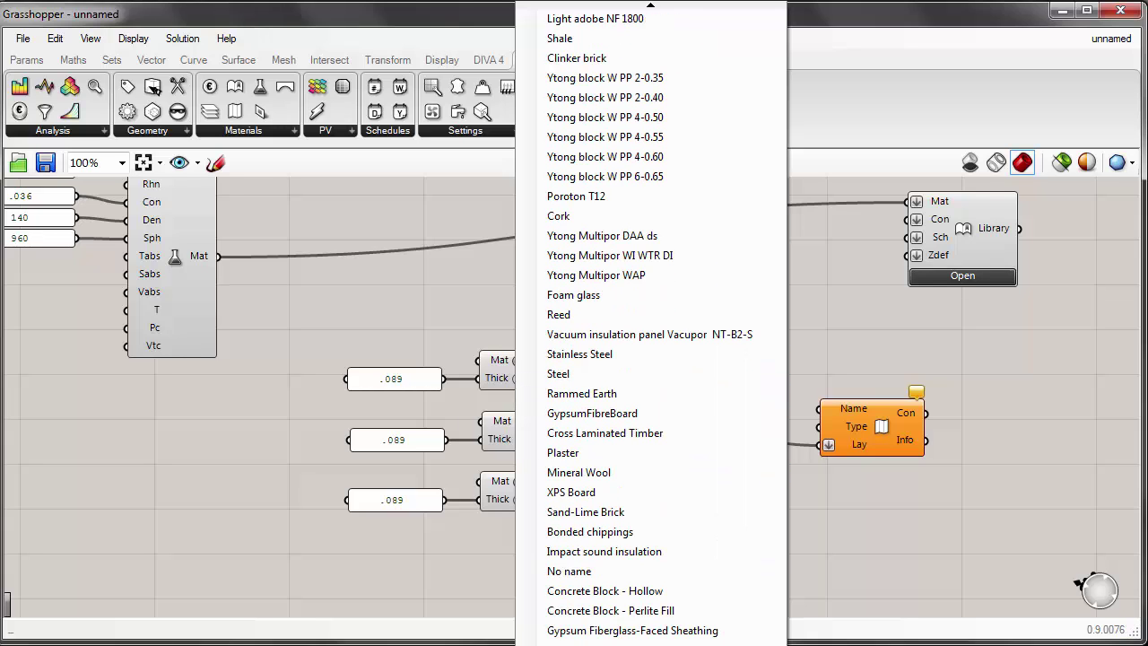
Step: Assign Gypsum Fiberglass-Faced Sheathing to the uppermost Layer component and set its thickness panel to .013
click(682, 631)
double_click(408, 388)
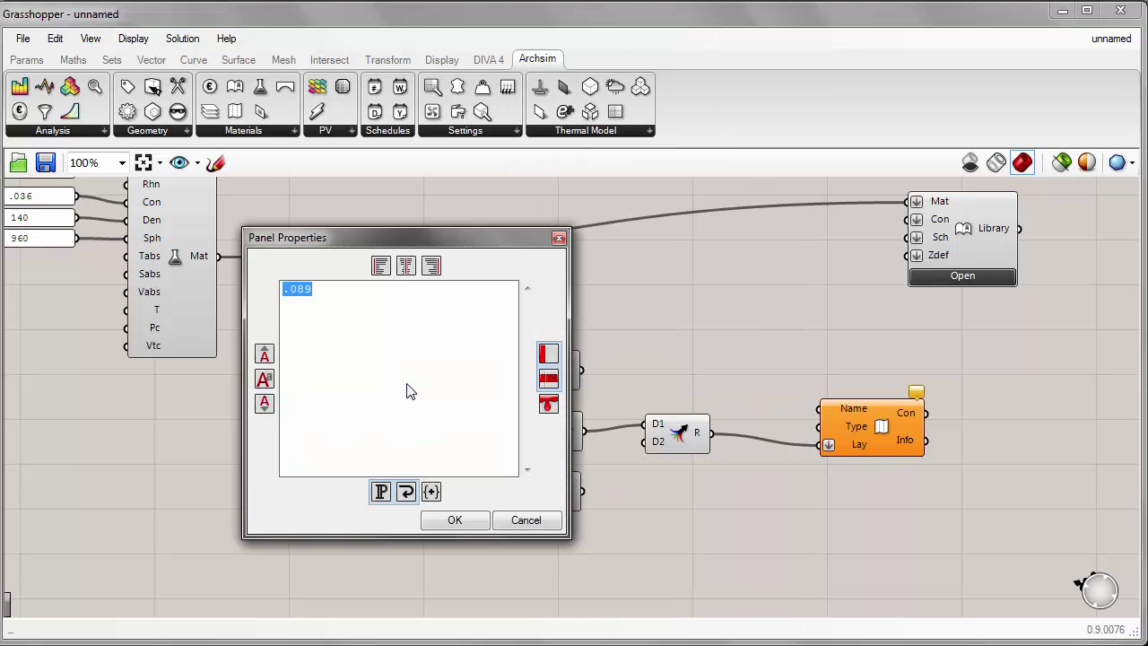
text(.013)
click(455, 520)
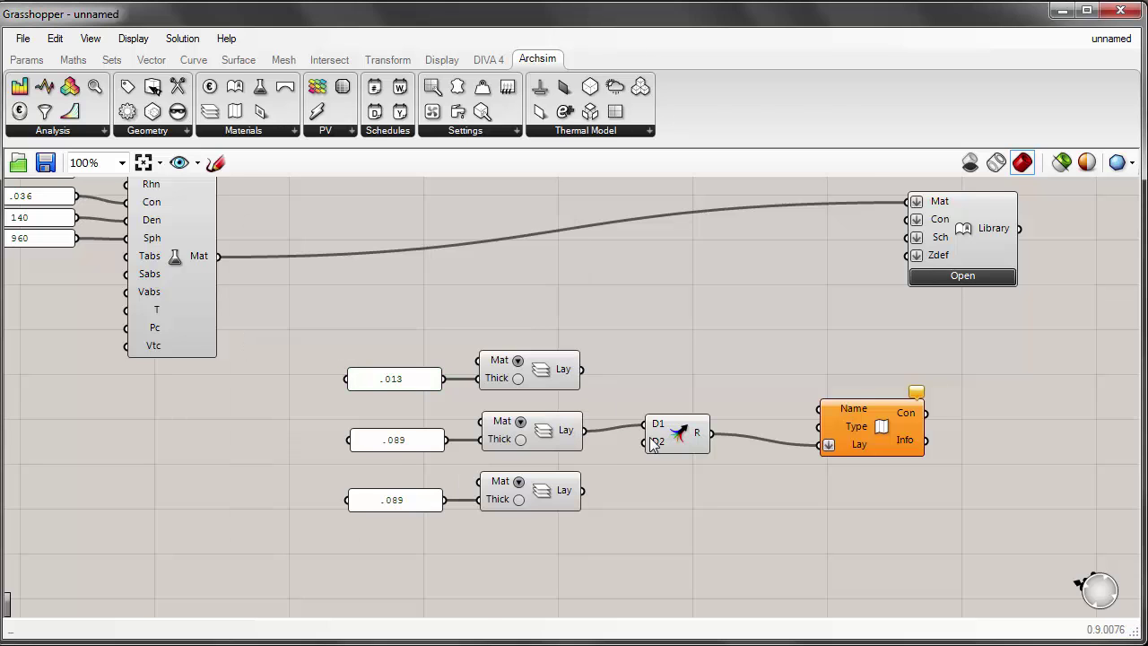
Step: Add an extra input above D1 on the Merge component and connect the uppermost Layer's output to it
scroll(653, 443, up, 3)
scroll(639, 427, up, 3)
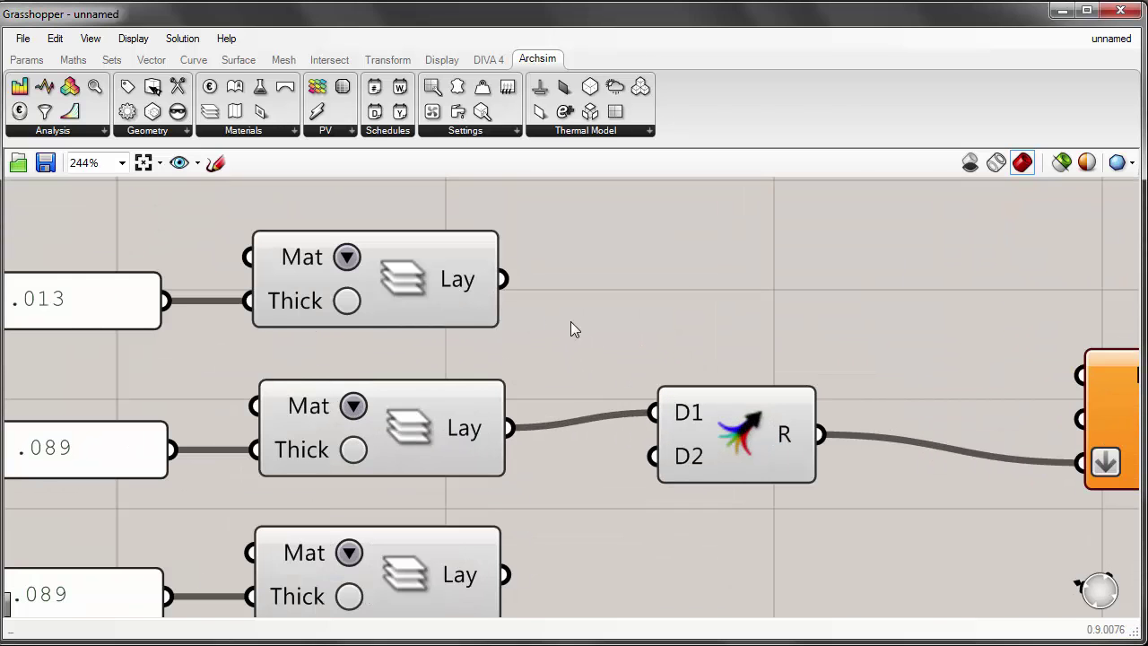
scroll(681, 413, up, 4)
scroll(856, 422, up, 3)
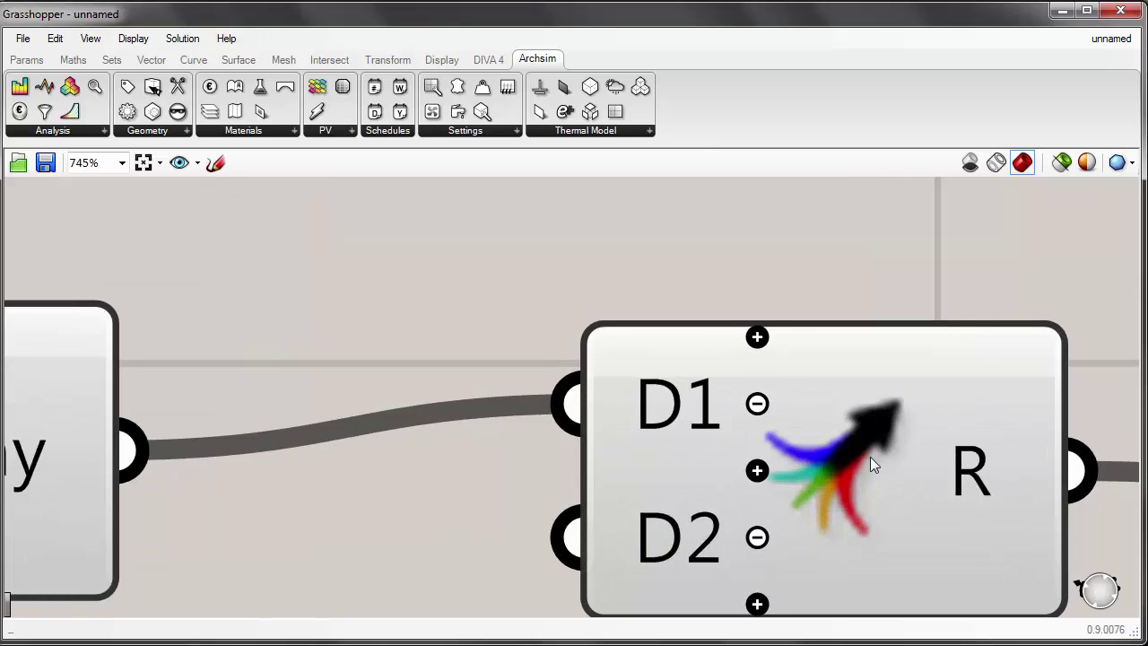
click(757, 337)
scroll(449, 341, down, 4)
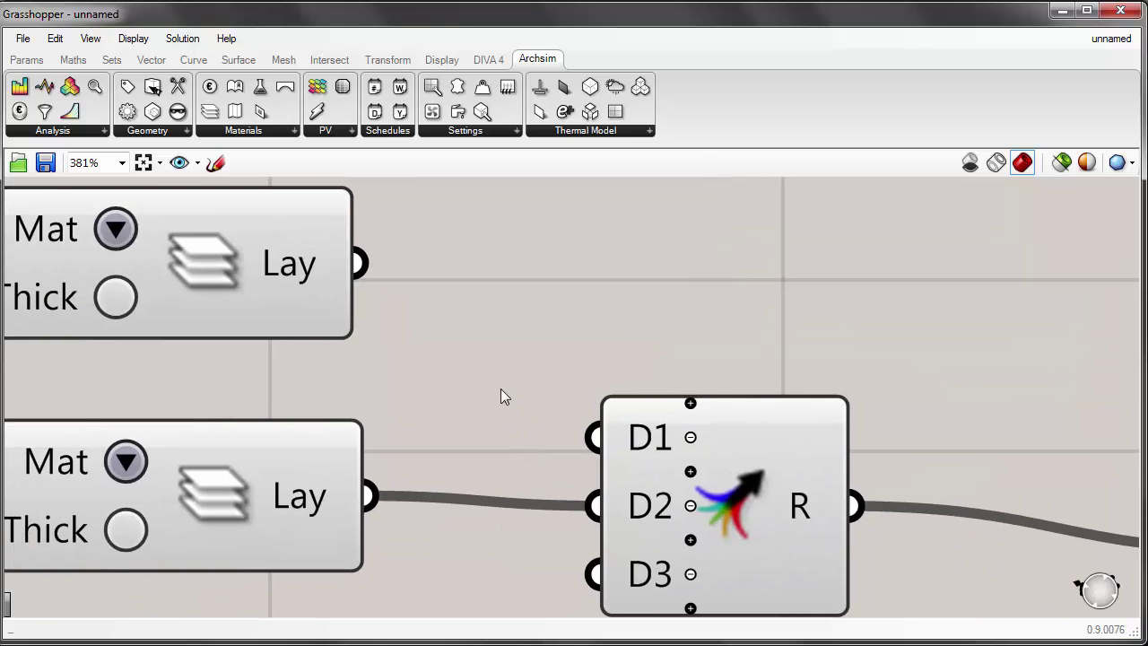
scroll(453, 366, down, 2)
drag(429, 330, 574, 419)
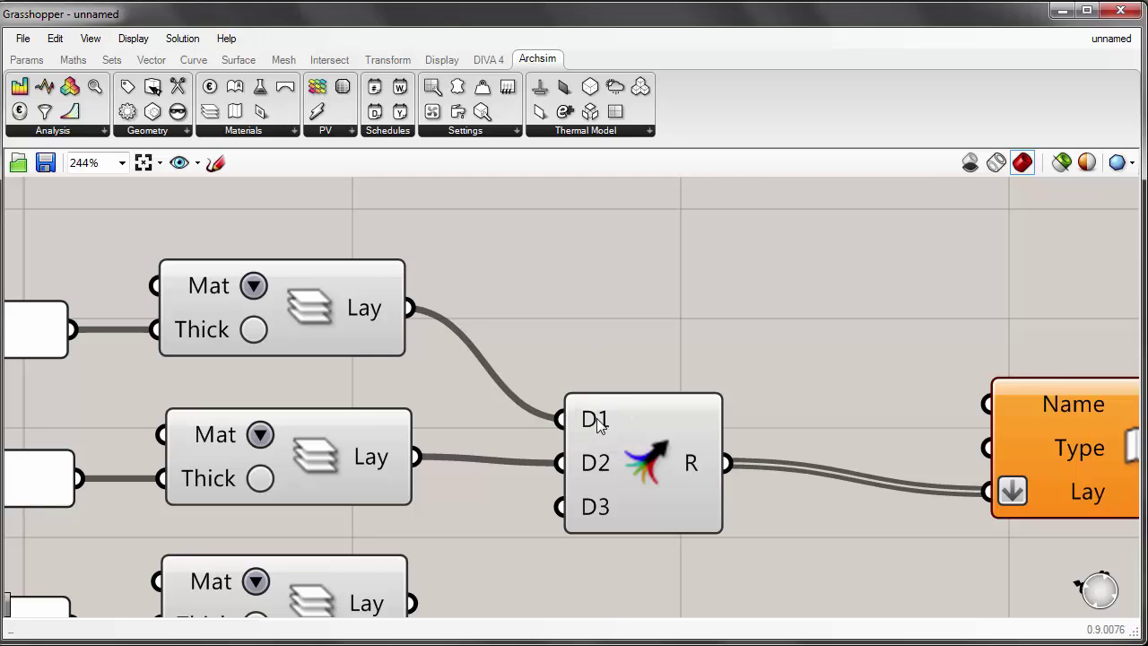
Step: Assign Gypsum Plaster to the lowest Layer component and set its thickness panel to .013
right_drag(599, 426, 794, 317)
right_drag(441, 431, 545, 464)
scroll(545, 463, down, 1)
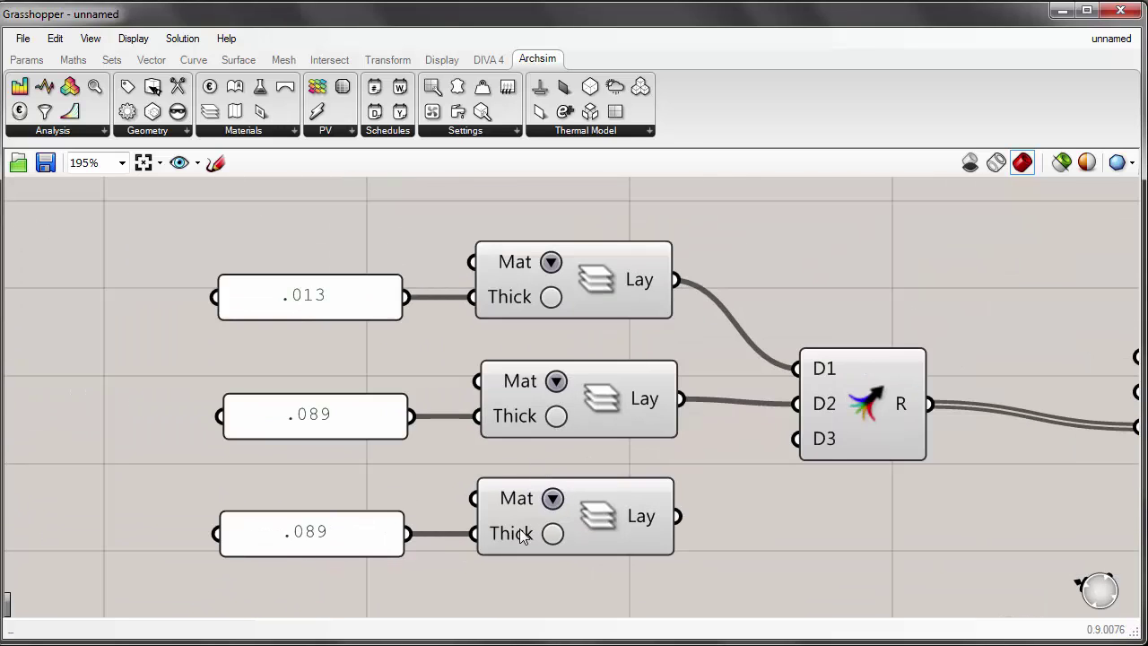
click(552, 498)
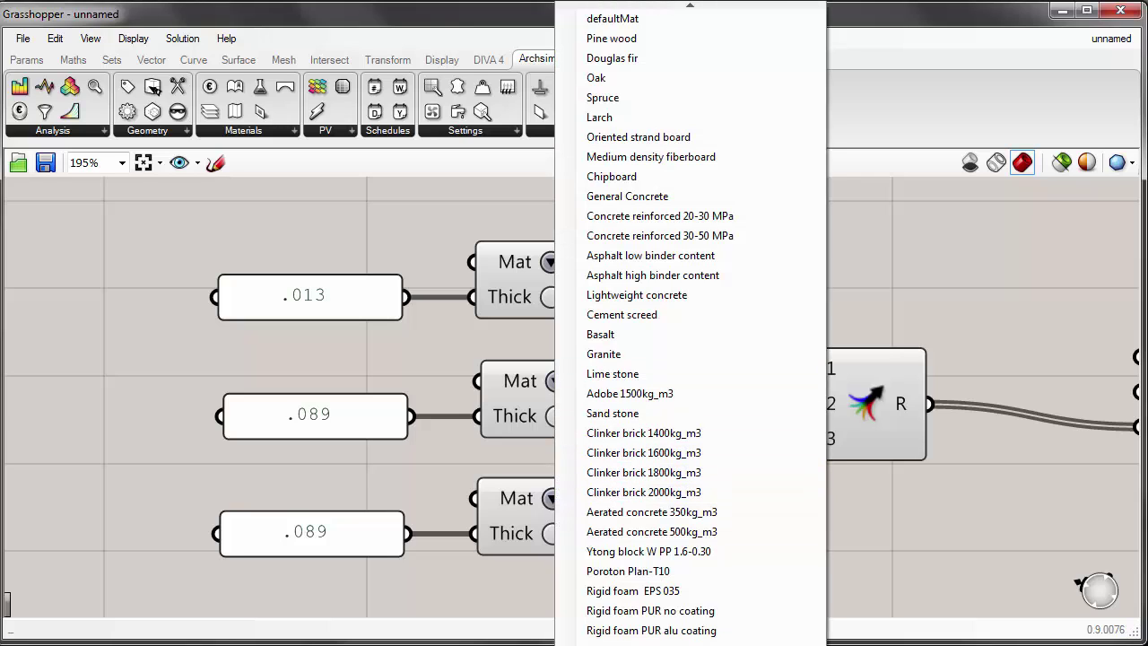
scroll(660, 326, down, 6)
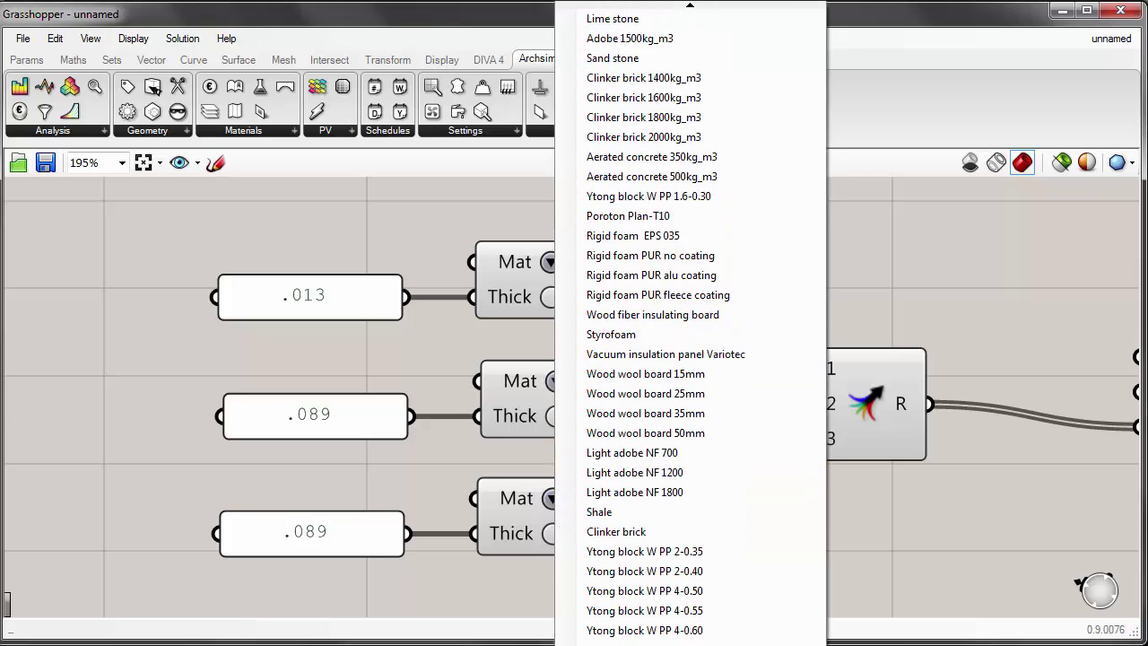
scroll(691, 326, down, 8)
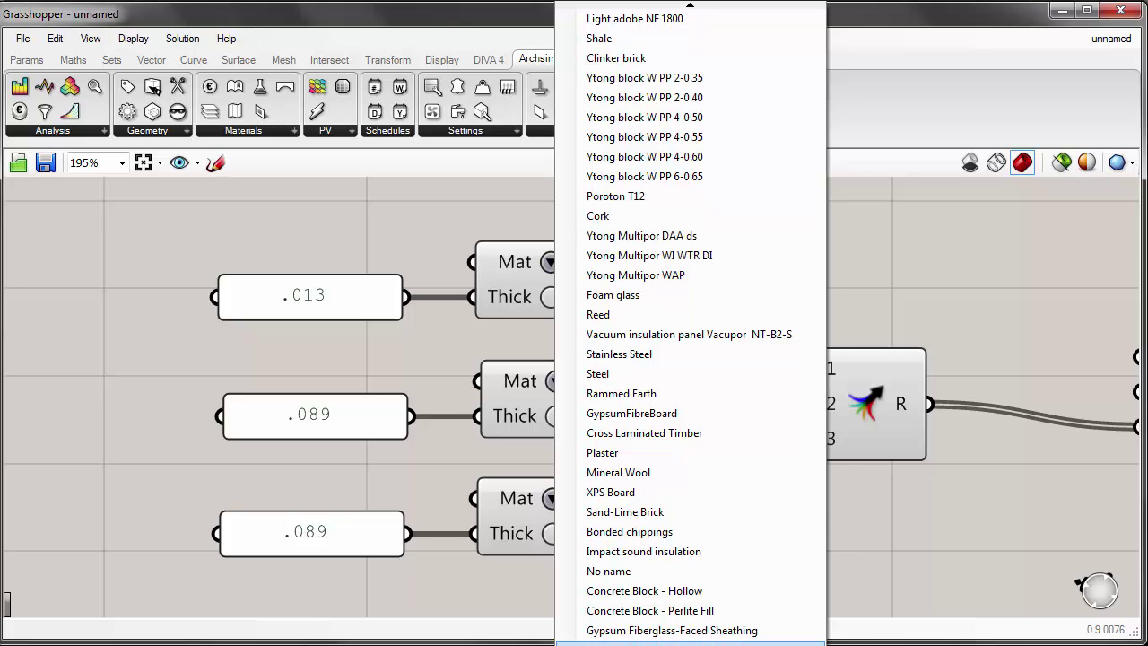
click(681, 643)
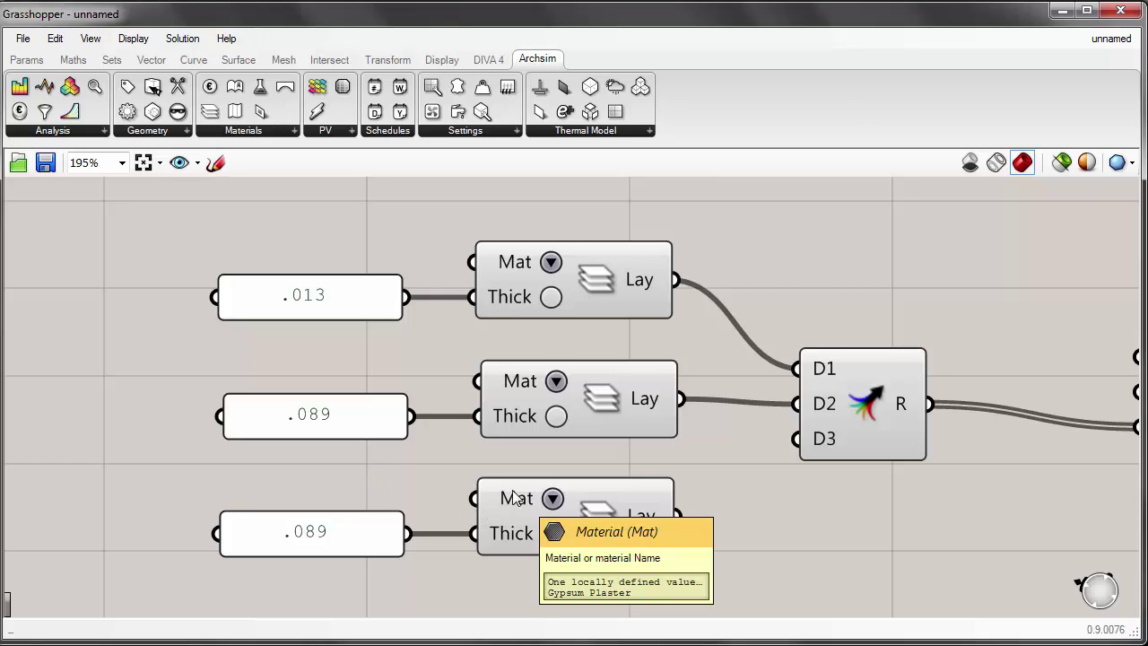
double_click(359, 535)
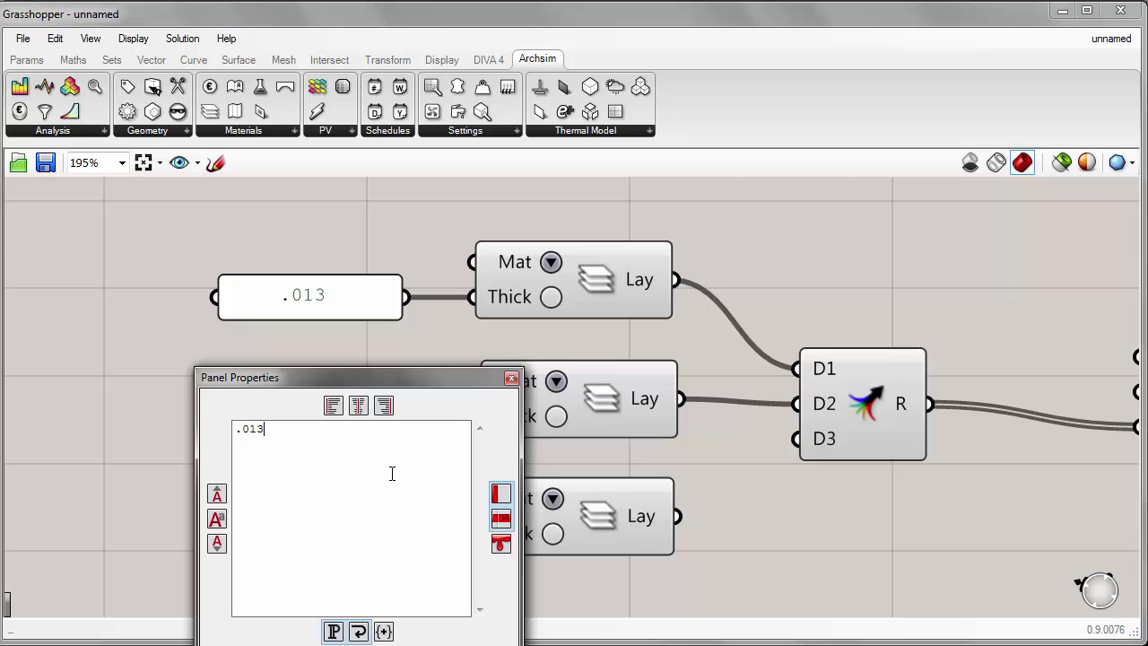
click(467, 642)
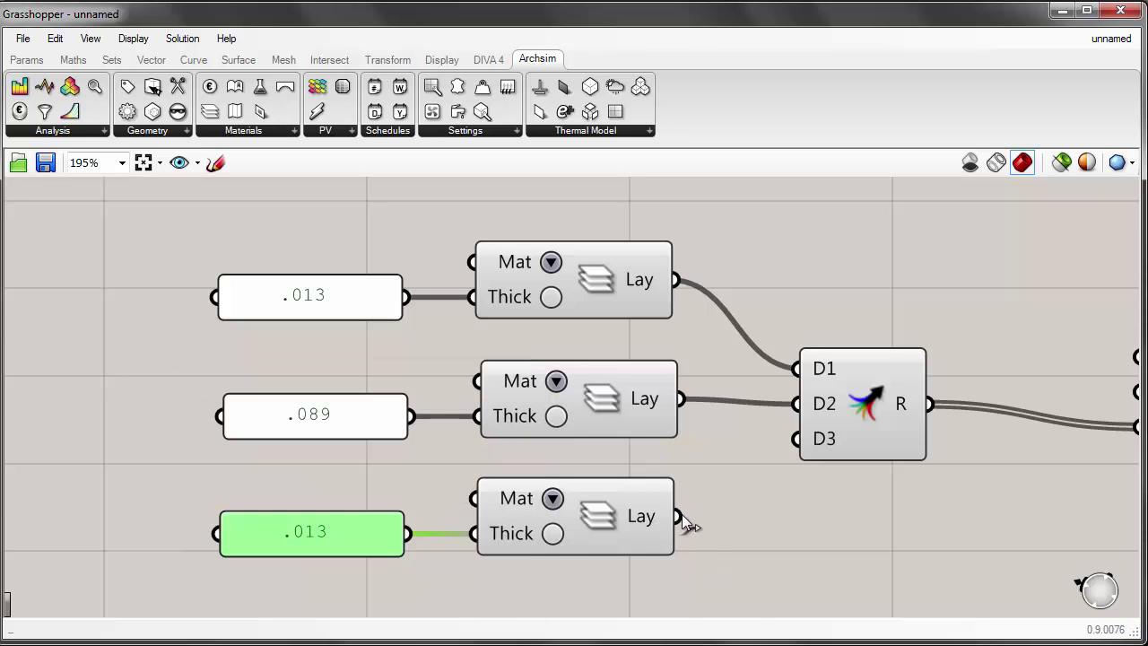
Step: Connect the lowest Layer's output to Merge input D3 and remove the unused D4 input
drag(677, 516, 799, 437)
scroll(815, 477, up, 3)
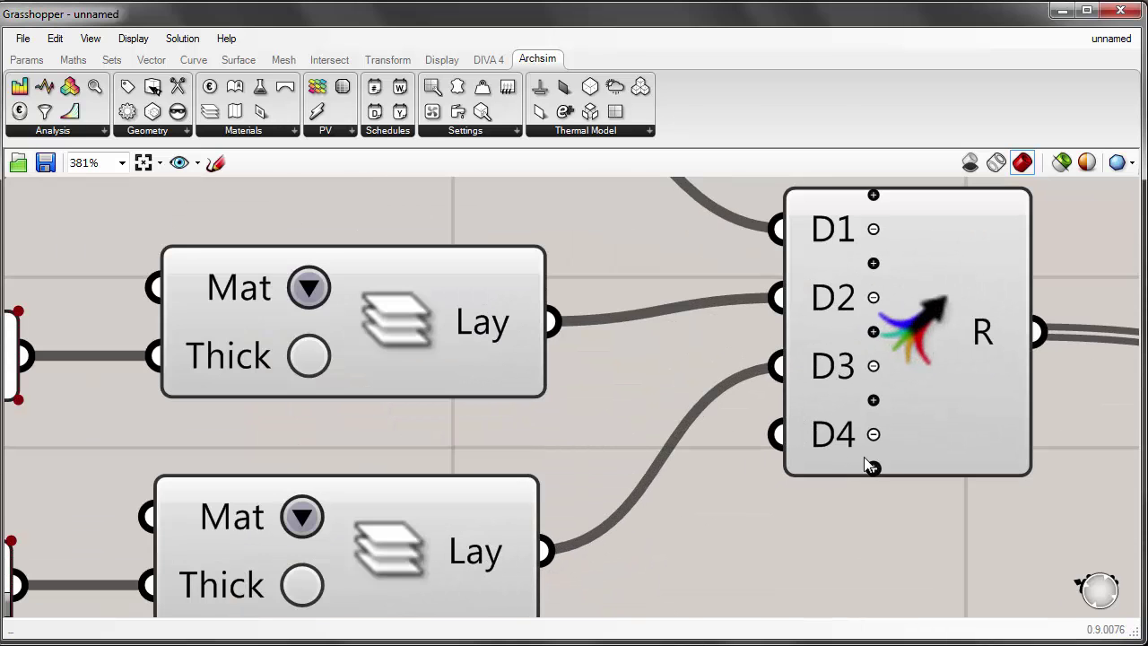
click(871, 435)
Step: Add a panel below and to the right of the Merge component and connect the merged result to it
right_drag(825, 525, 764, 568)
scroll(763, 568, down, 1)
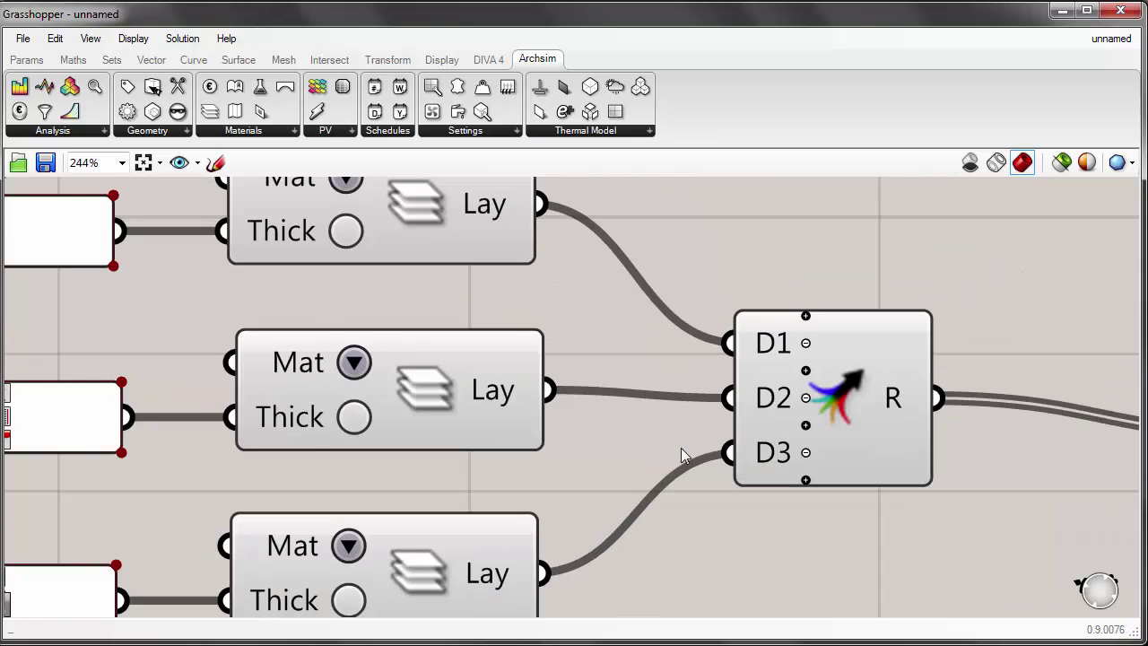
scroll(680, 447, down, 1)
scroll(696, 468, down, 1)
right_drag(734, 384, 534, 356)
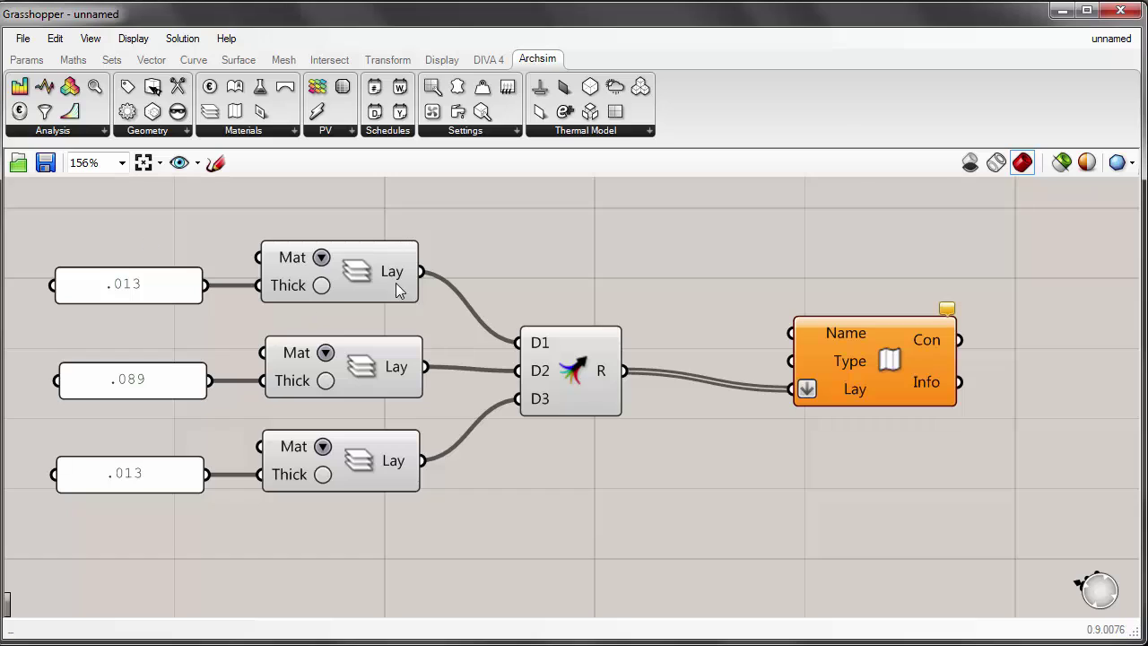
double_click(725, 511)
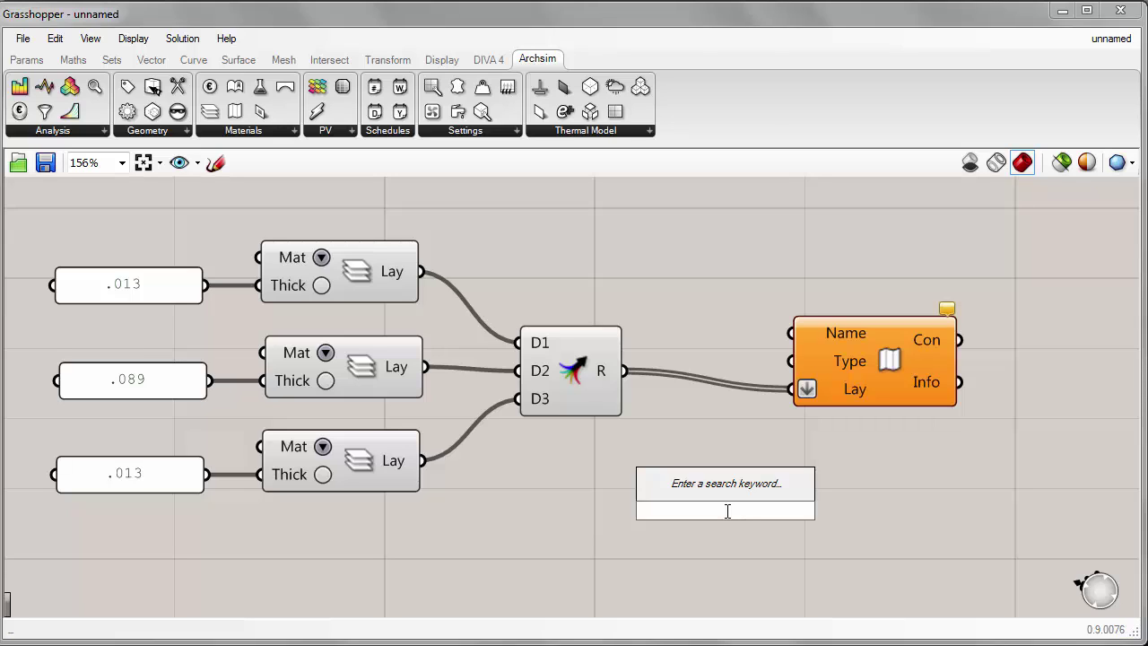
text(panel)
key(Return)
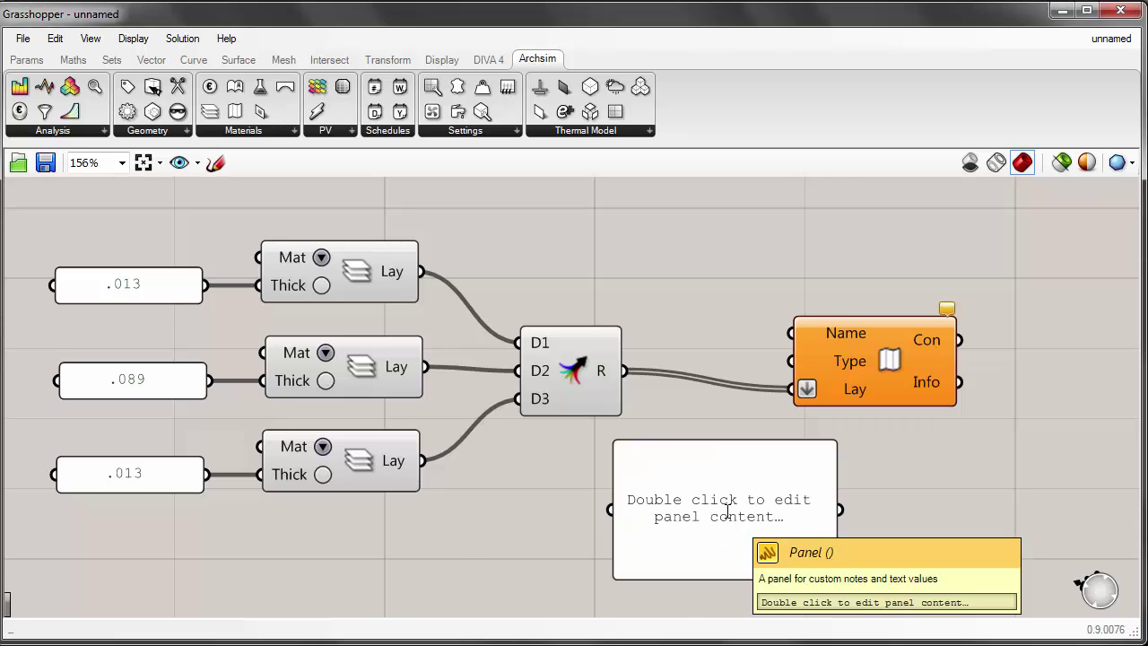
drag(623, 370, 611, 509)
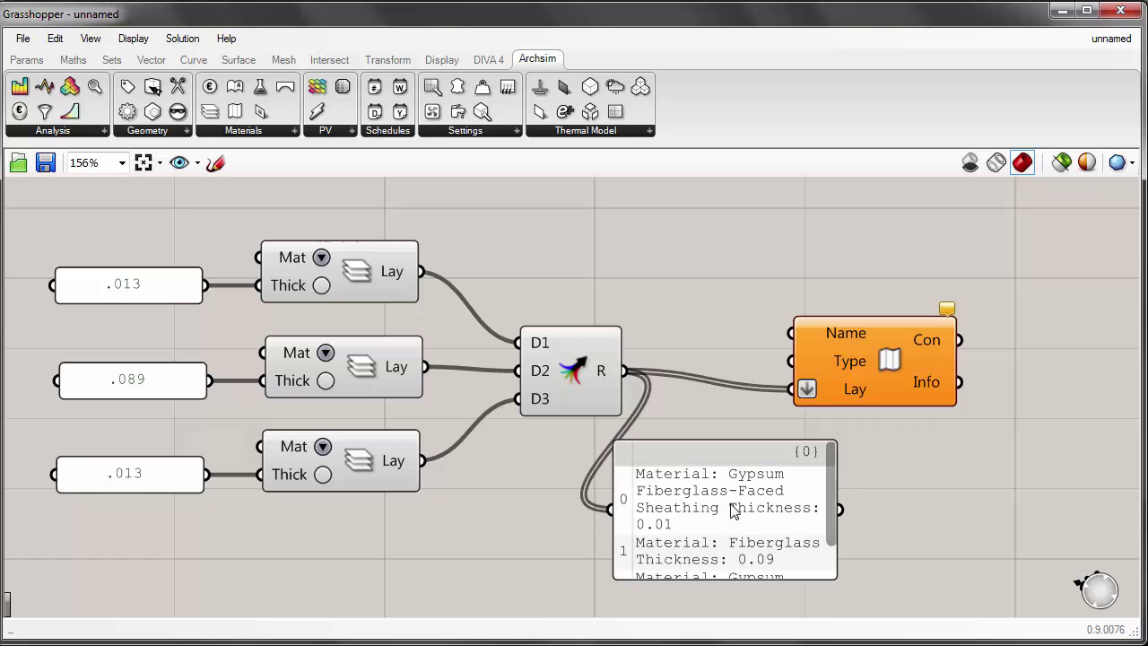
Step: Widen the panel listing the merged layers so each layer entry fits on a single line
drag(834, 575, 1107, 547)
right_drag(922, 560, 668, 551)
drag(865, 469, 991, 466)
right_drag(704, 482, 832, 476)
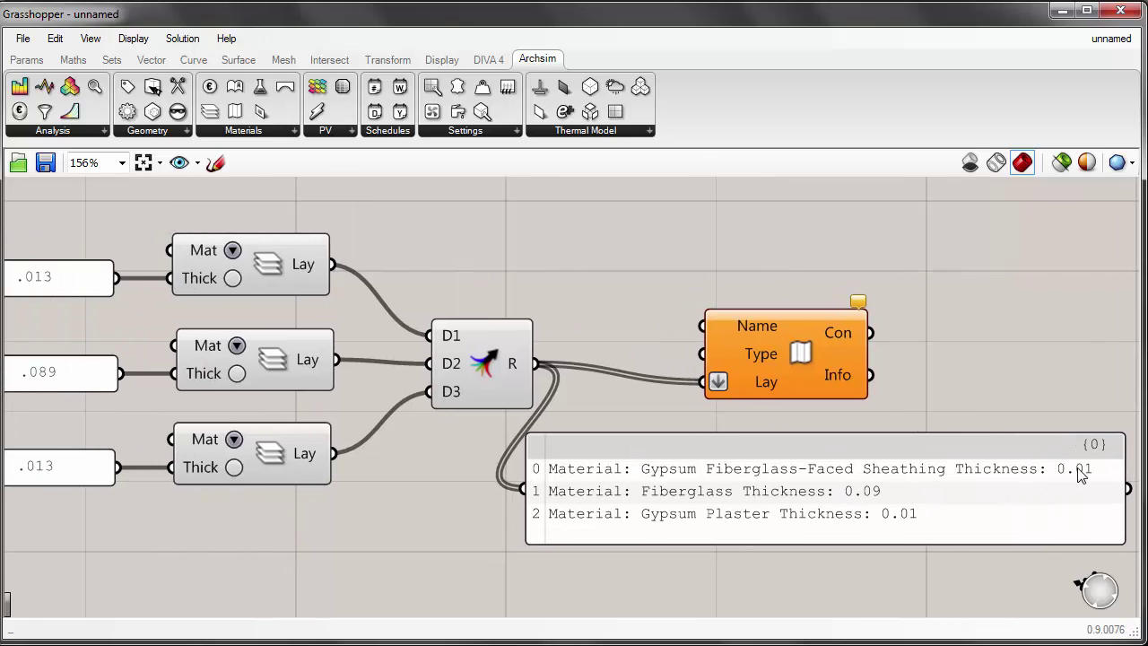
Step: Move the Opaque Construction component farther from Merge and add a panel containing StudWall_AtInsulation beside it
drag(785, 366, 977, 339)
click(713, 310)
scroll(713, 310, down, 1)
right_drag(711, 328, 704, 434)
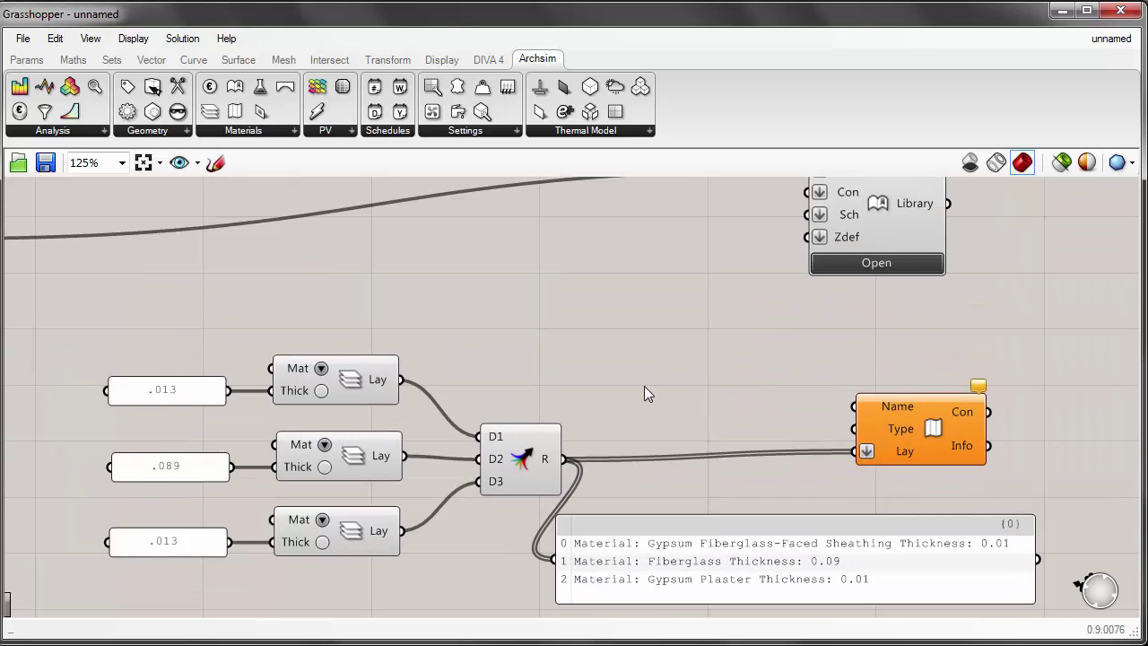
double_click(730, 386)
text(p)
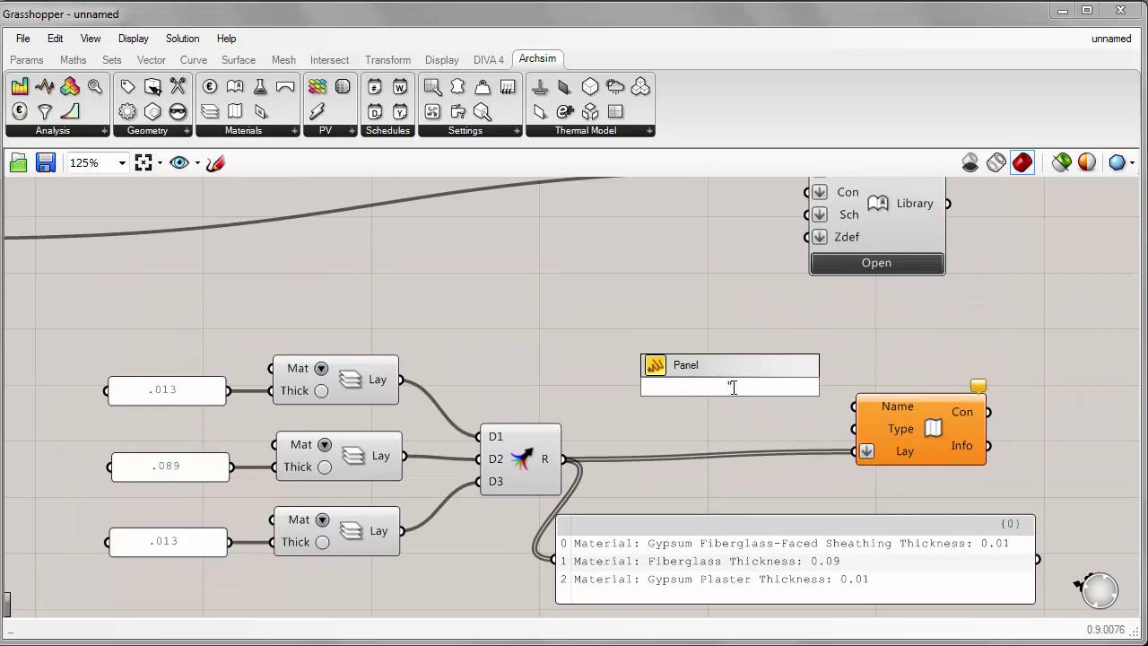
text(StudWall_)
text(AtInsulation)
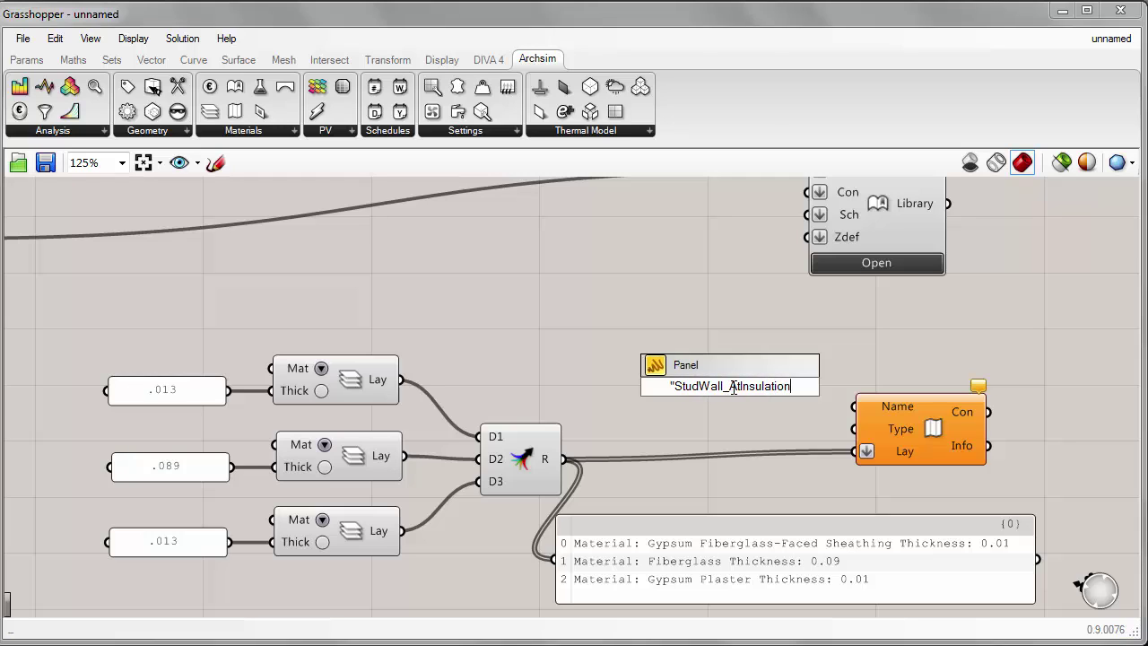
key(Return)
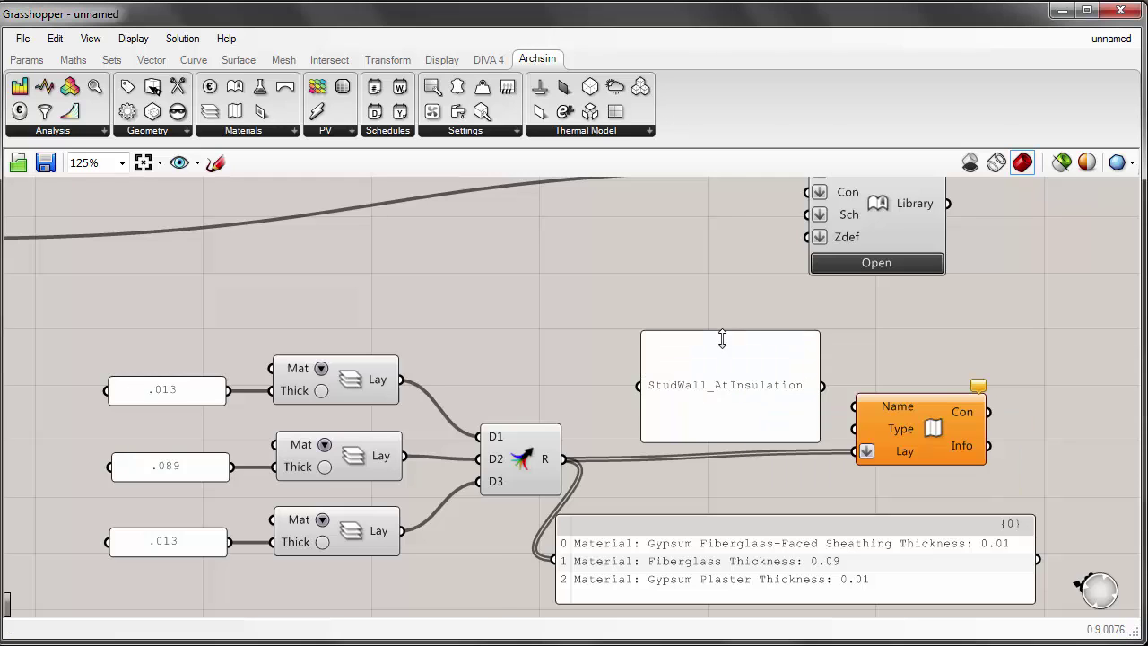
Step: Shrink the StudWall_AtInsulation panel, connect it to the construction's Name input, and shift it slightly upward
drag(728, 328, 738, 416)
drag(808, 409, 855, 406)
drag(760, 409, 751, 377)
click(760, 429)
Step: Review the construction types available for the Opaque Construction's Type input
right_drag(761, 432, 641, 402)
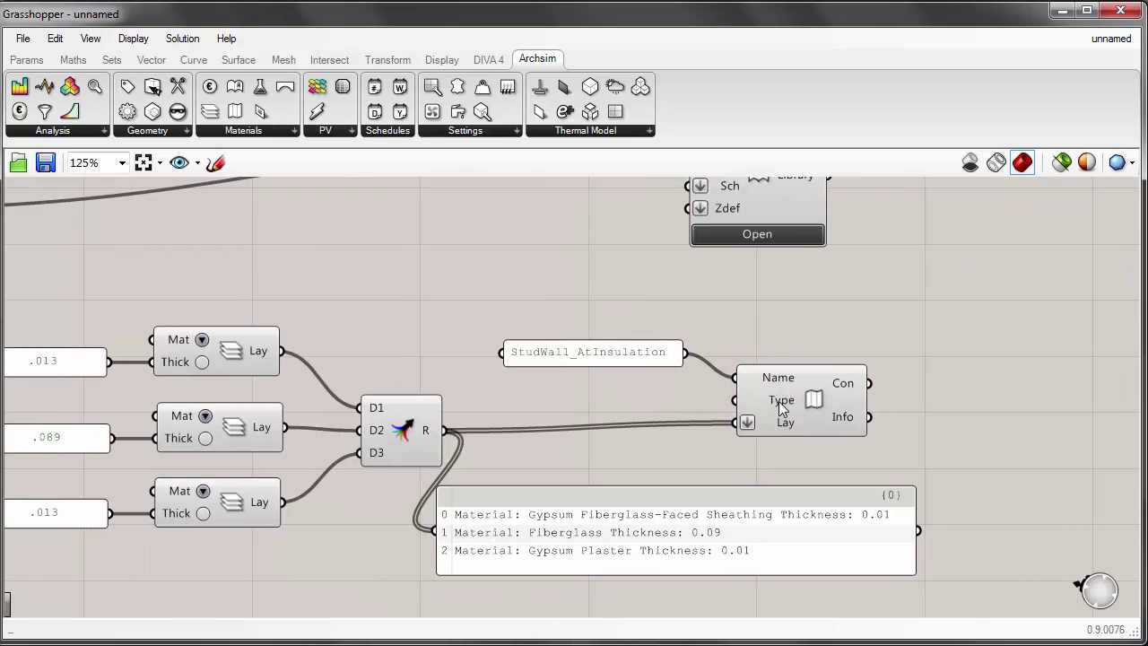
right_click(787, 409)
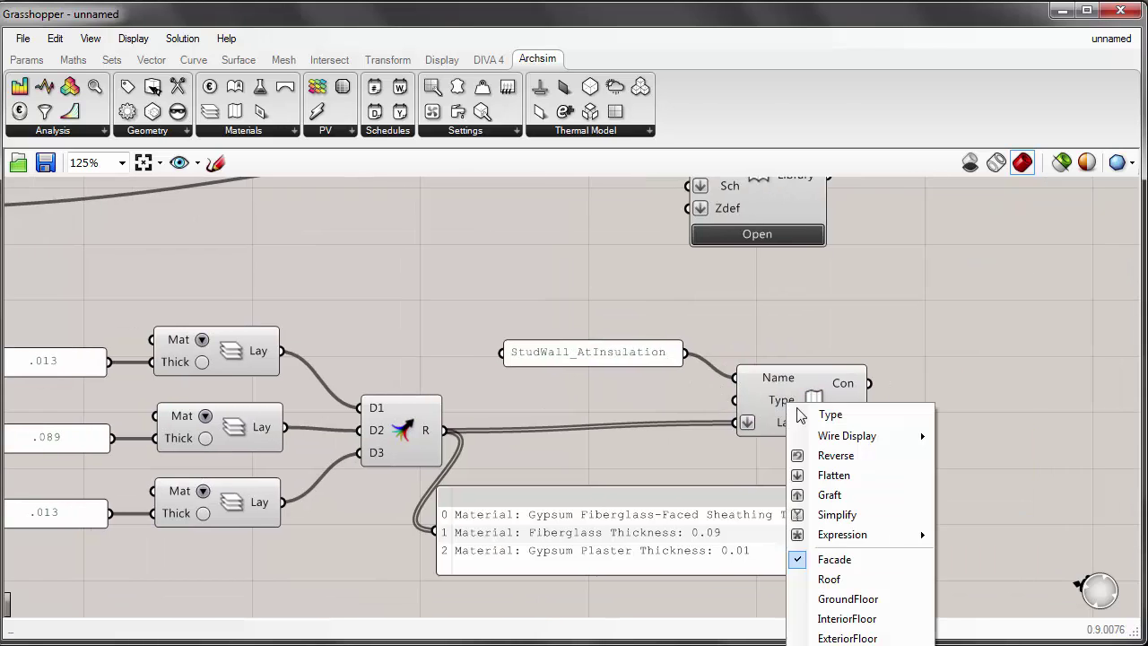
right_drag(709, 456, 714, 326)
right_click(782, 282)
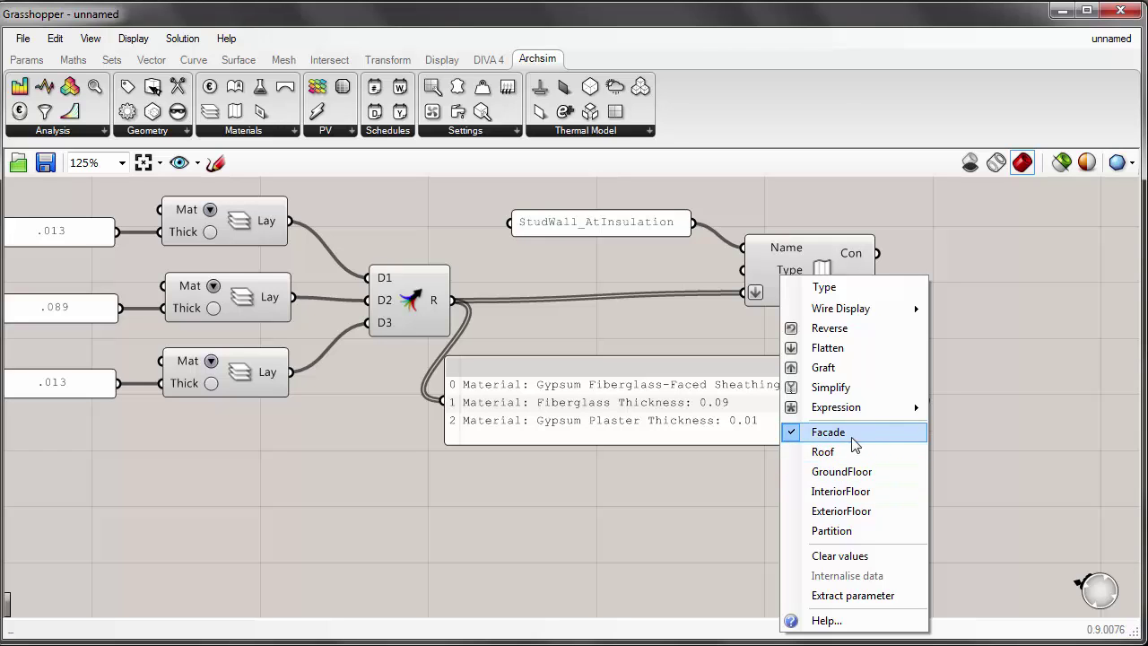
right_drag(761, 399, 707, 490)
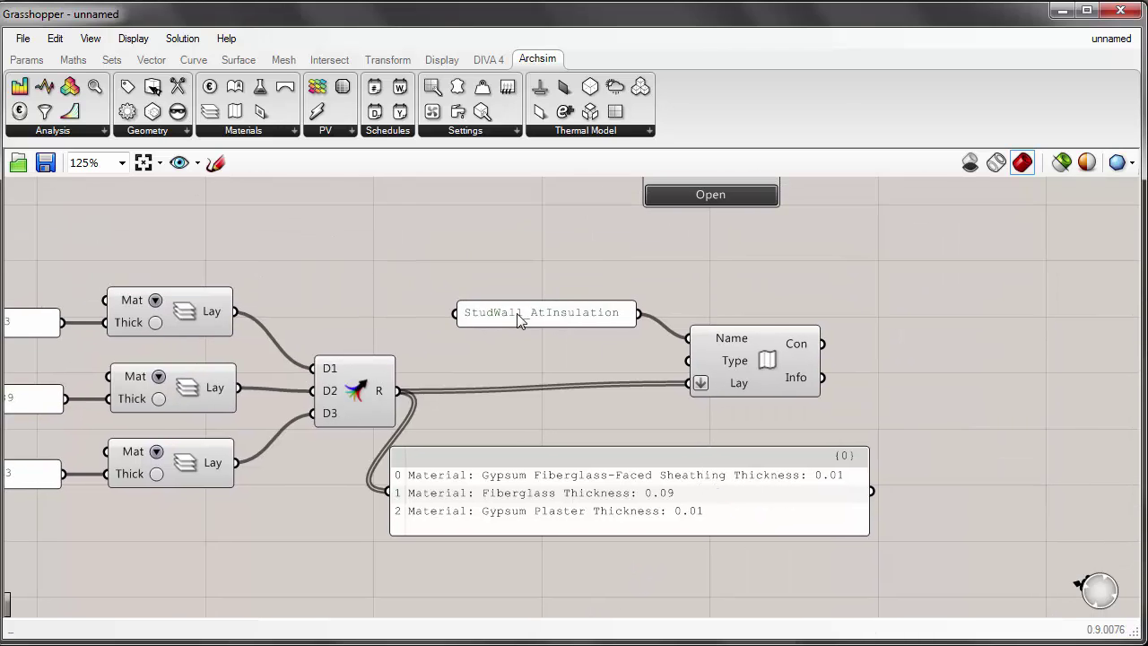
Step: Add a compact panel to the right of the Opaque Construction component and connect the Info output to it
right_drag(935, 334, 848, 338)
double_click(848, 338)
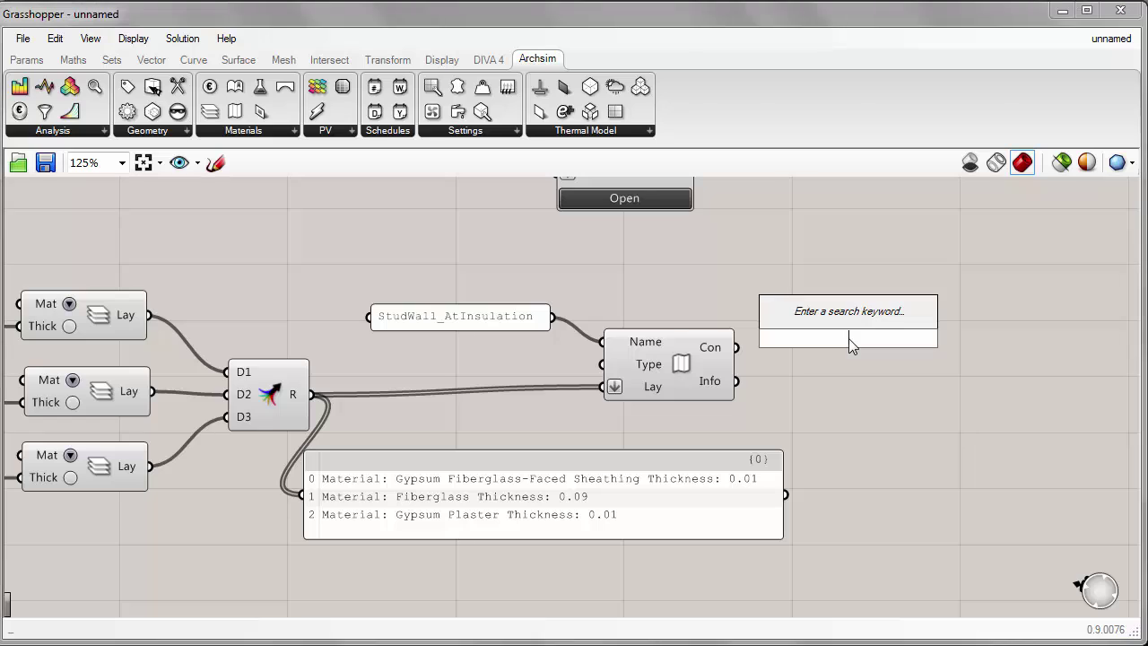
text(panel)
key(Return)
mouse_move(822, 305)
mouse_down()
mouse_move(978, 321)
mouse_move(812, 320)
mouse_up()
drag(735, 348, 785, 362)
drag(970, 406, 915, 364)
click(793, 421)
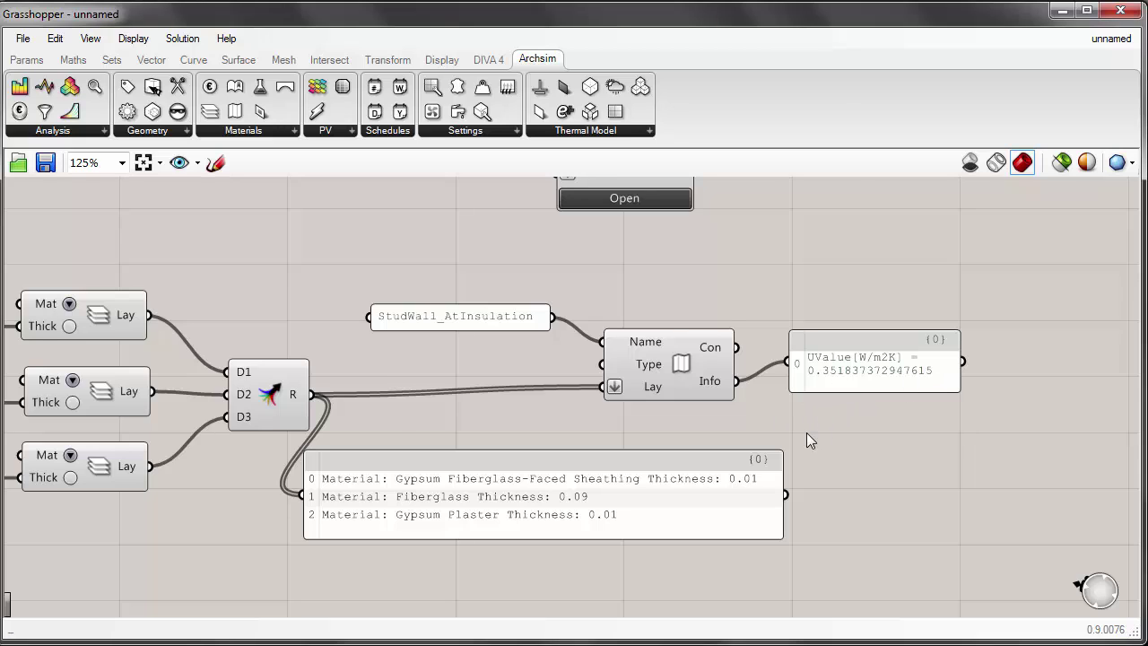
scroll(763, 415, down, 1)
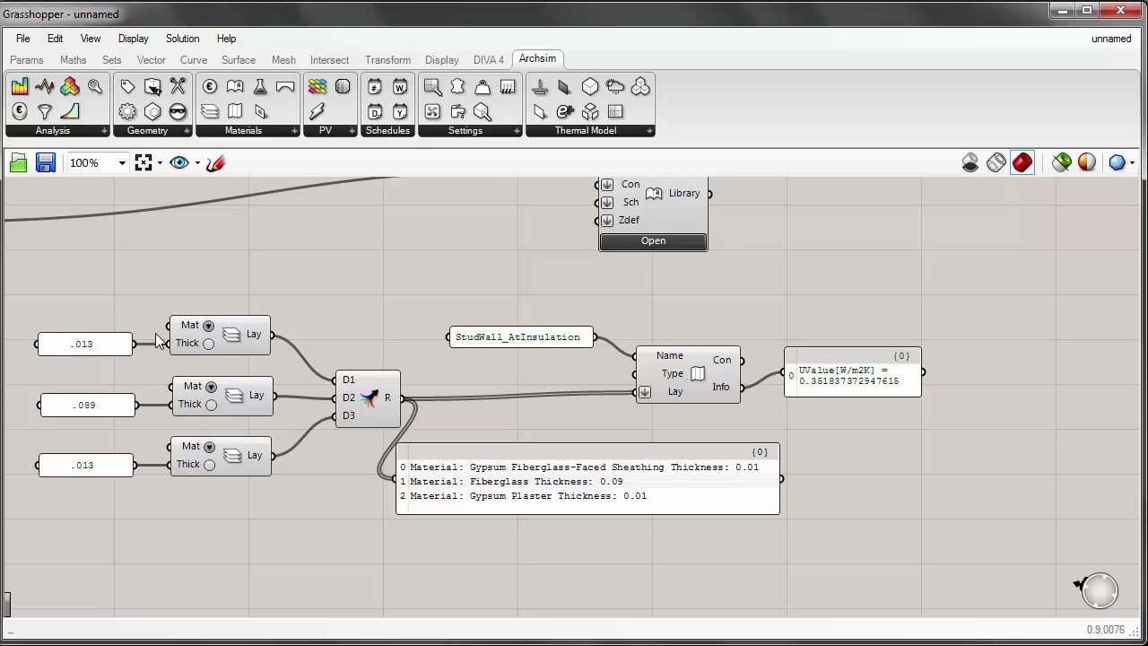
right_drag(114, 303, 198, 344)
drag(133, 319, 408, 608)
click(247, 294)
Step: Place a Thermal Bridge component below the panel showing the construction's Info output
right_drag(225, 307, 665, 371)
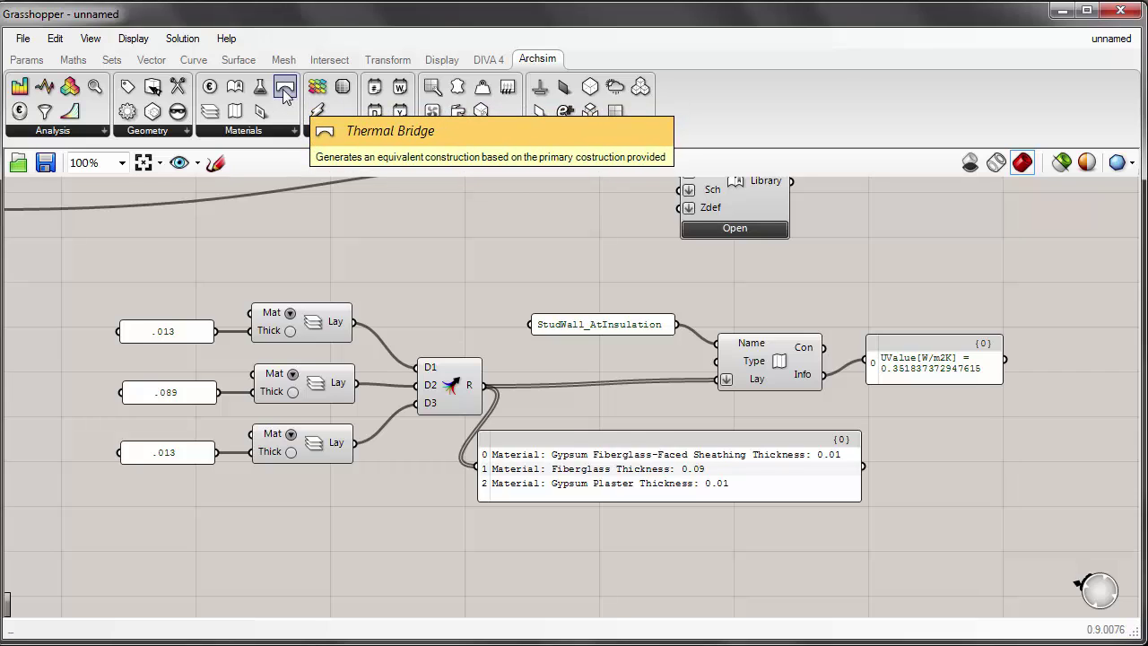
scroll(358, 164, down, 2)
drag(286, 93, 702, 331)
scroll(702, 331, up, 1)
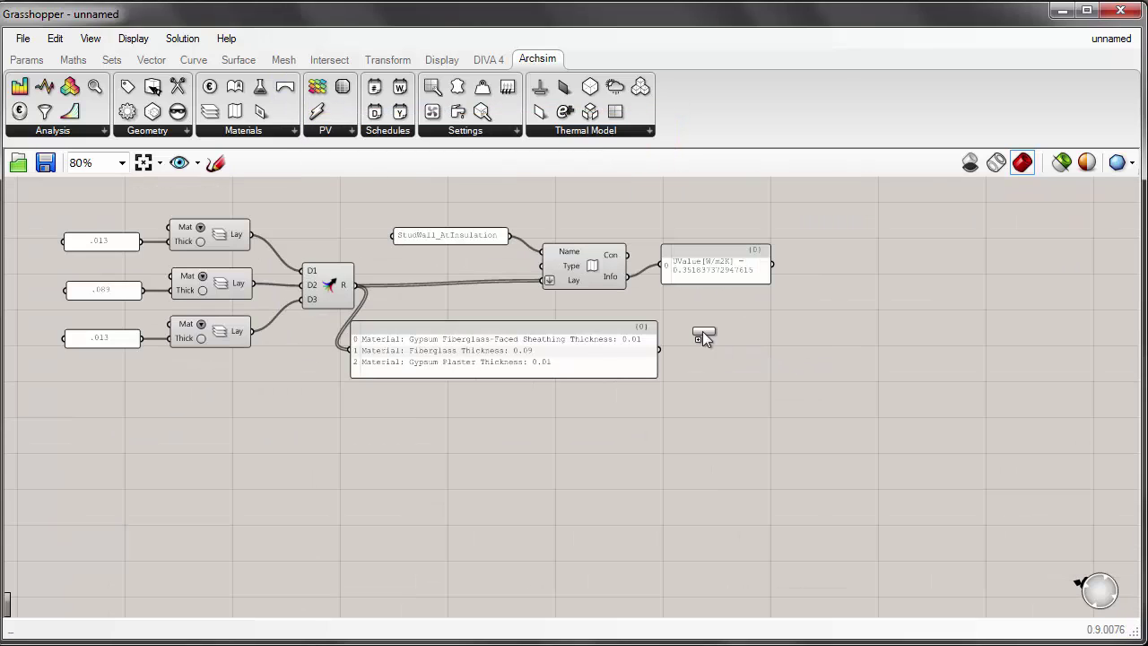
Step: Reposition the Thermal Bridge component to the lower right of the construction and shift the U-value panel slightly right and down
drag(891, 424, 879, 383)
right_drag(794, 329, 776, 382)
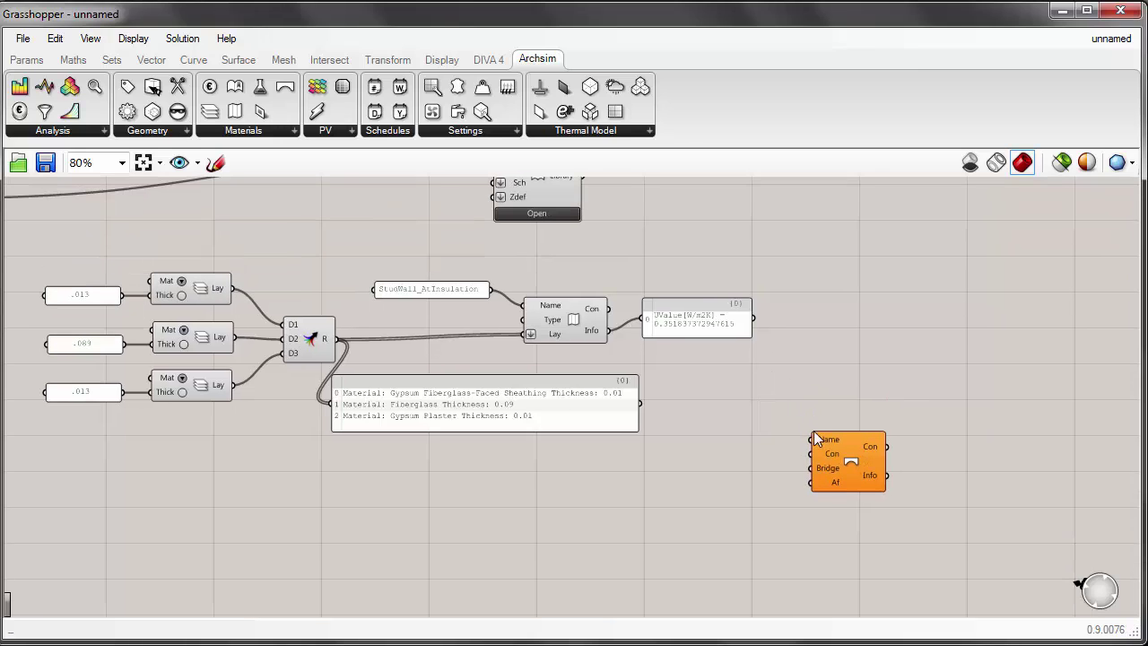
scroll(782, 435, up, 1)
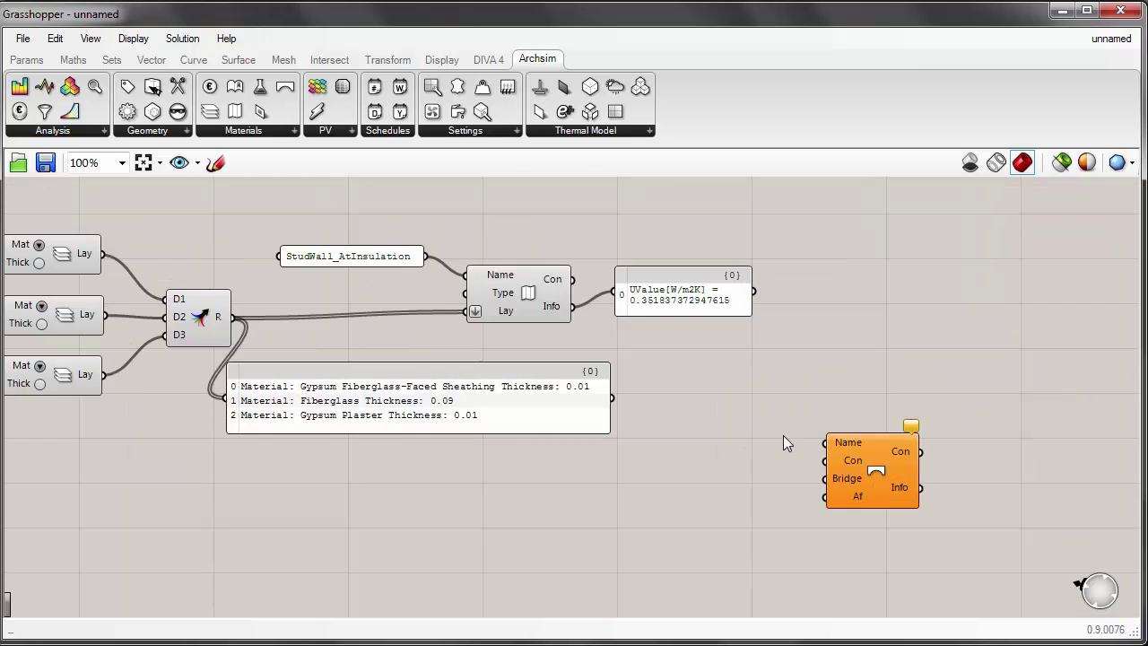
click(667, 303)
drag(668, 302, 671, 311)
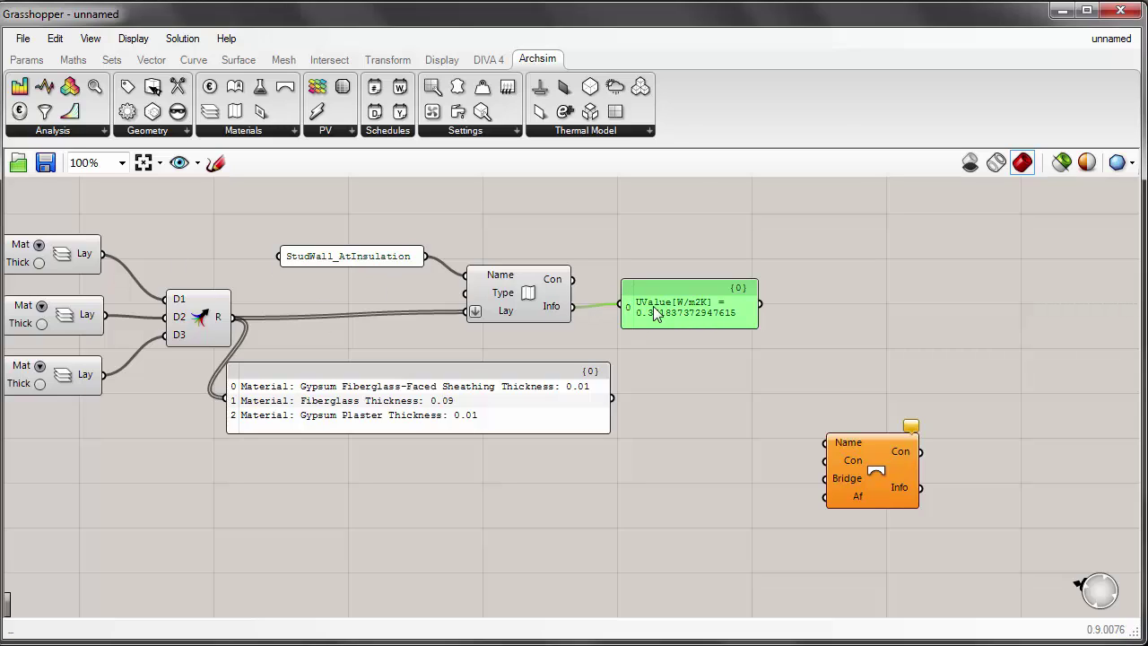
drag(847, 462, 844, 447)
click(794, 421)
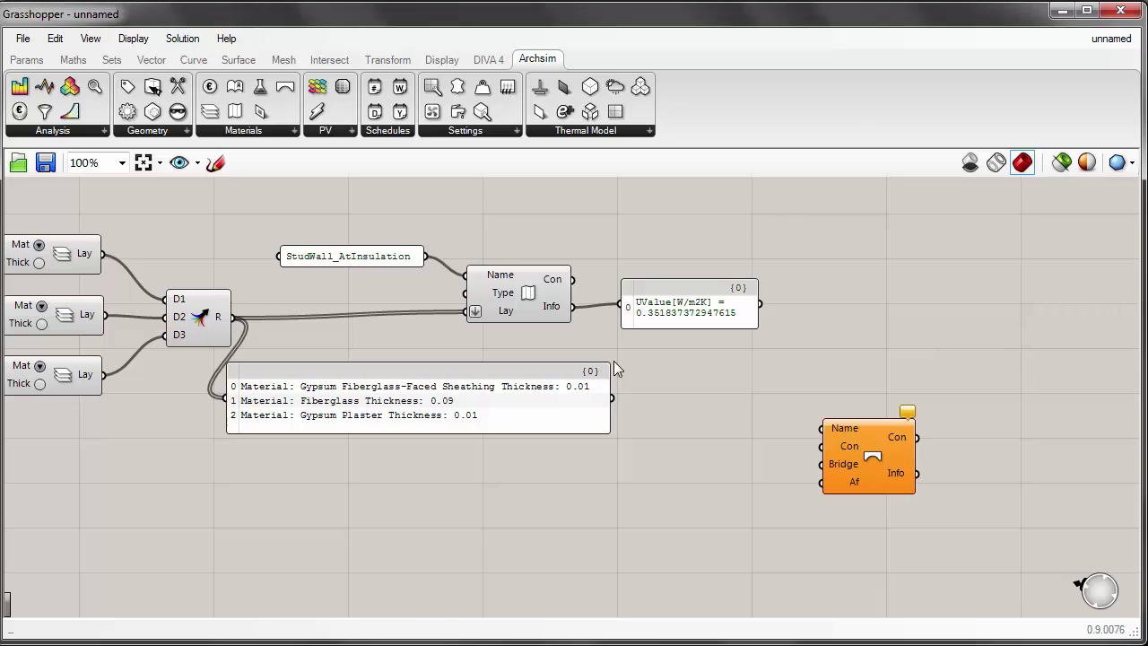
Step: Connect the StudWall_AtInsulation construction's Con output to the Thermal Bridge component's Con input
right_click(337, 260)
mouse_move(851, 448)
drag(568, 282, 827, 446)
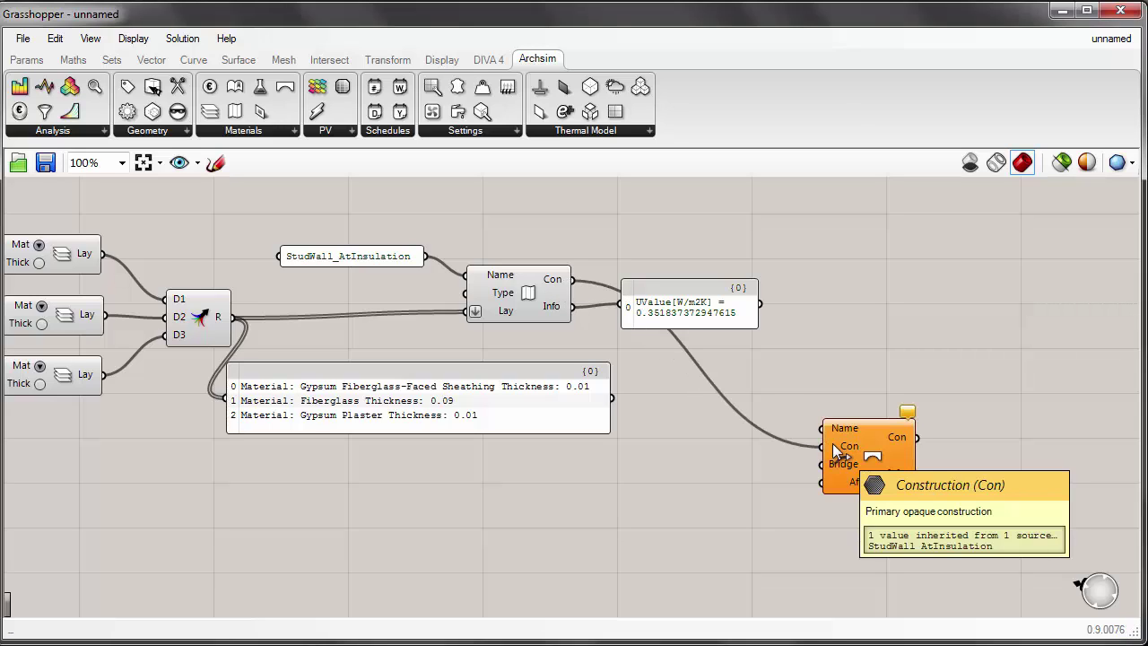
mouse_move(827, 443)
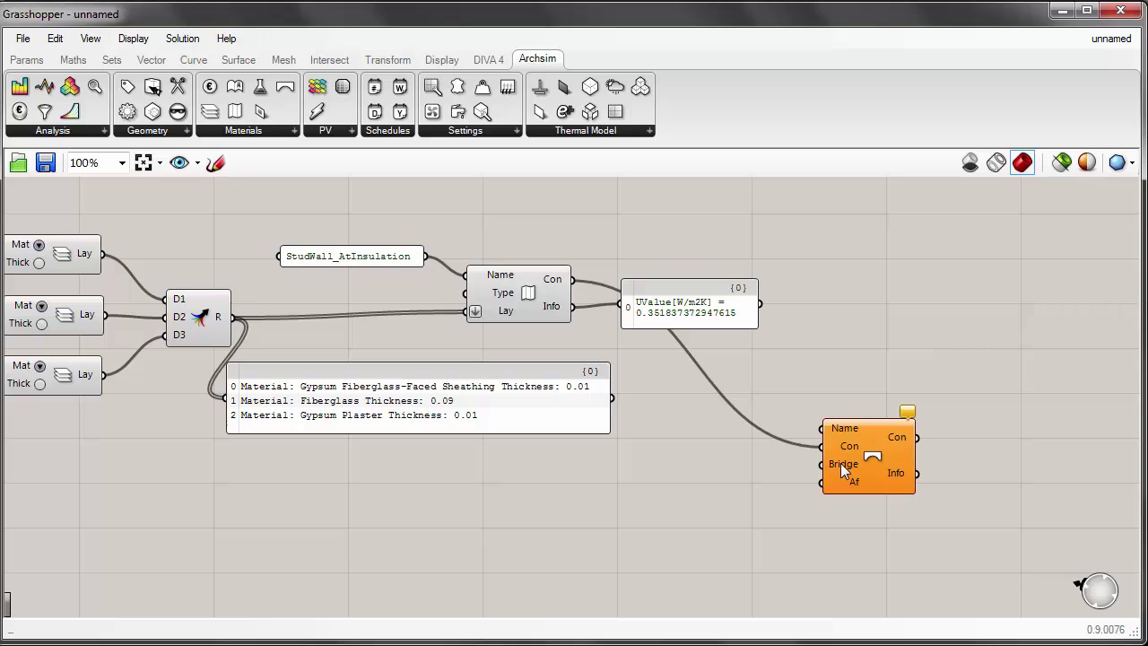
mouse_move(843, 471)
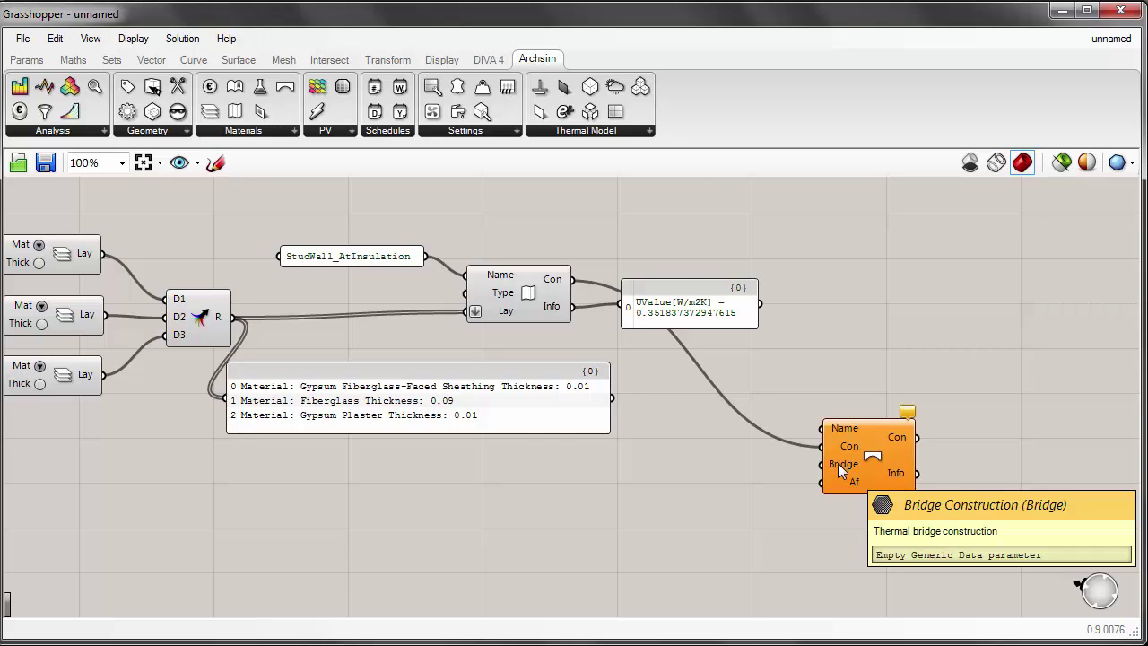
Step: Duplicate the whole StudWall_AtInsulation group, including its thickness, layer, merge, construction and info panels, directly below the original
right_drag(546, 416, 706, 430)
right_drag(136, 242, 251, 256)
drag(76, 212, 1040, 548)
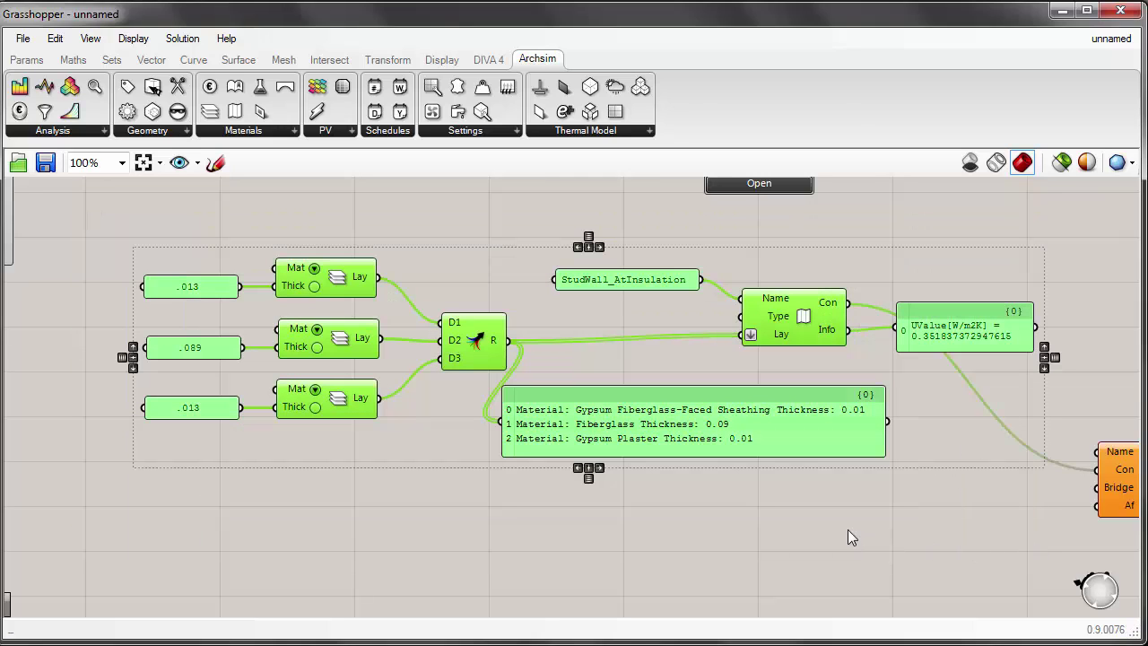
scroll(616, 421, down, 2)
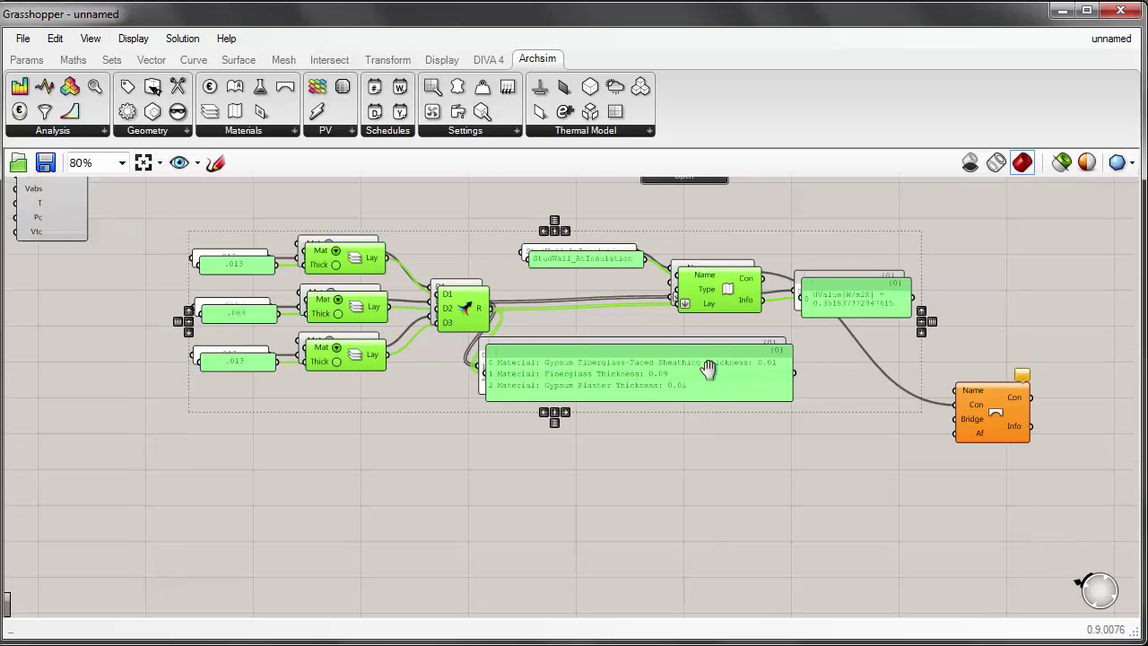
alt+drag(614, 316, 624, 543)
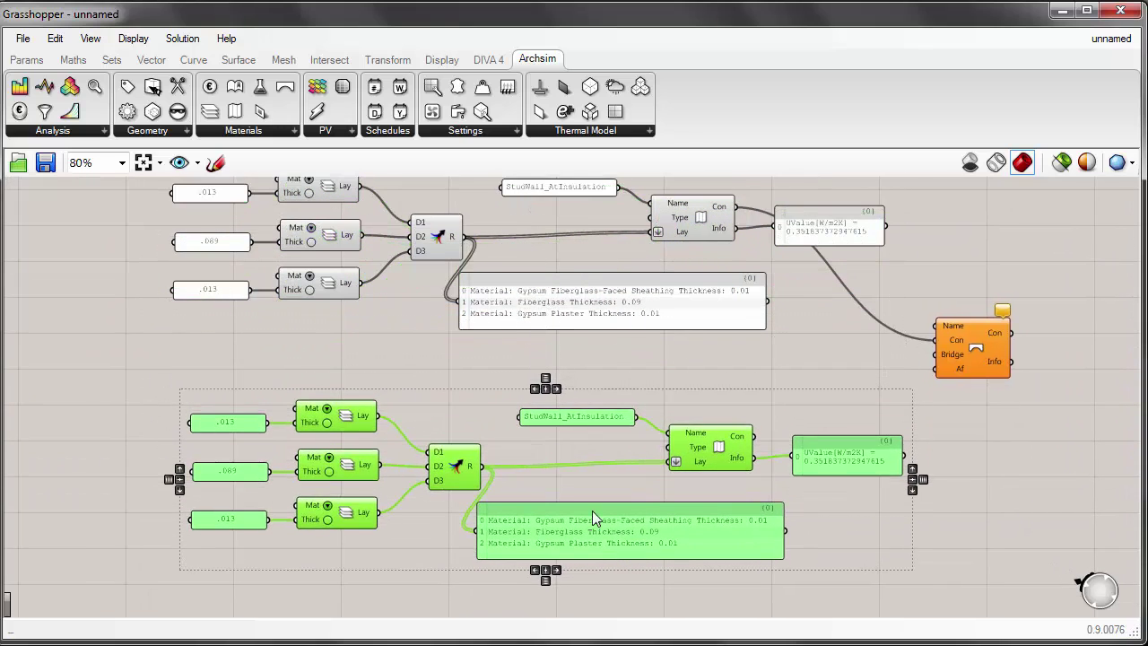
click(446, 390)
Step: Set the material of the duplicated group's middle layer, the .089 one, to Pine wood
scroll(260, 459, up, 1)
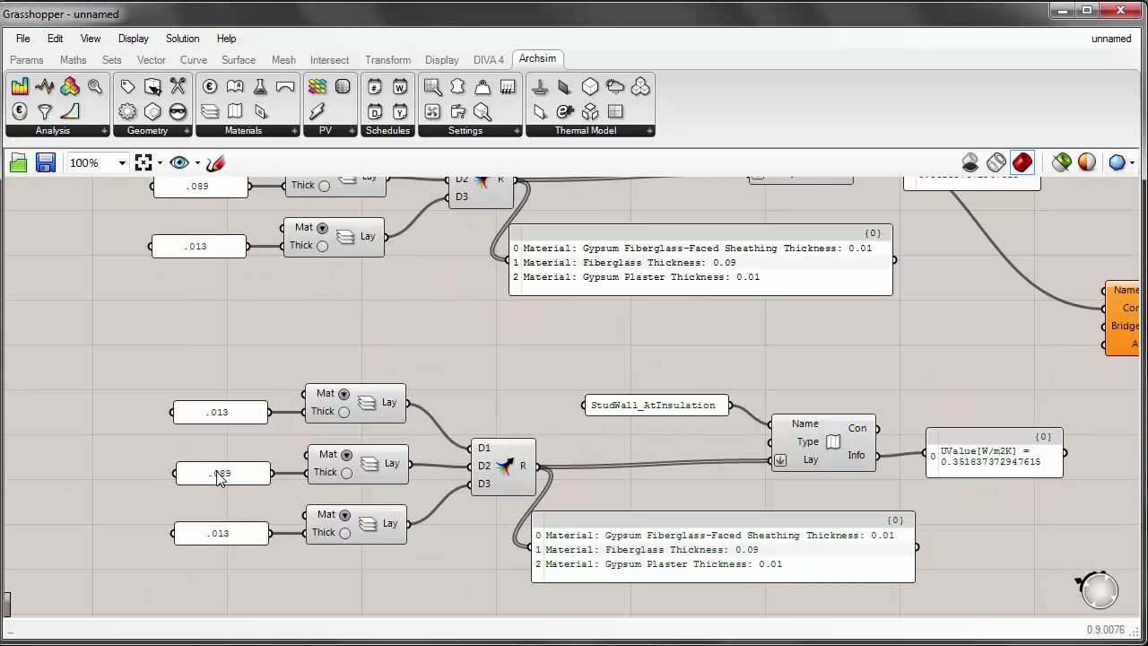
click(237, 475)
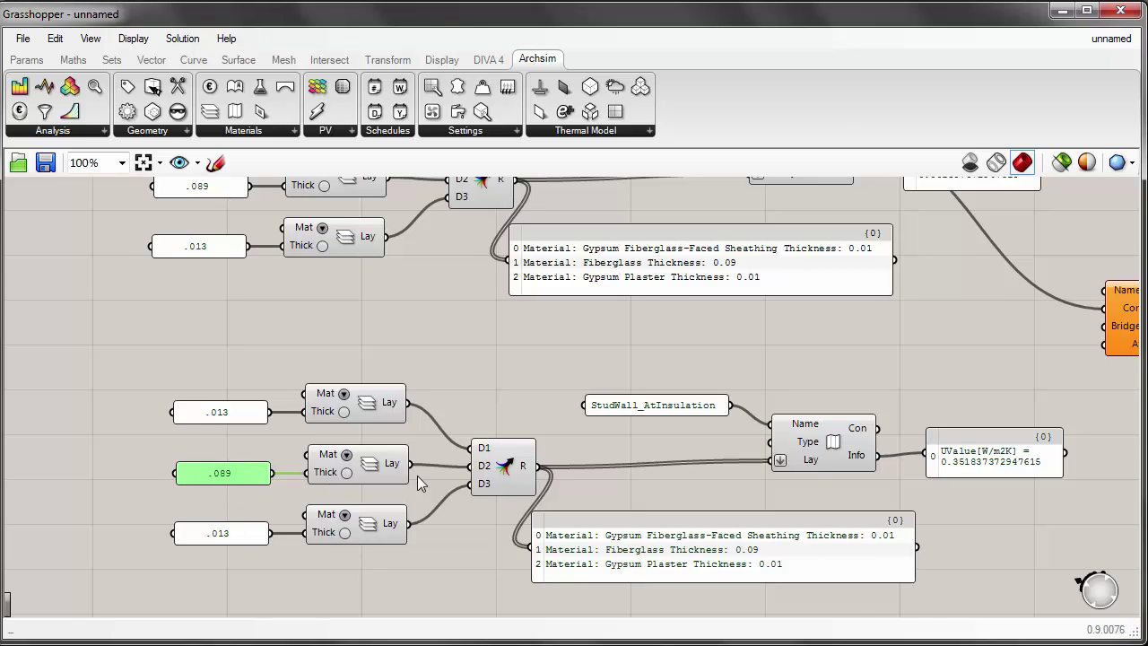
right_drag(393, 457, 347, 480)
click(377, 469)
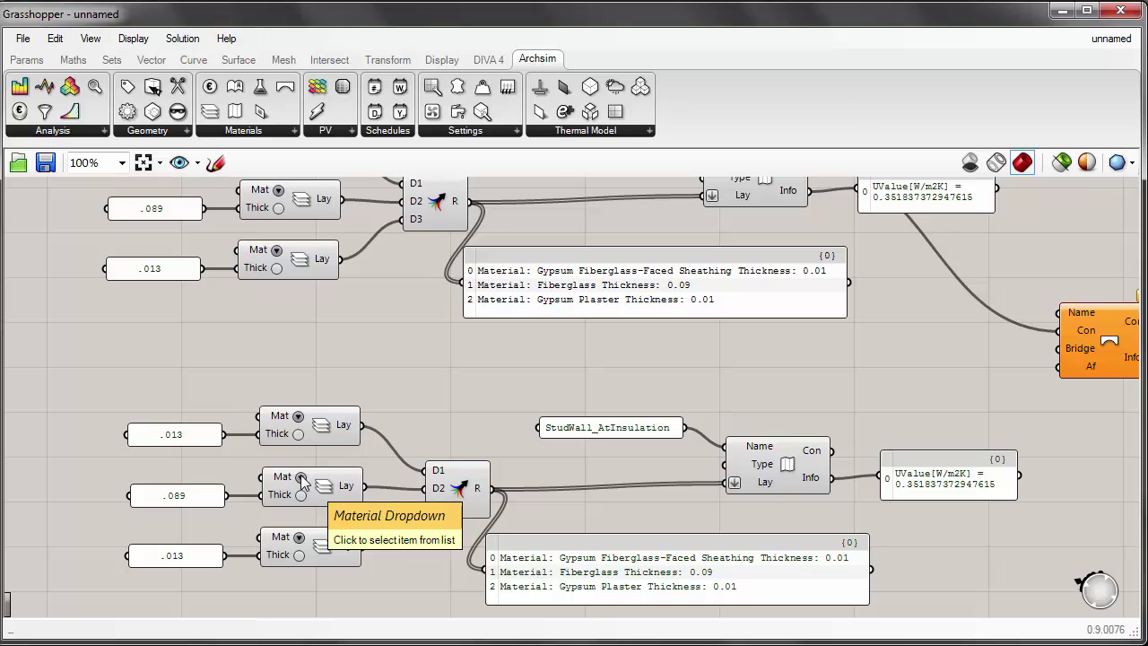
click(300, 478)
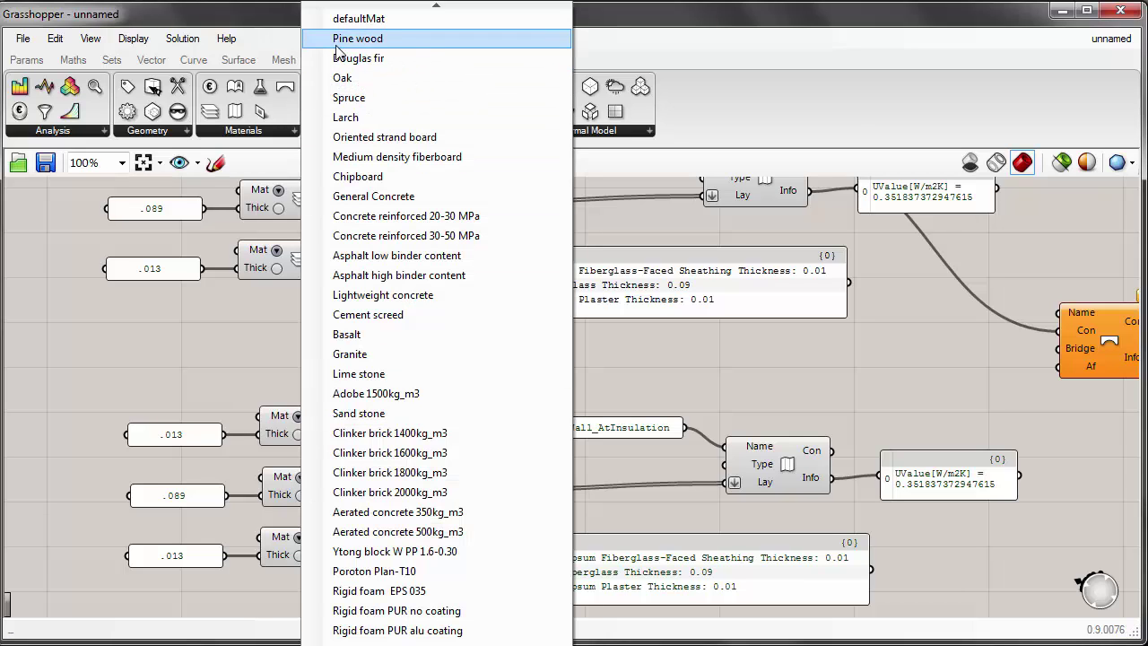
mouse_move(395, 49)
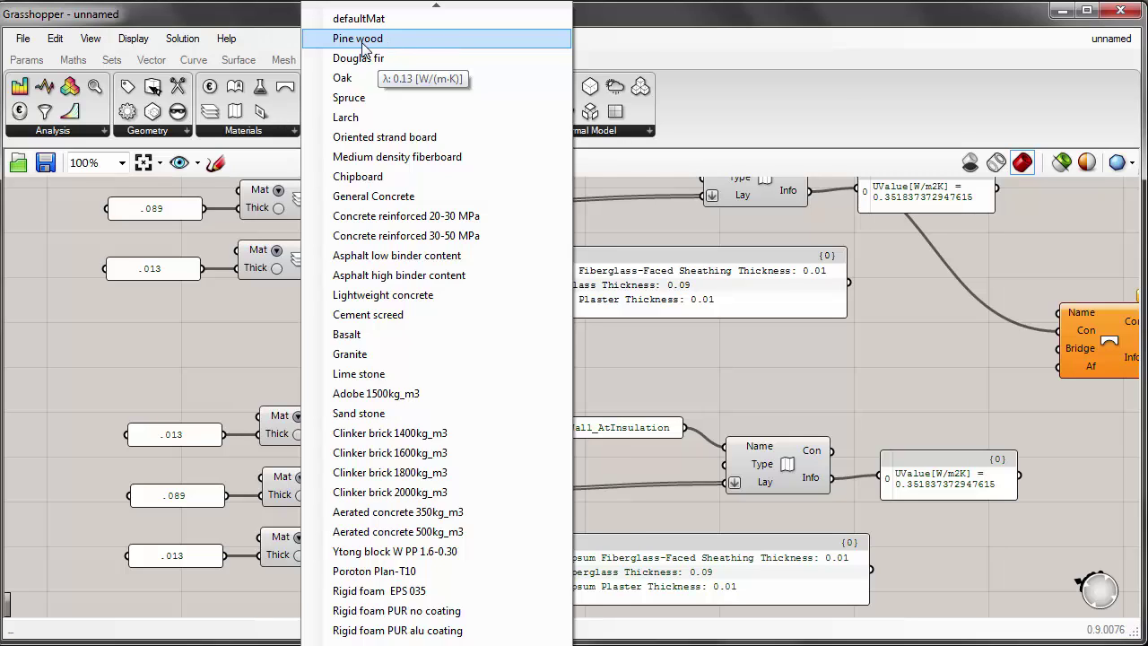
click(364, 39)
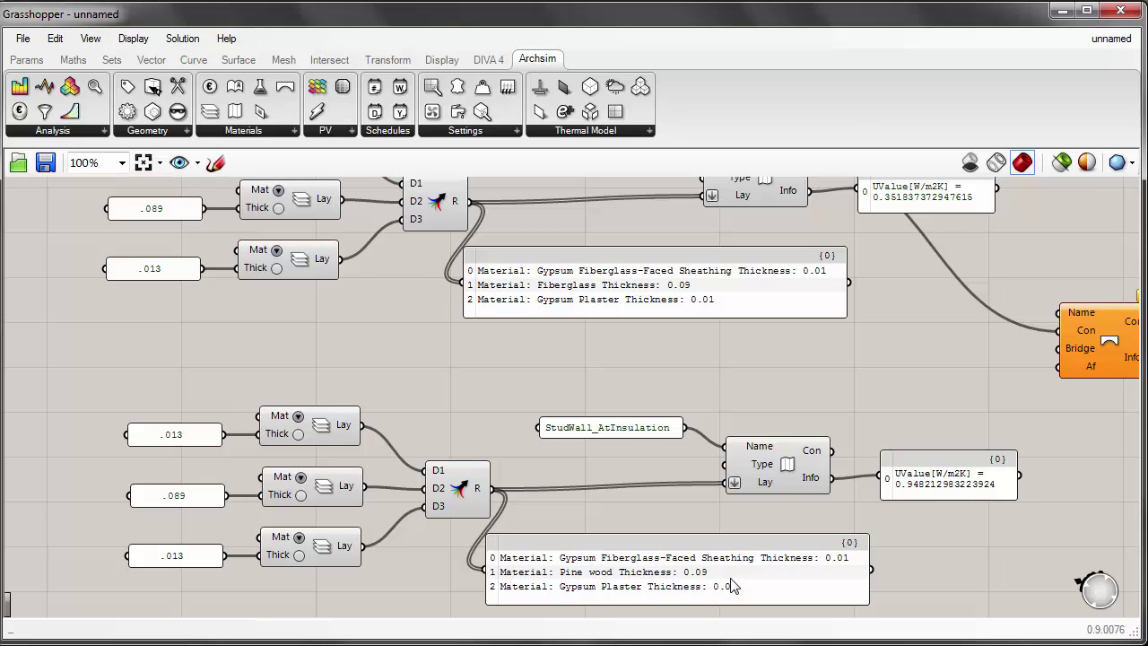
Step: Align the duplicated U-value panel beneath the original one and connect the duplicated construction's Con output to the Thermal Bridge's Bridge input
drag(736, 518, 713, 522)
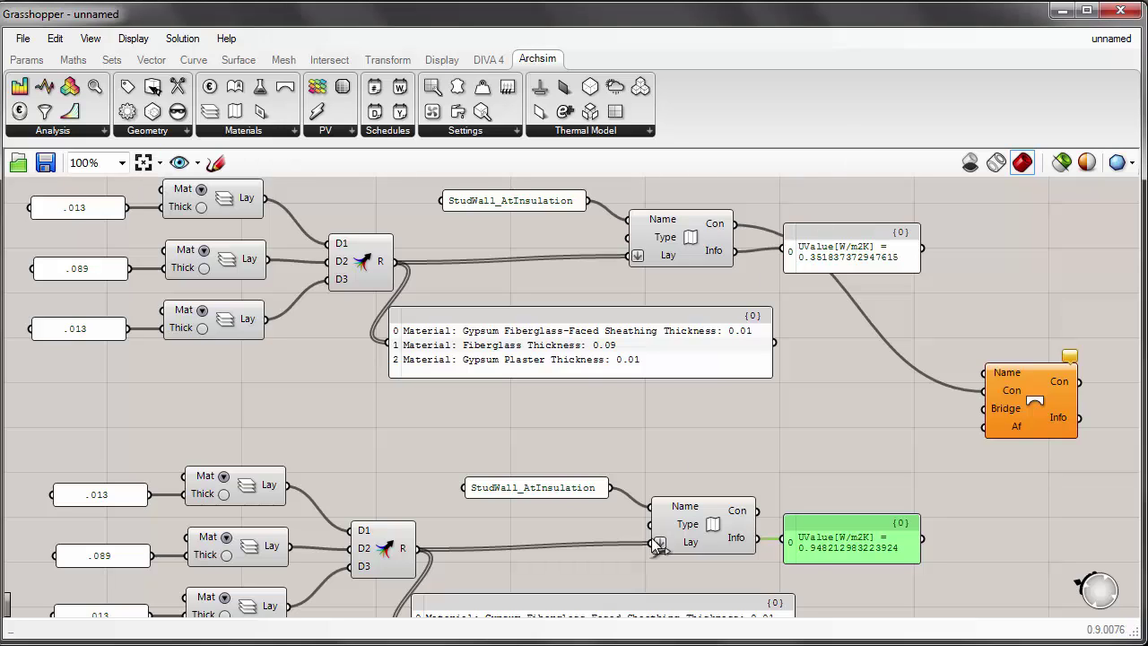
right_drag(854, 554, 801, 536)
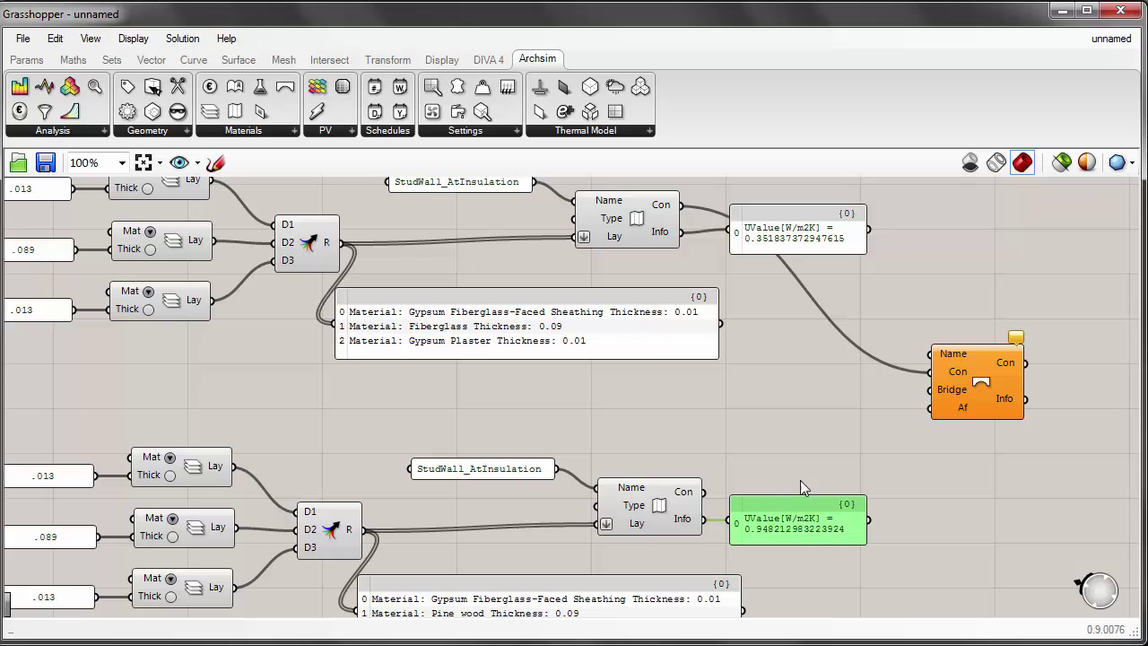
right_drag(811, 462, 739, 492)
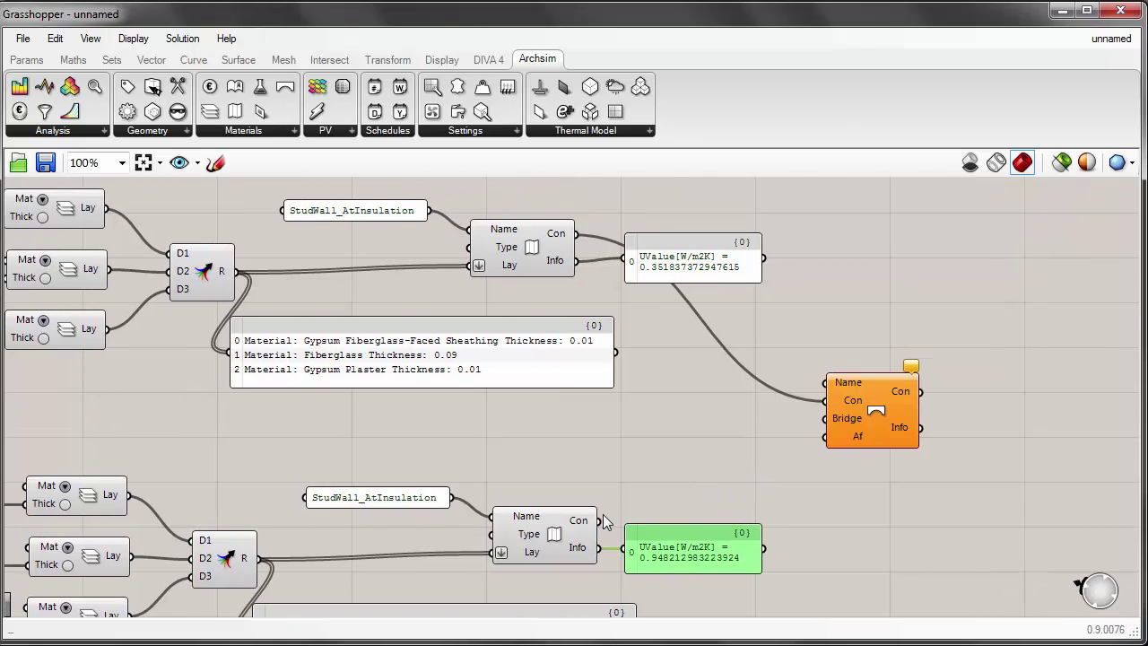
drag(602, 505, 871, 438)
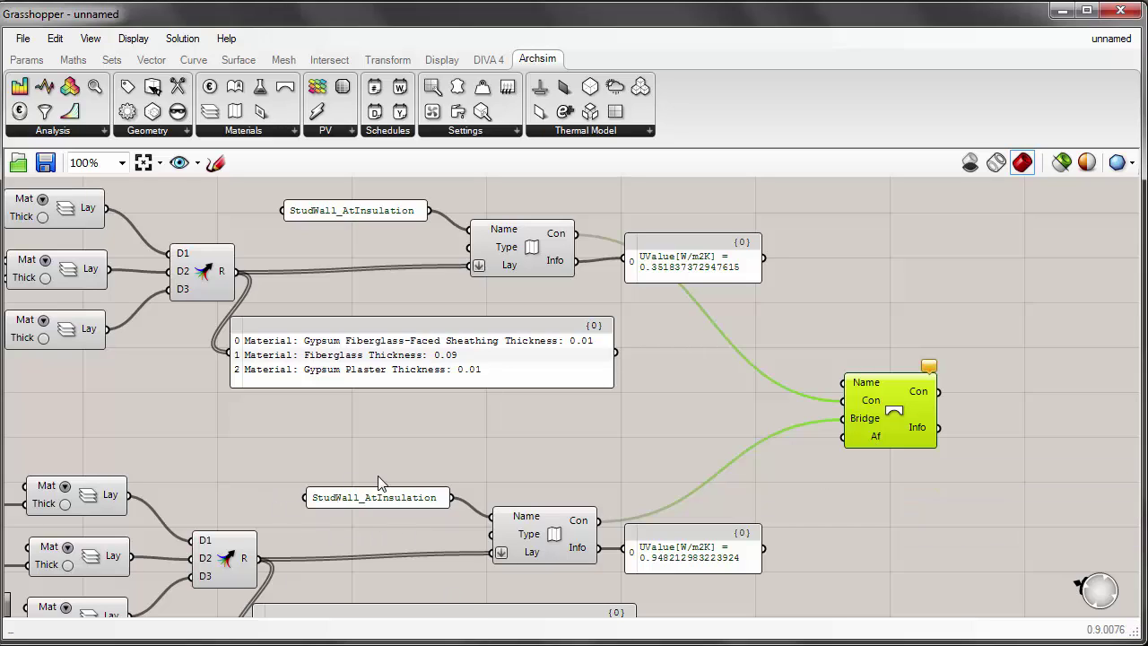
Step: Change the duplicated construction's name panel to StudWall_AtWoodStud
right_drag(314, 483, 327, 480)
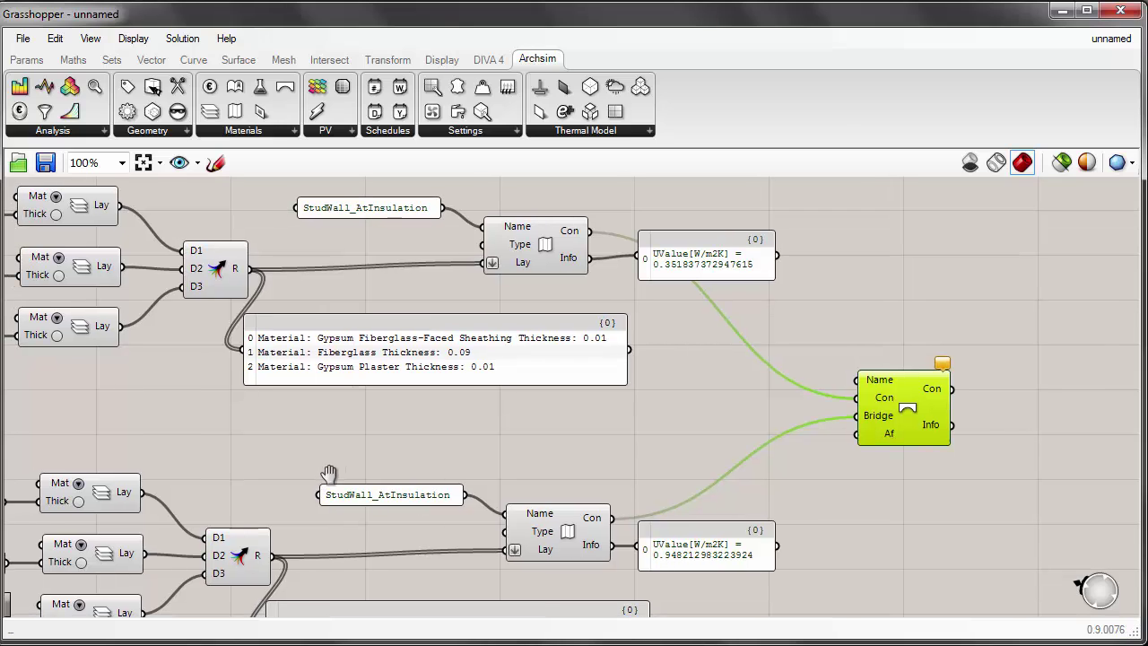
double_click(376, 489)
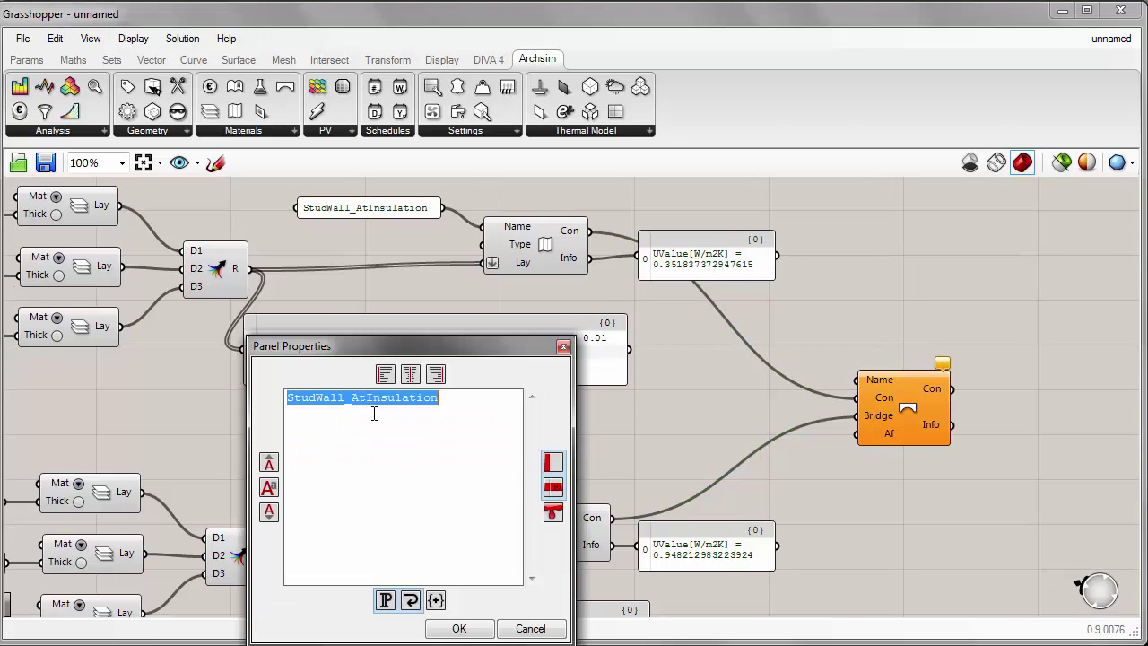
drag(362, 398, 502, 397)
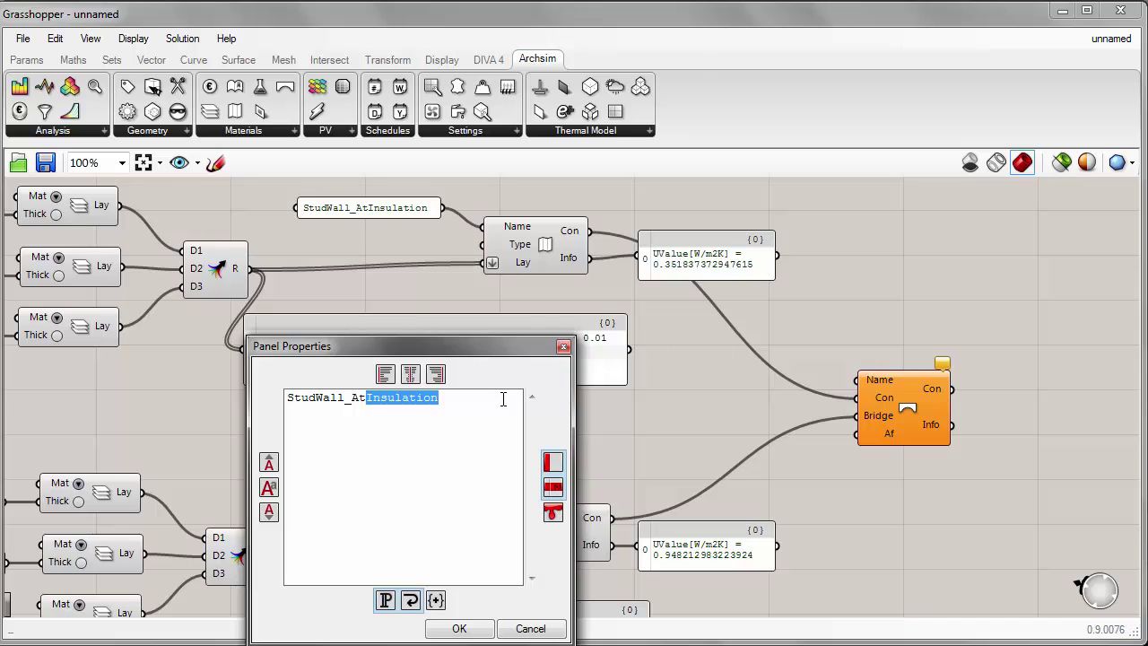
text(Stud)
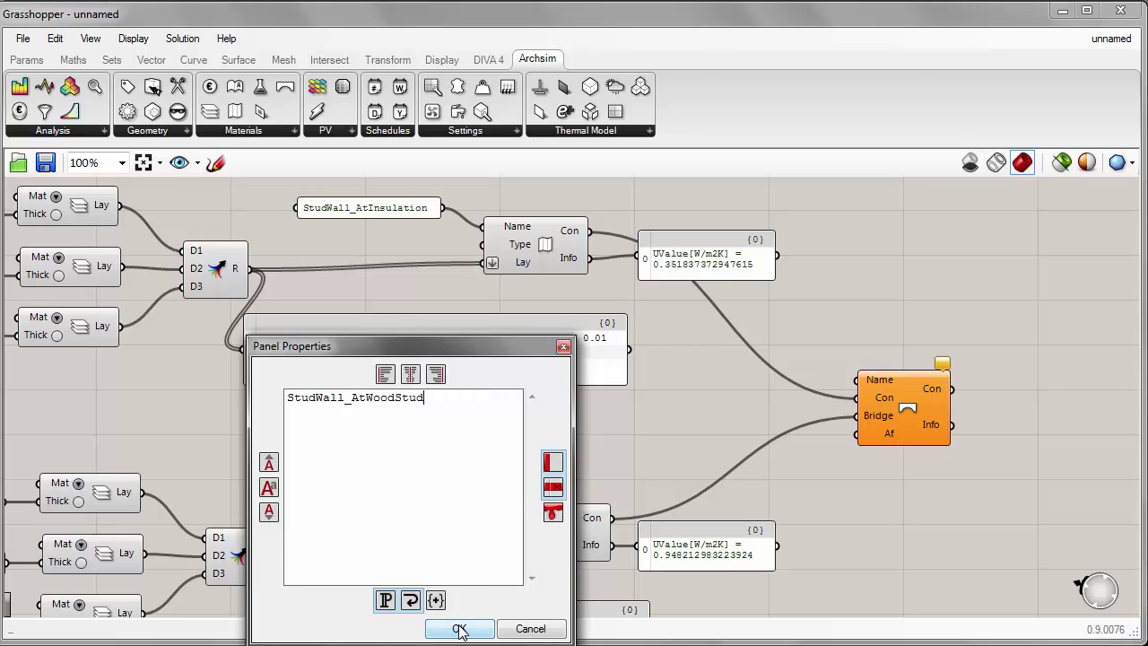
click(458, 628)
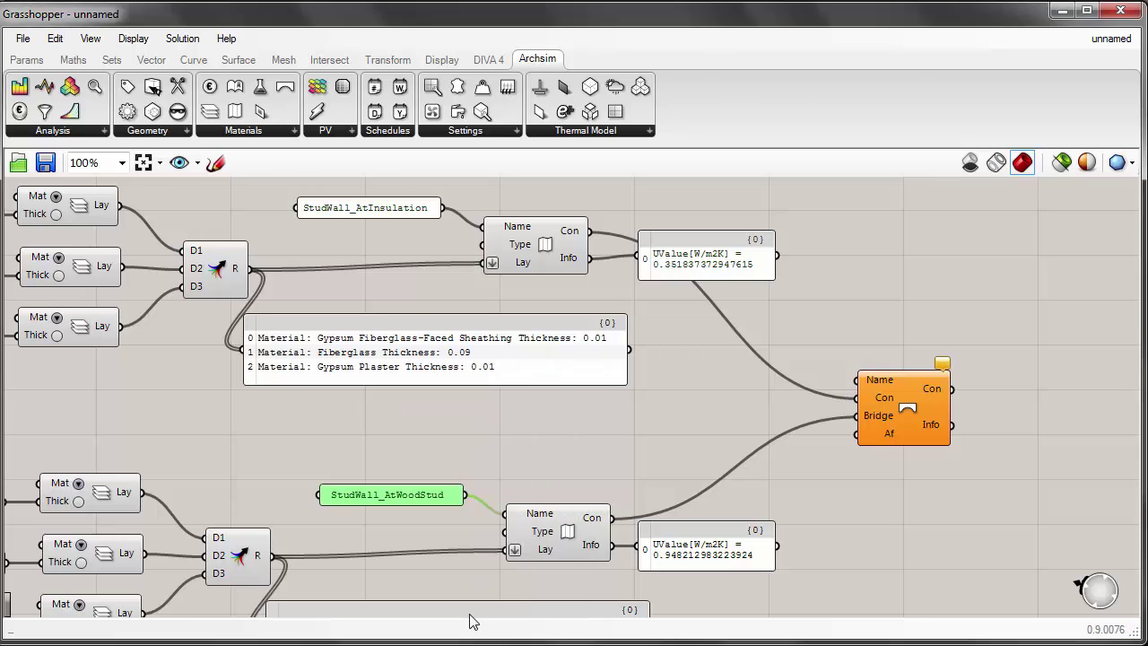
click(341, 513)
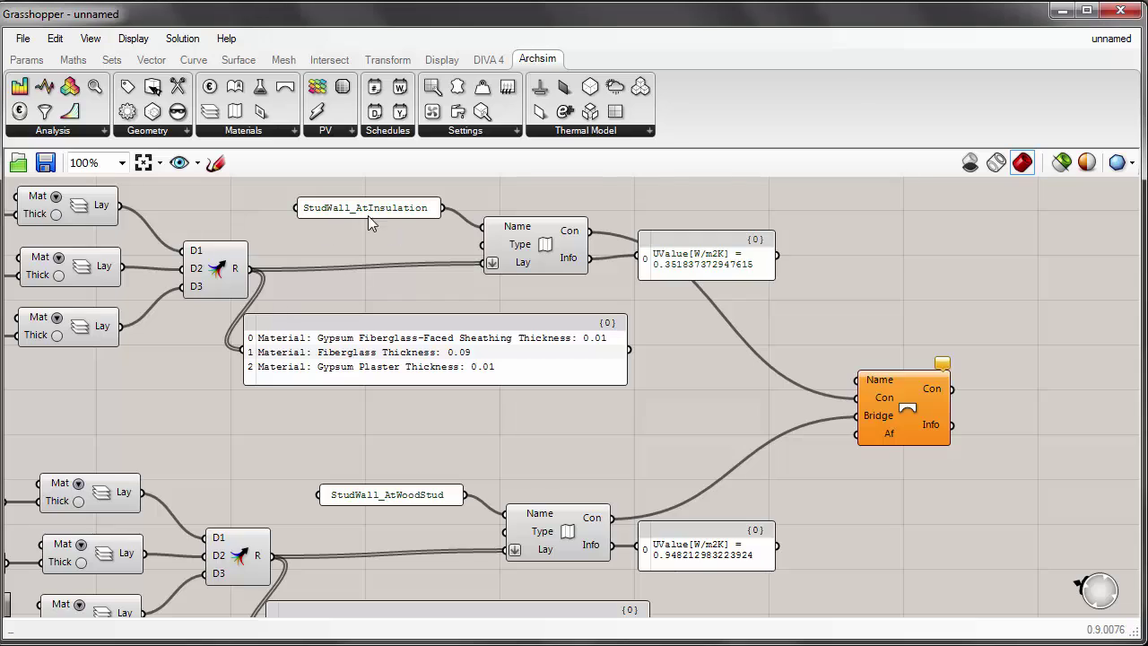
Step: Add a compact panel containing 0.2 beside the Thermal Bridge component and connect it to the Af input
double_click(715, 433)
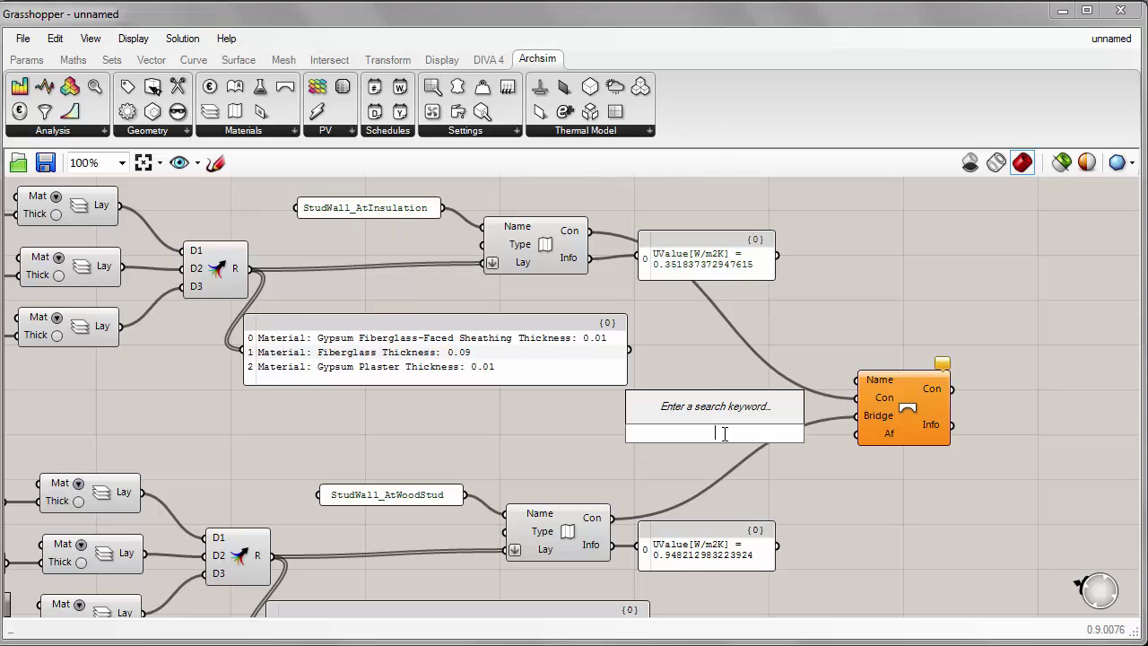
text(")
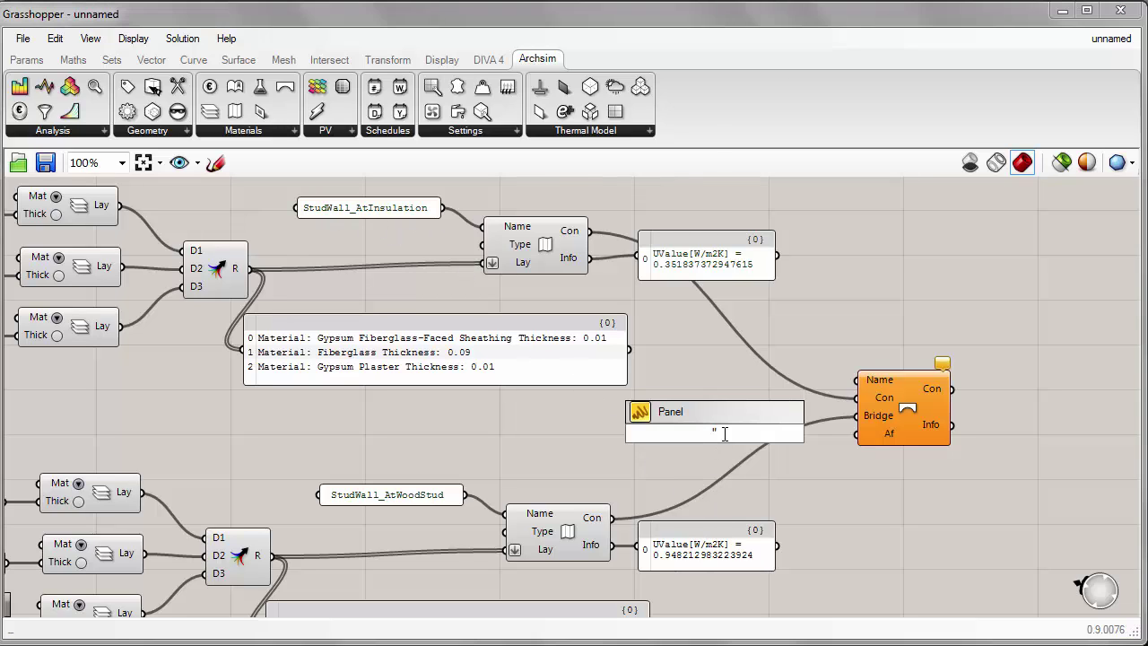
text(0.2)
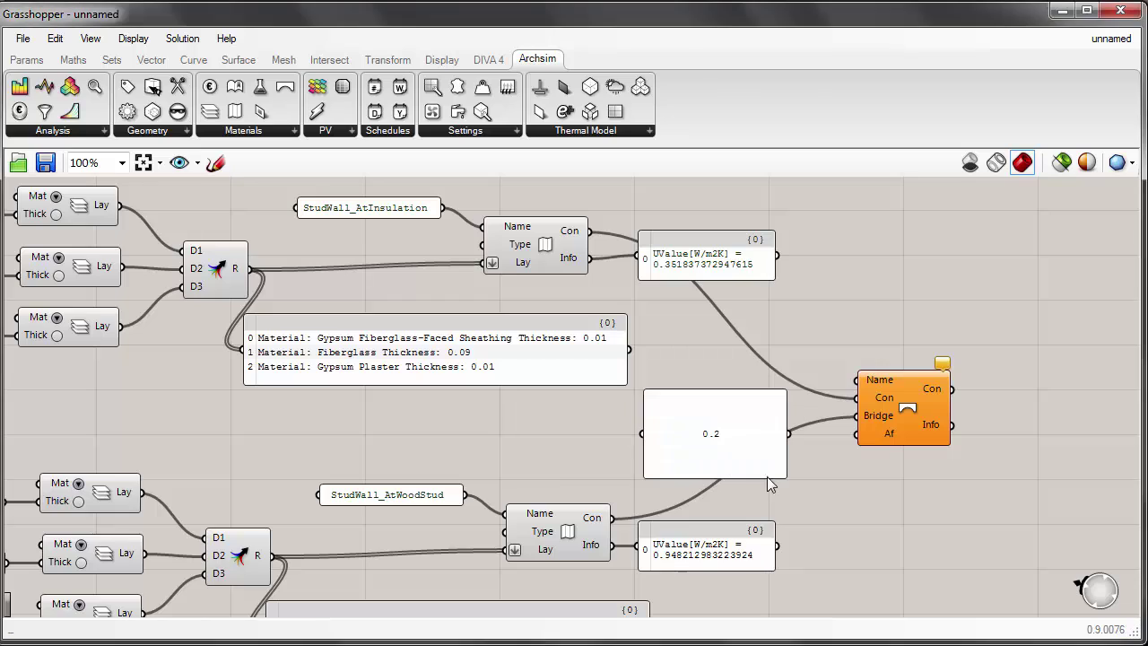
key(Return)
drag(757, 475, 756, 424)
drag(833, 440, 857, 434)
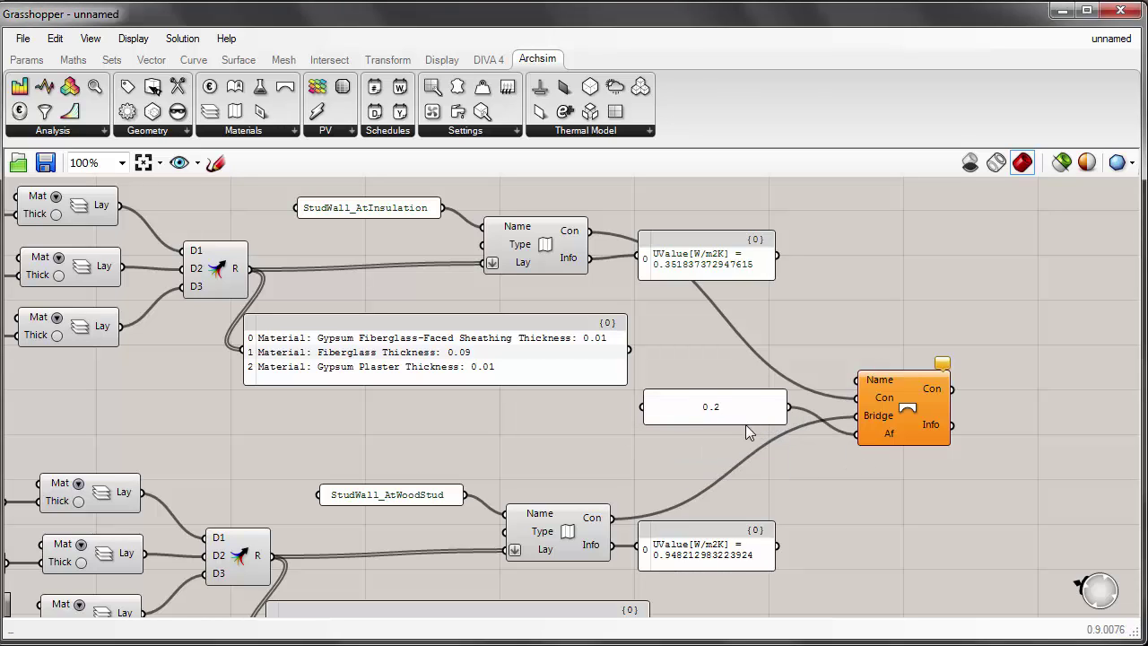
drag(748, 415, 748, 449)
click(801, 484)
right_drag(866, 483, 754, 488)
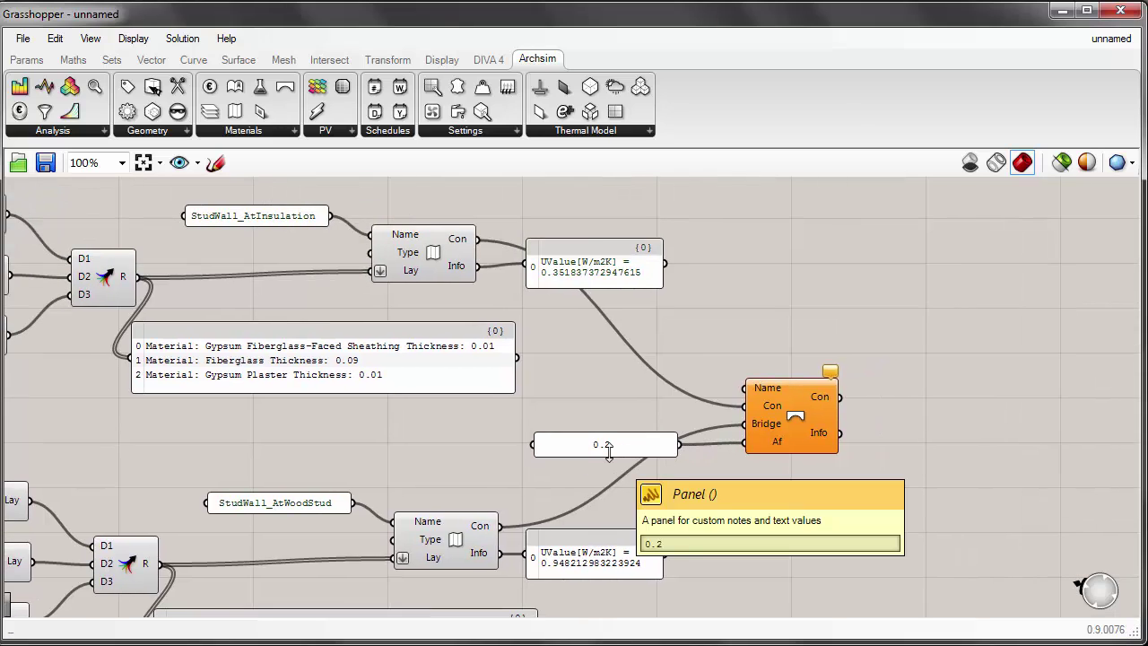
Step: Duplicate the 0.2 panel above the original beside the Thermal Bridge and narrow the original panel
click(609, 445)
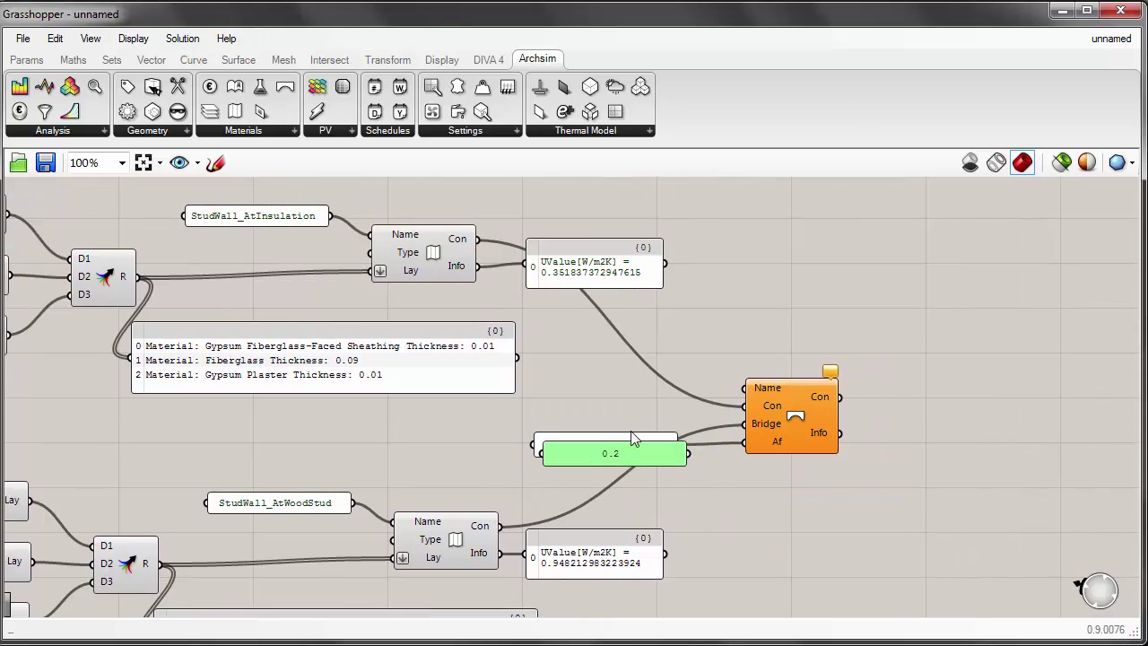
alt+drag(608, 445, 629, 389)
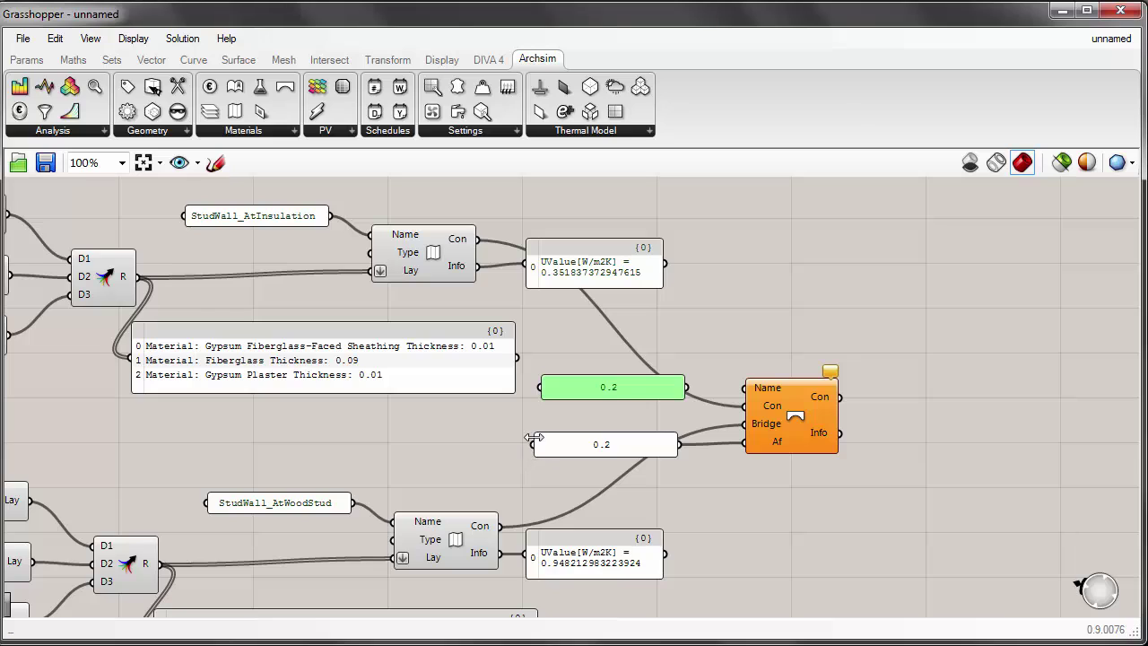
drag(534, 444, 591, 444)
drag(619, 399, 639, 395)
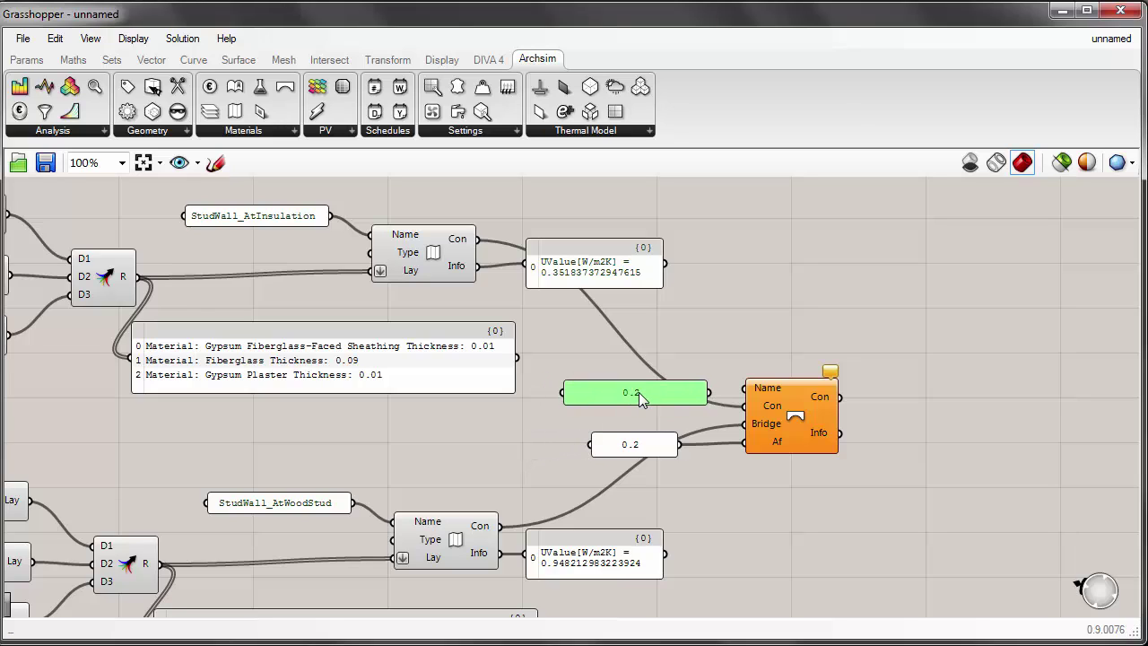
Step: Change the duplicated panel's text to StudWall_WithThermalBridge and connect it to the Thermal Bridge's Name input
double_click(625, 397)
text(StudWall_WithThermalBridge)
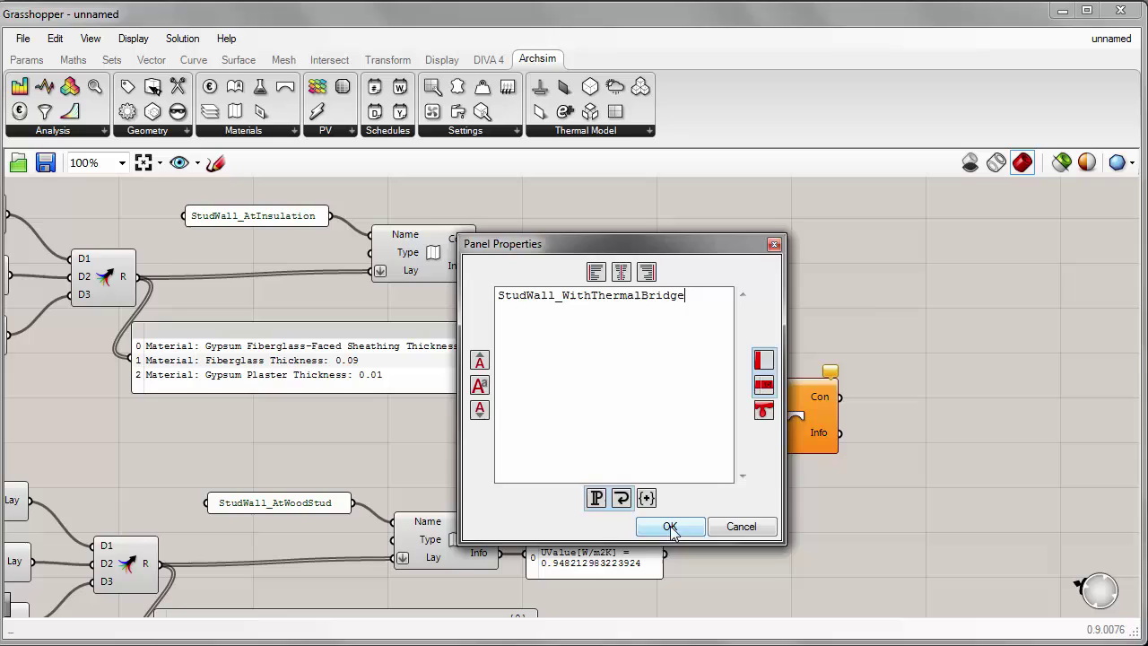
click(670, 528)
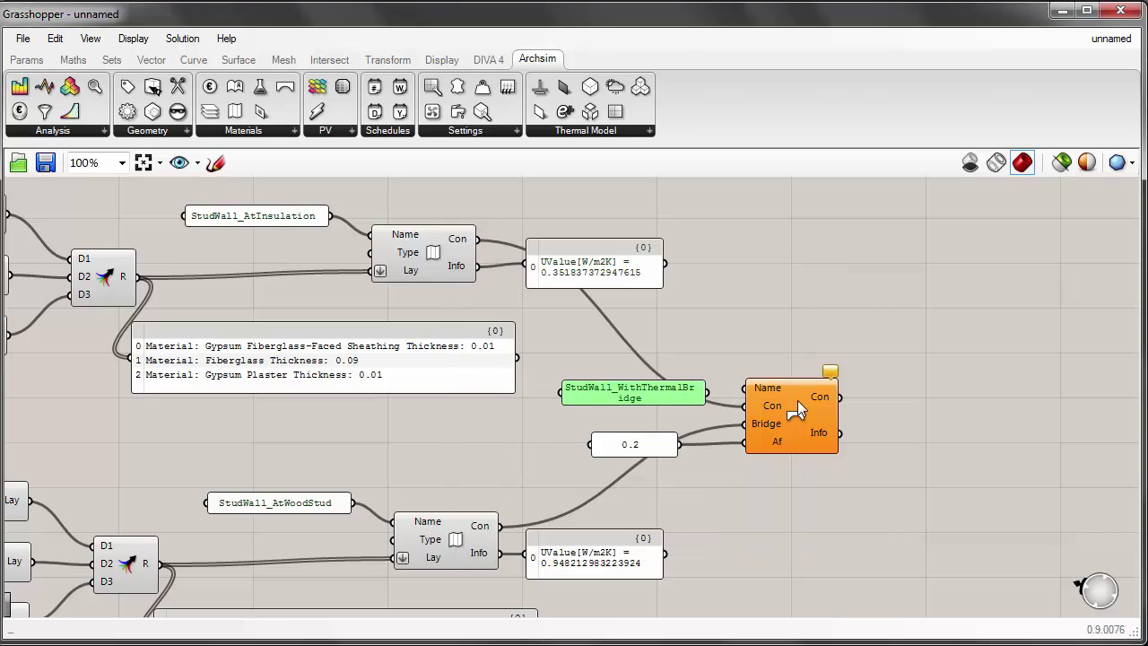
drag(700, 392, 815, 384)
click(869, 316)
Step: Duplicate the insulation construction's U-value panel beside the Thermal Bridge and connect the Thermal Bridge's Info output to it
right_drag(869, 316, 695, 349)
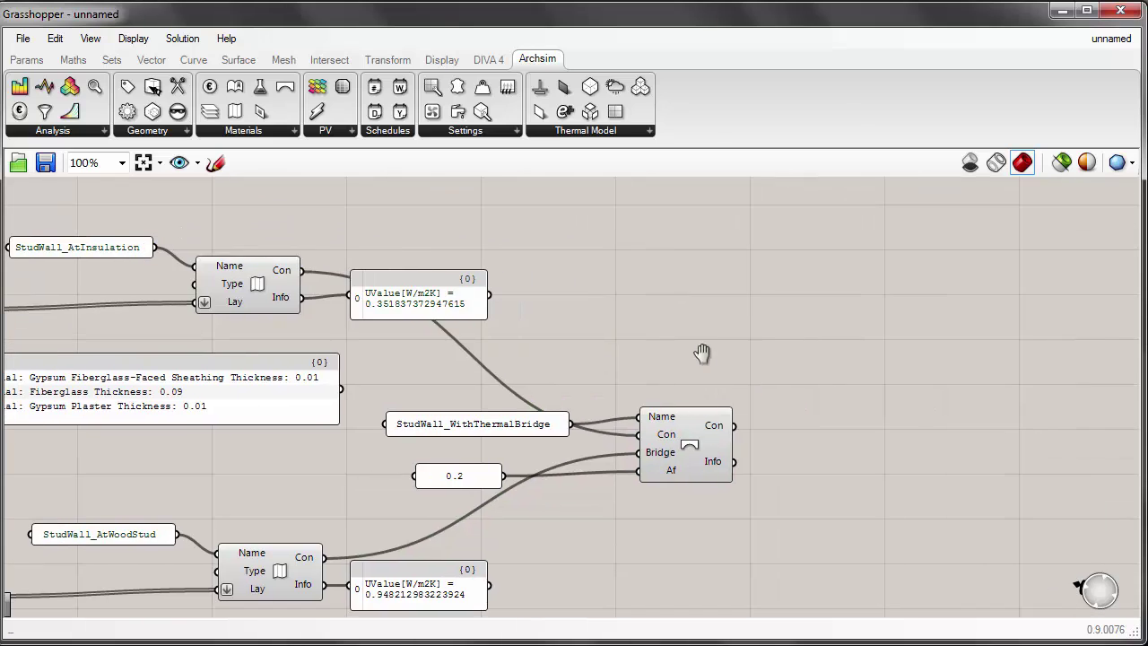
click(397, 302)
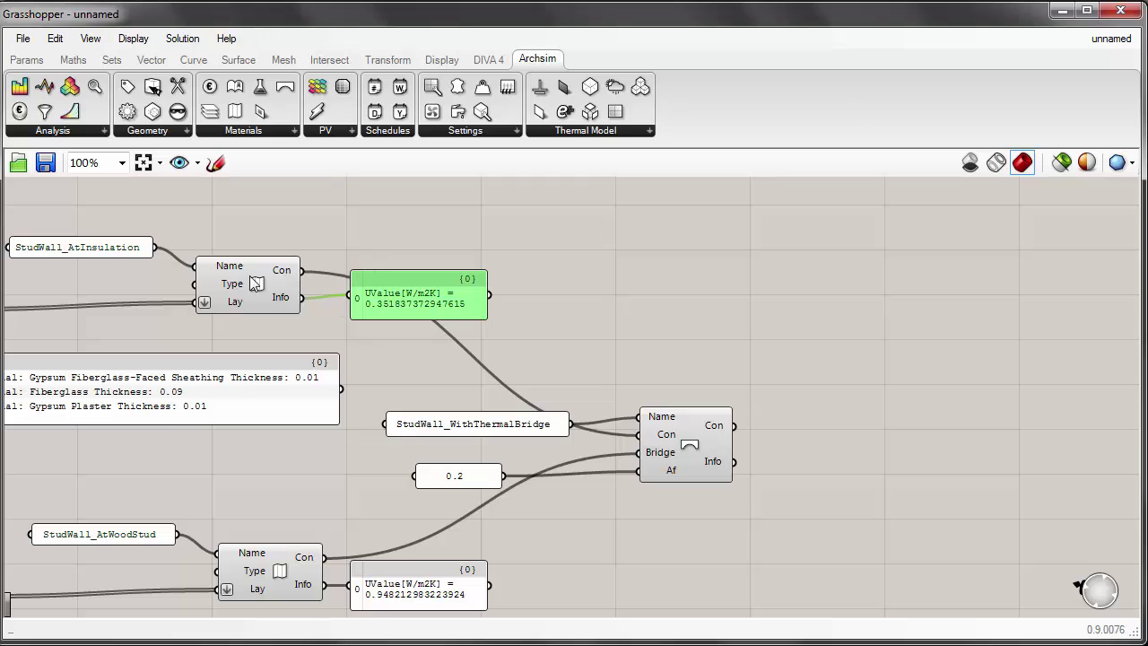
alt+drag(422, 296, 829, 462)
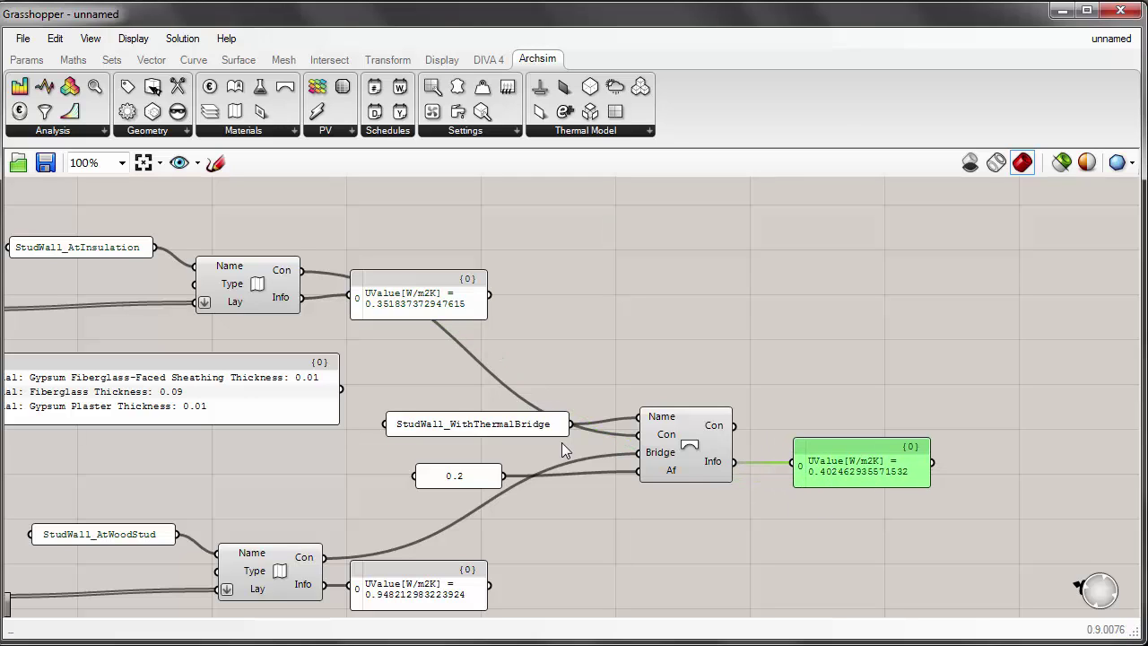
Step: Group the Thermal Bridge with its name, 0.2 and U-value panels, and reposition the group and its U-value panel slightly
drag(350, 373, 1074, 514)
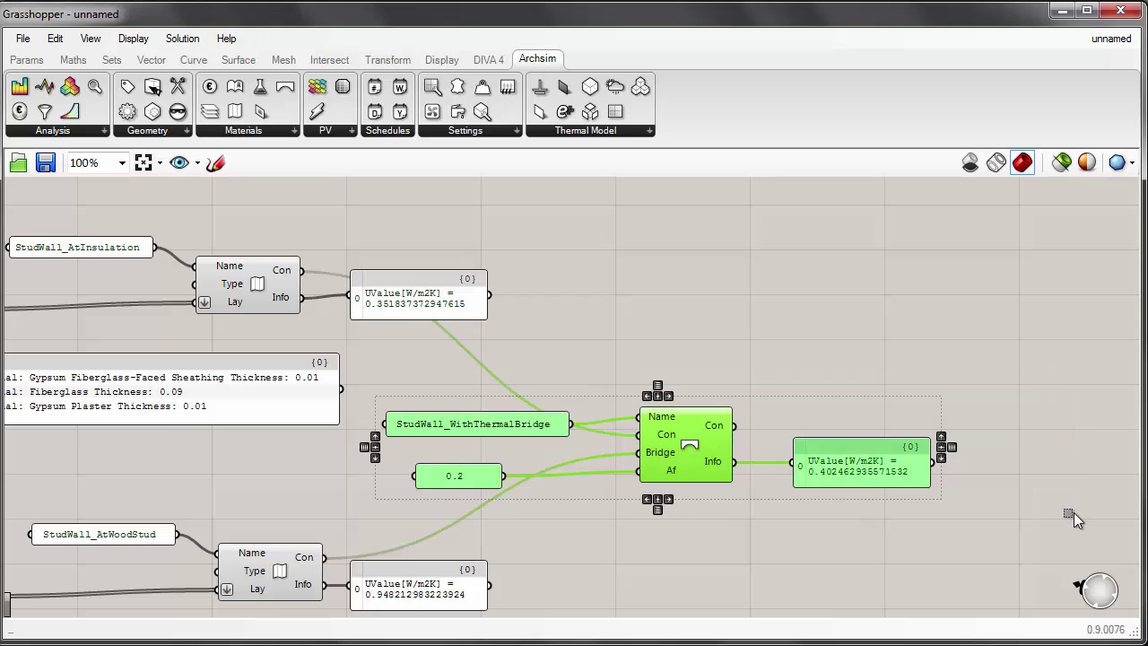
key(ctrl+g)
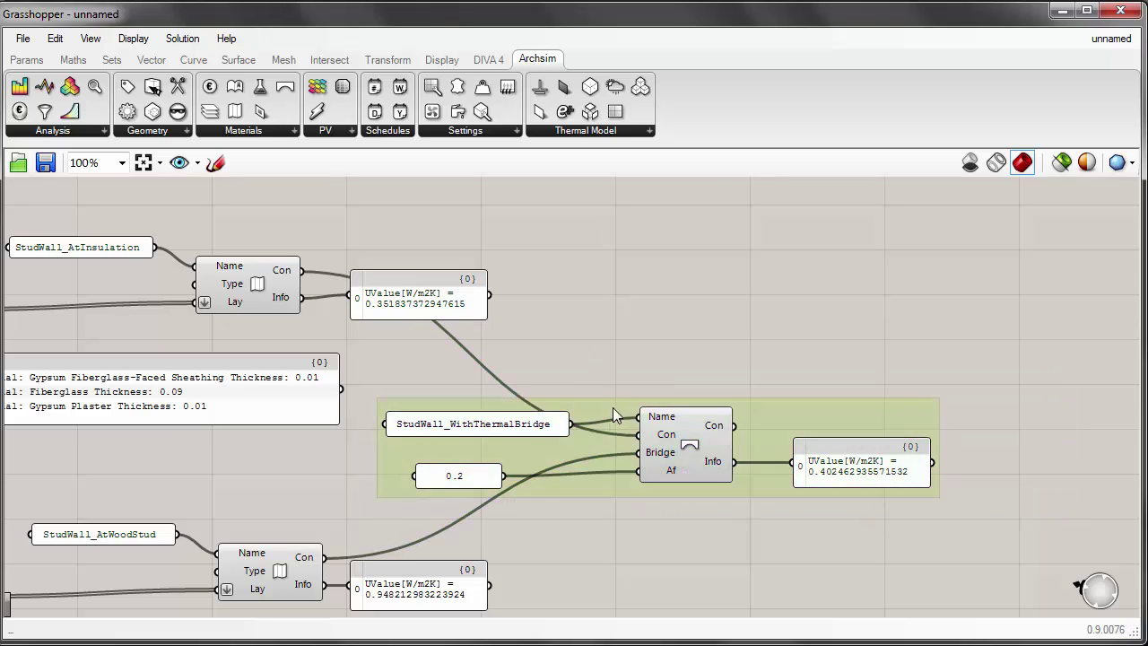
drag(612, 407, 646, 391)
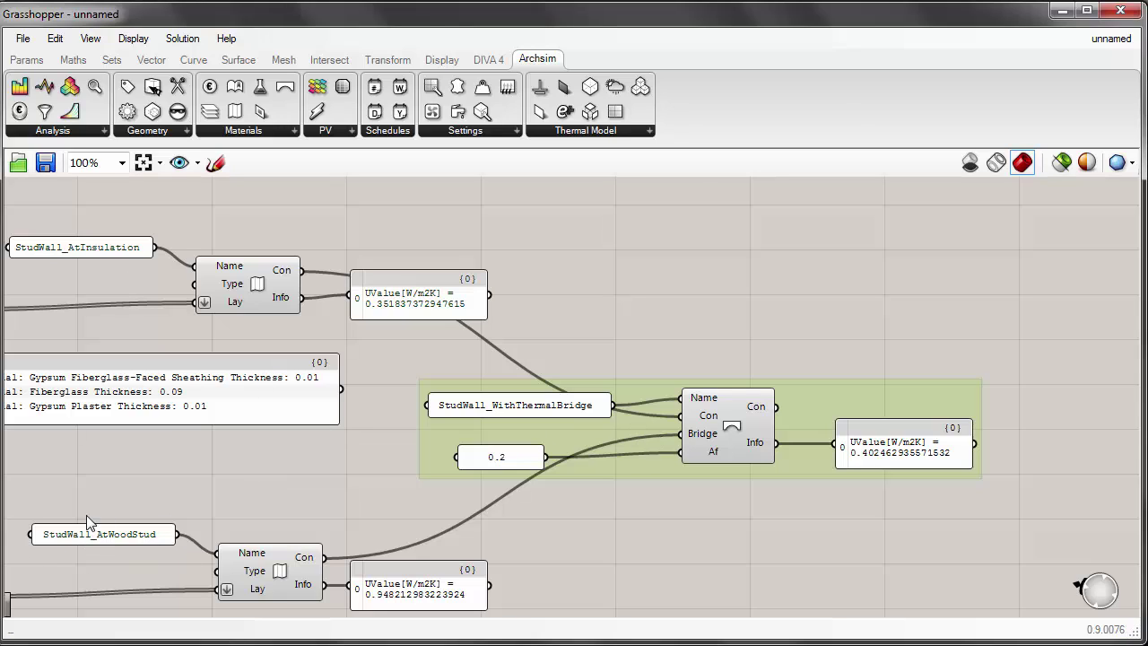
drag(959, 452, 949, 444)
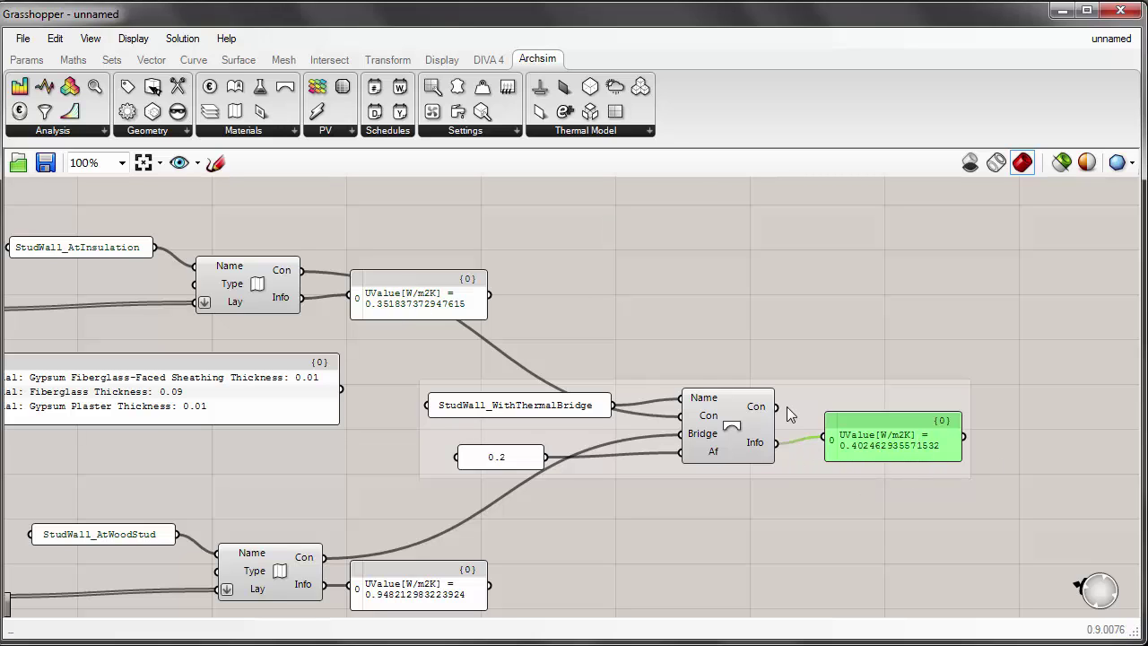
click(870, 311)
Step: Move the Library component to the empty canvas area above and beyond the Thermal Bridge group
scroll(855, 314, down, 3)
right_drag(889, 279, 860, 398)
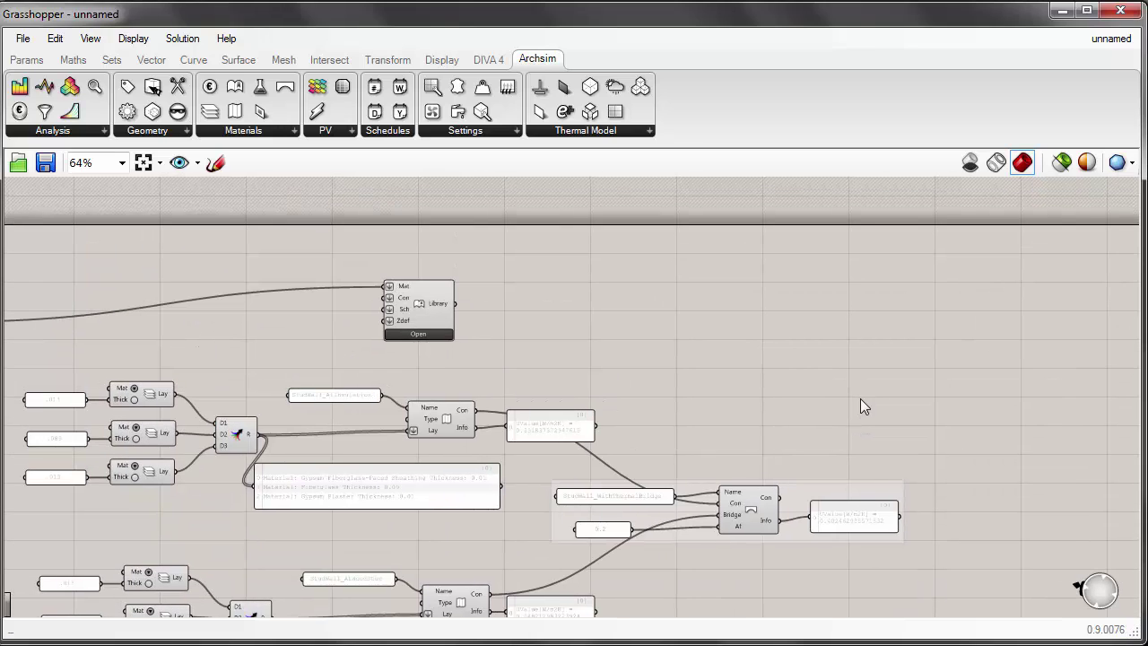
drag(417, 307, 943, 327)
scroll(955, 327, up, 2)
click(852, 422)
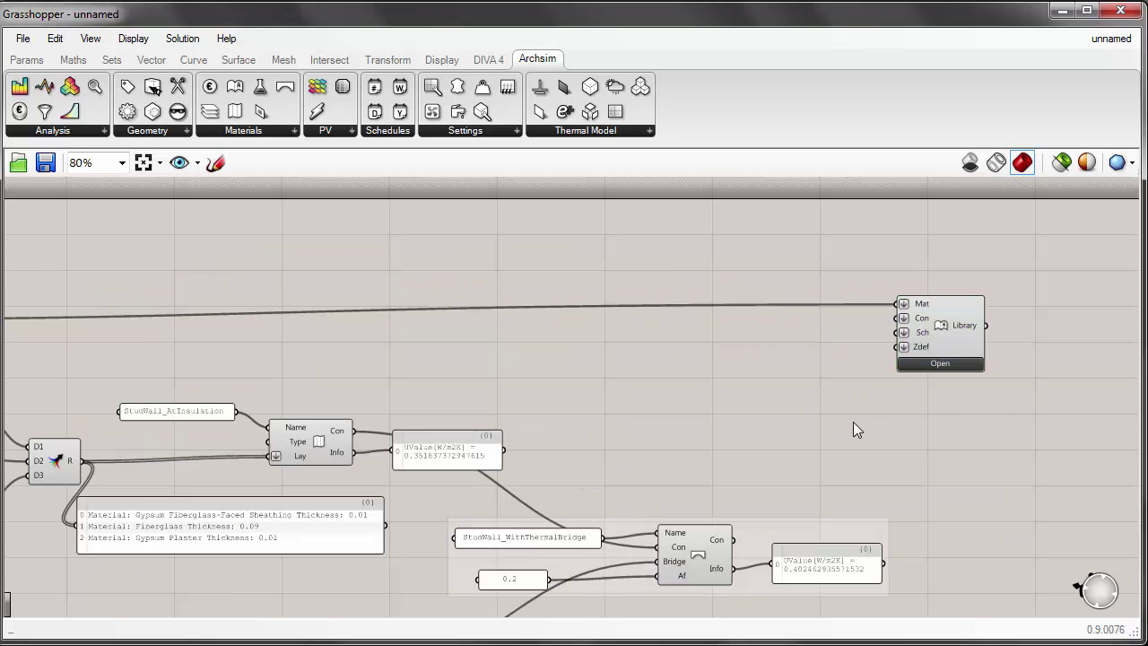
Step: Connect the Thermal Bridge's Con output to the Library's Con input
scroll(581, 556, up, 1)
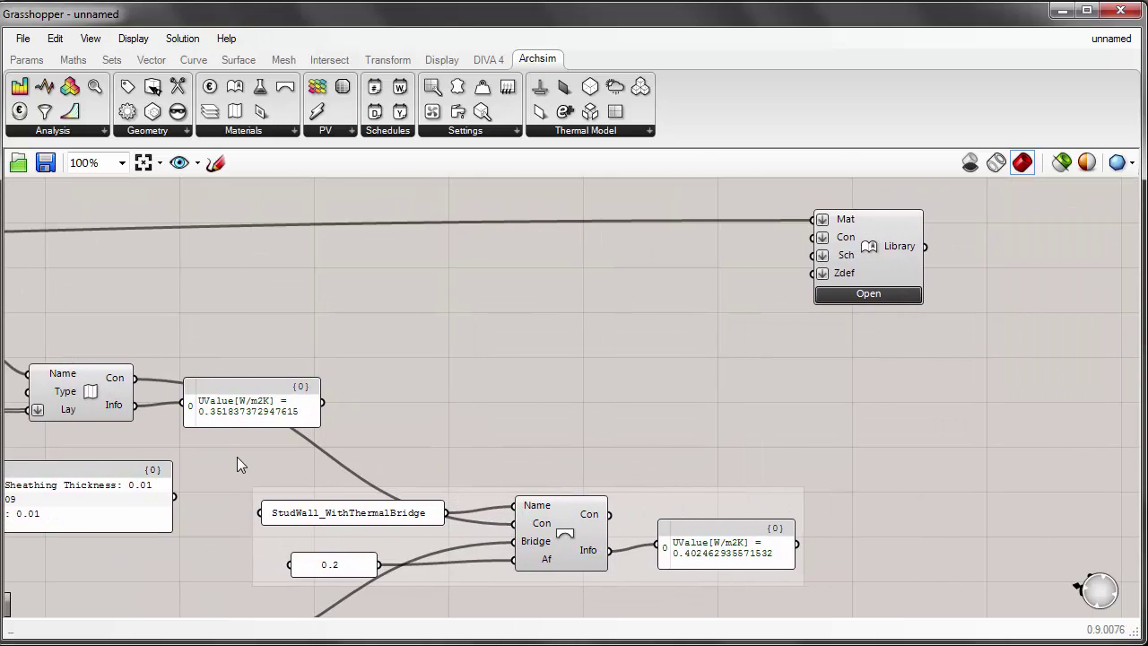
drag(237, 456, 884, 625)
drag(616, 514, 813, 238)
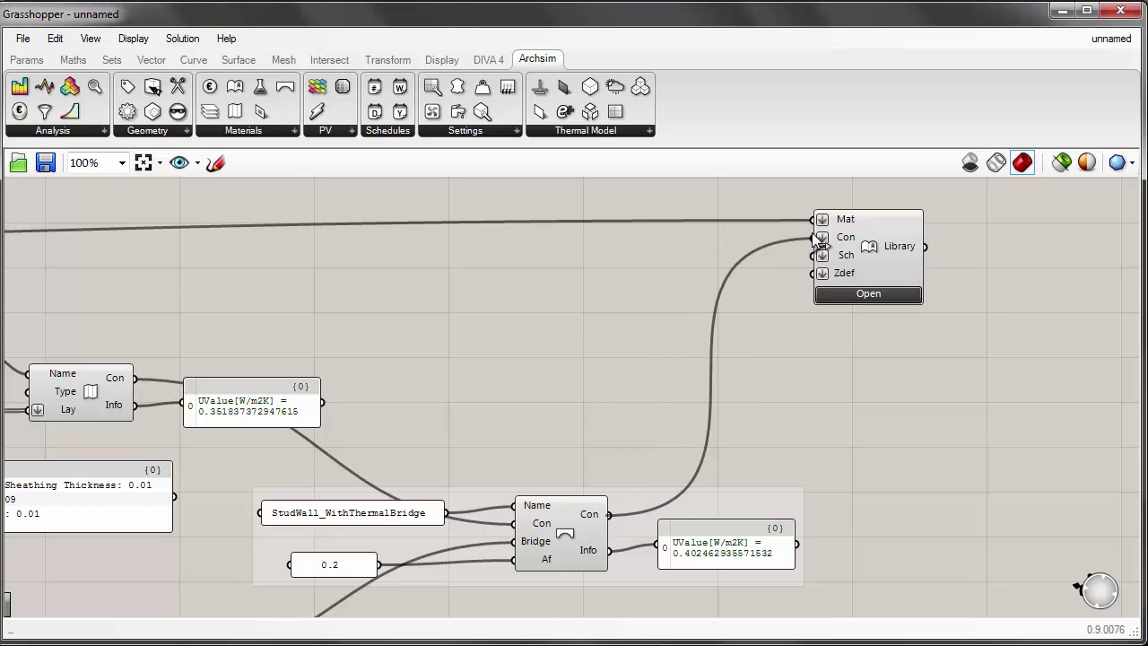
Step: Place a thermal zone component beside the Library
right_drag(876, 382, 747, 395)
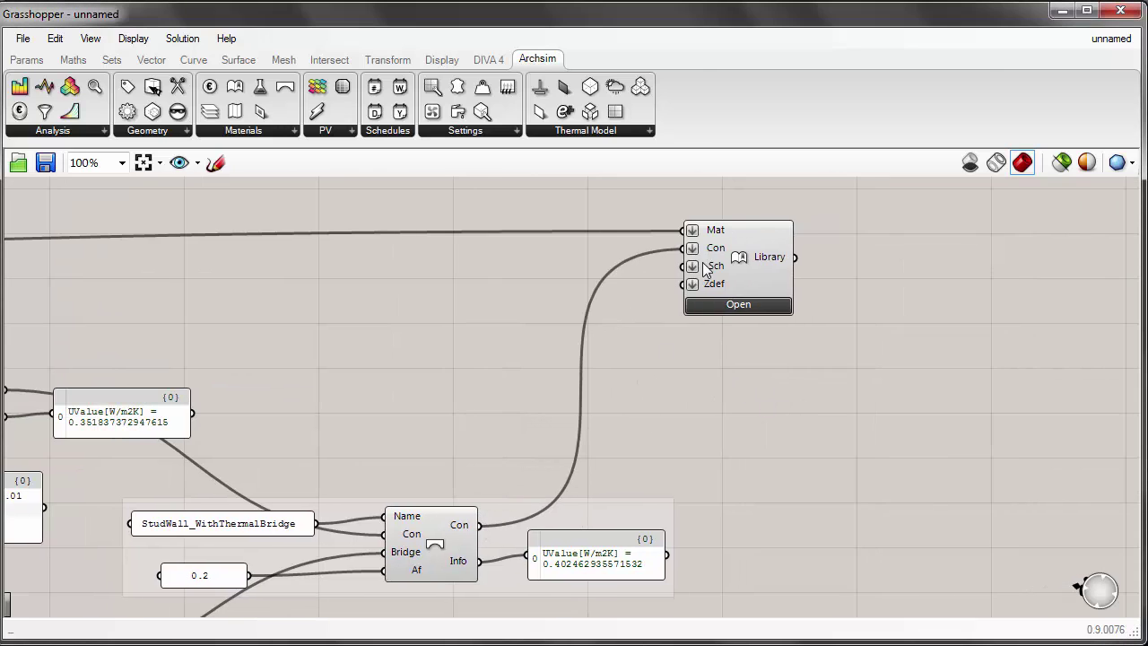
drag(589, 86, 898, 316)
right_drag(960, 328, 874, 332)
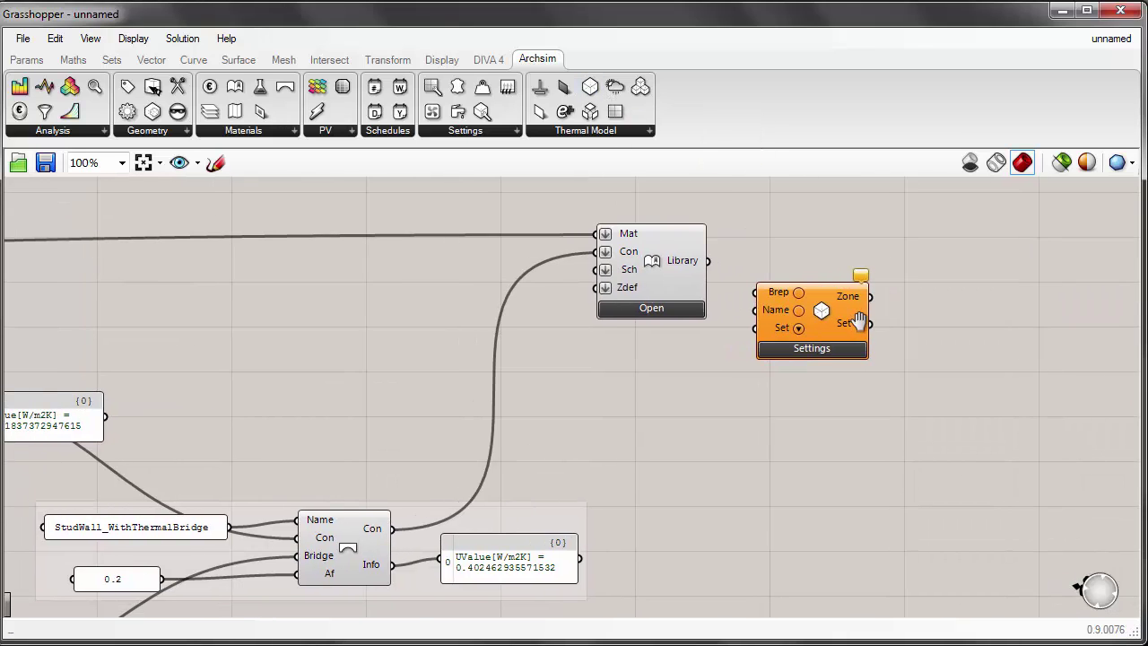
Step: Open the zone's construction settings and look through the available facade constructions
click(818, 348)
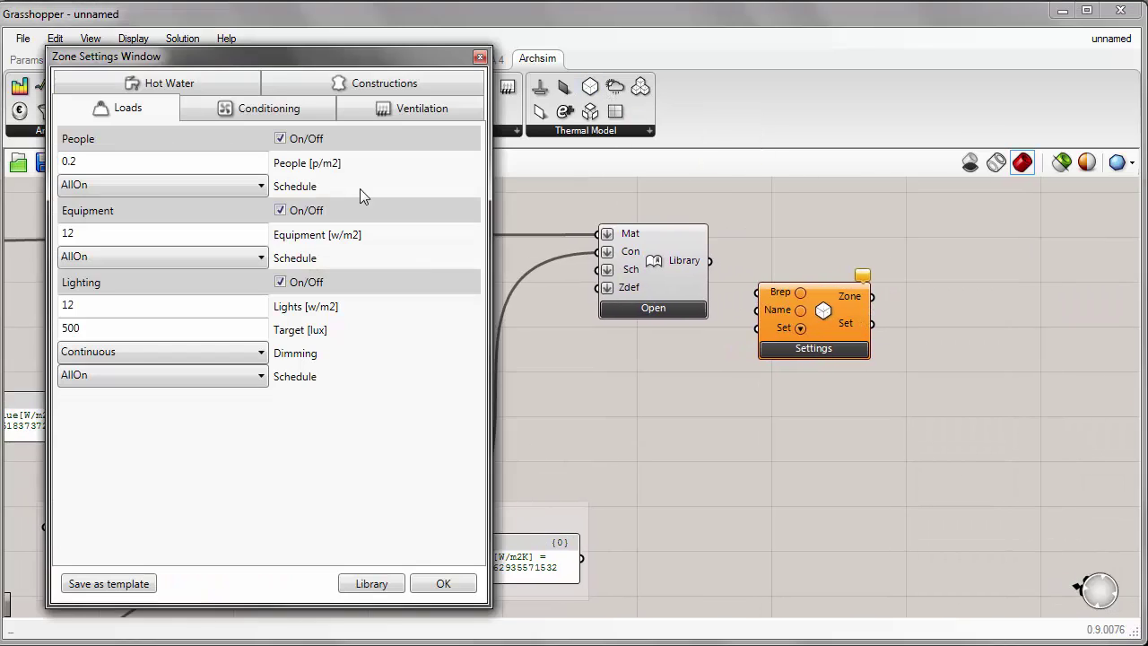
click(372, 82)
drag(397, 57, 576, 36)
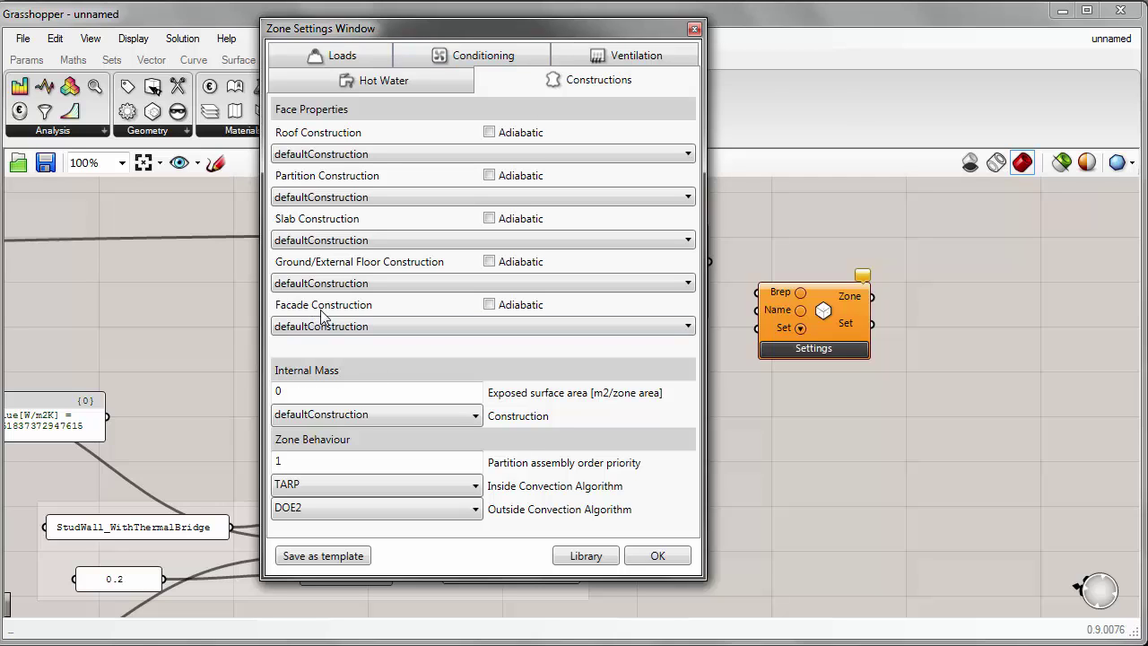
click(368, 325)
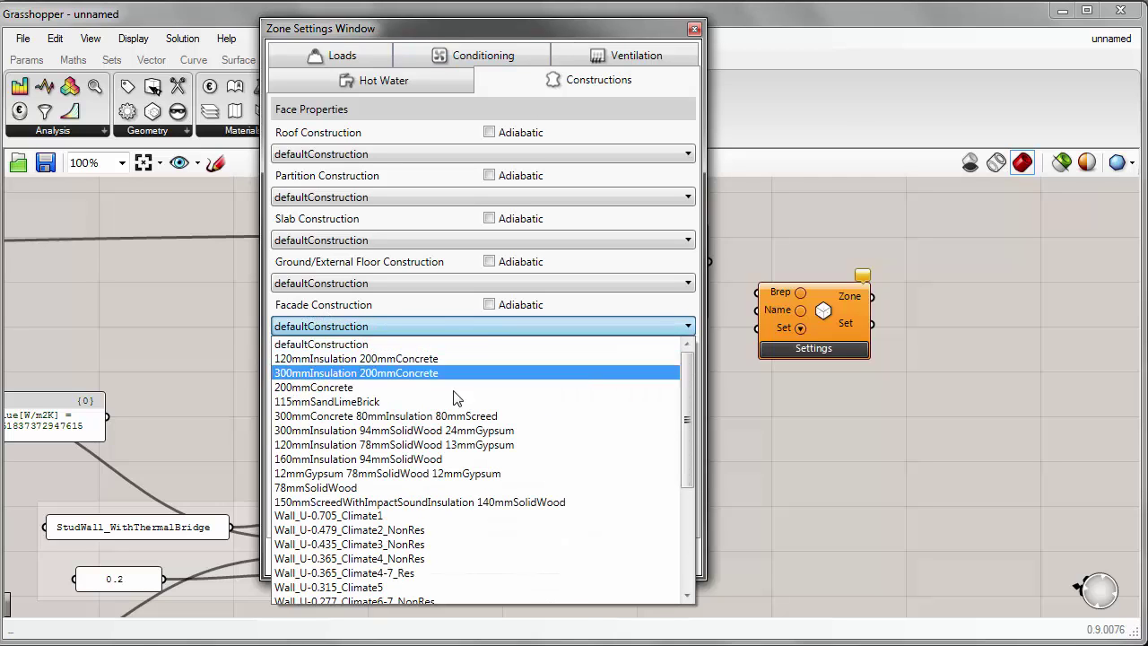
drag(685, 421, 655, 574)
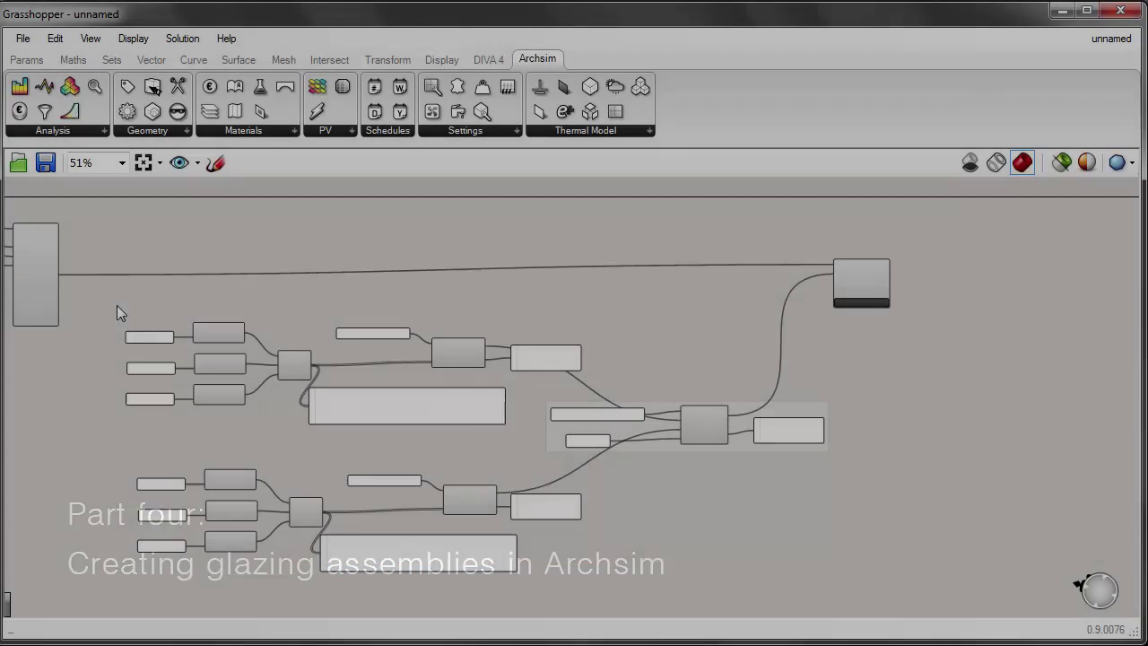
Step: Place a glazing construction component with a GCon output in the empty area beyond the Library and check its Uval input
scroll(98, 261, up, 2)
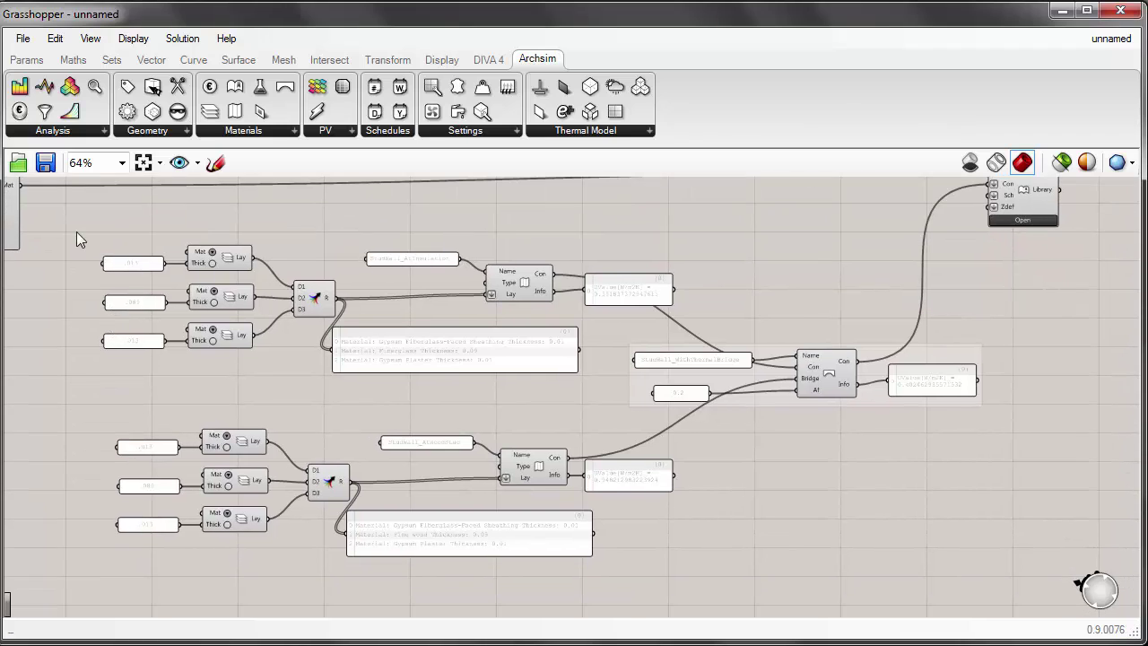
drag(62, 206, 233, 229)
right_drag(761, 248, 376, 309)
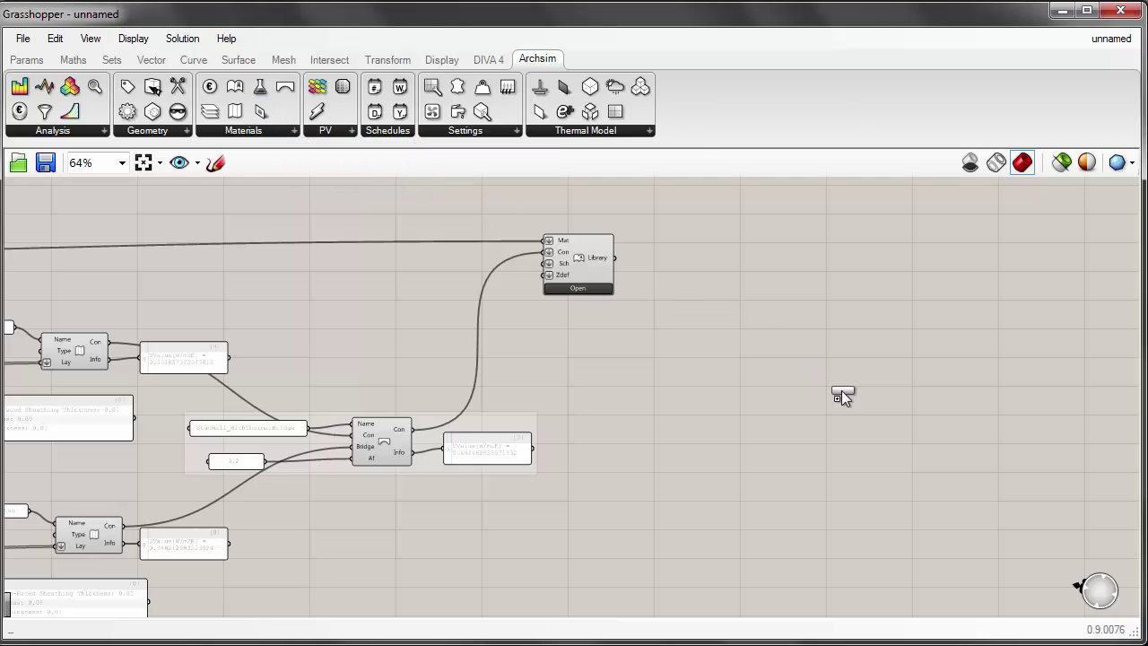
drag(858, 420, 858, 420)
right_drag(917, 428, 852, 431)
scroll(843, 426, up, 3)
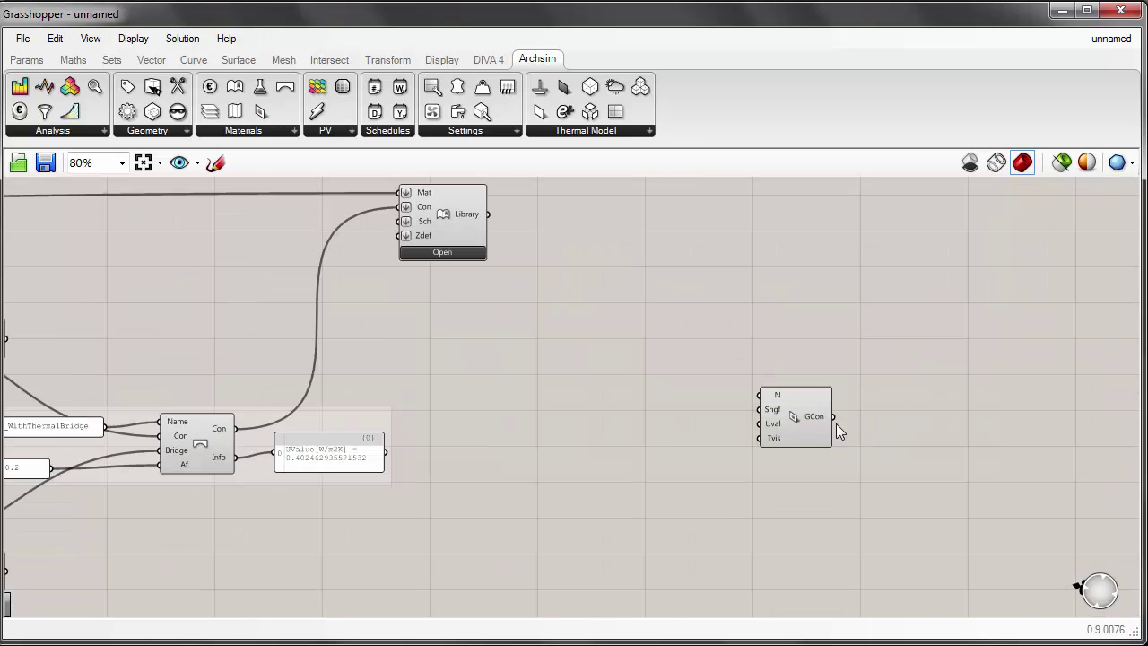
scroll(737, 449, up, 1)
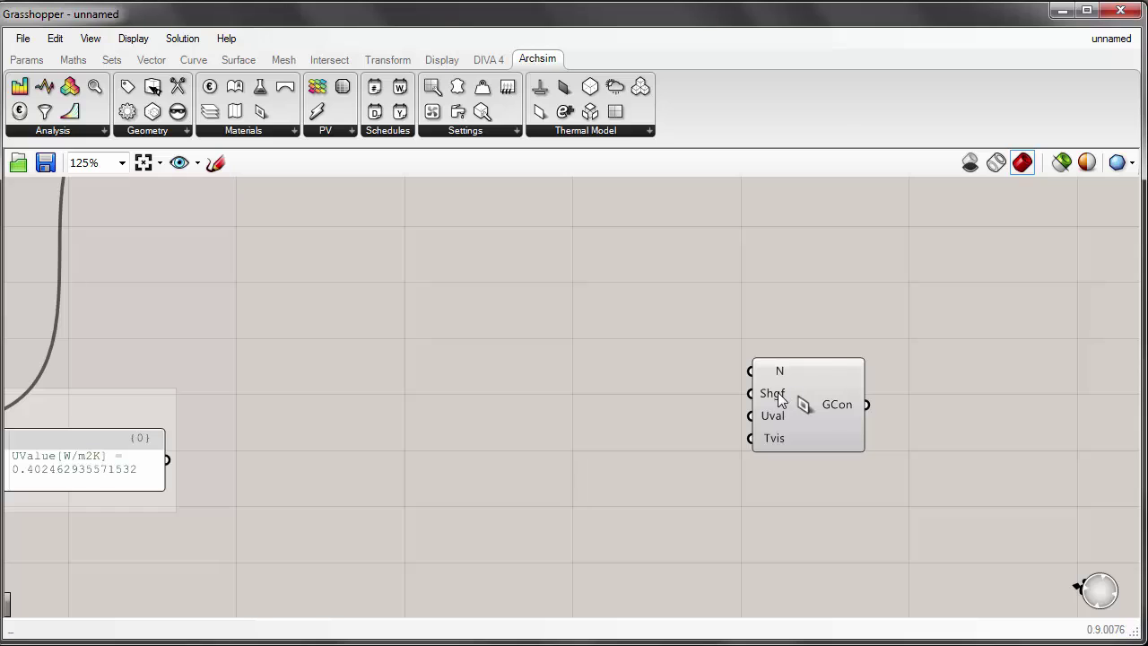
mouse_move(779, 400)
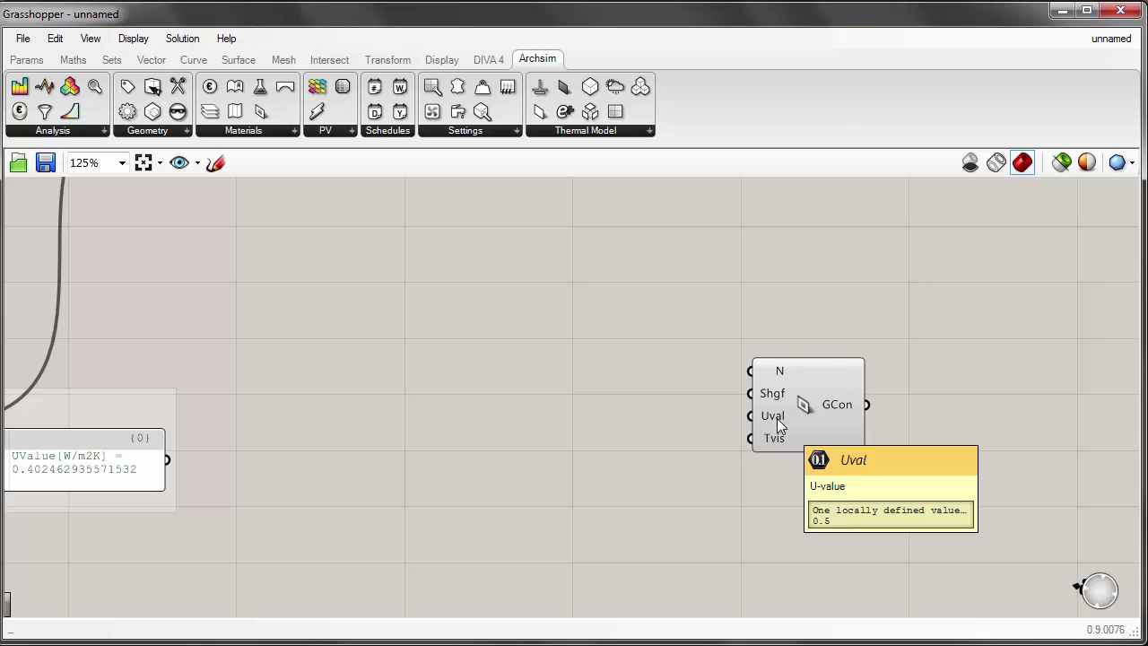
Step: Place a window component above the glazing construction and review the Glazing Construction choice in its settings
drag(615, 111, 924, 269)
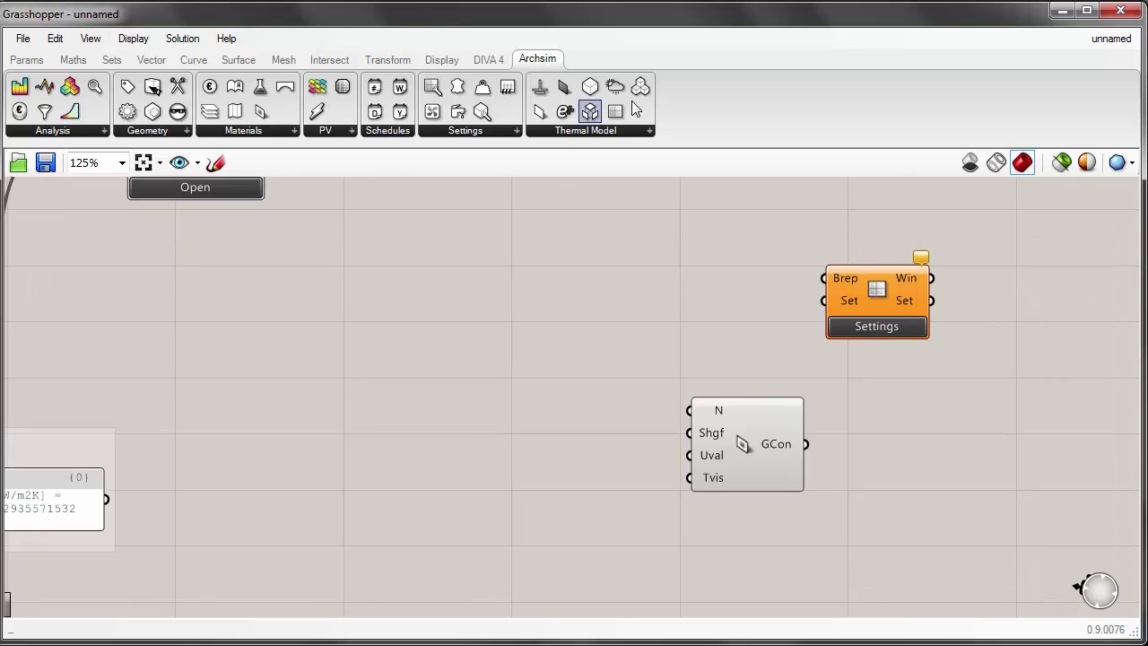
click(876, 326)
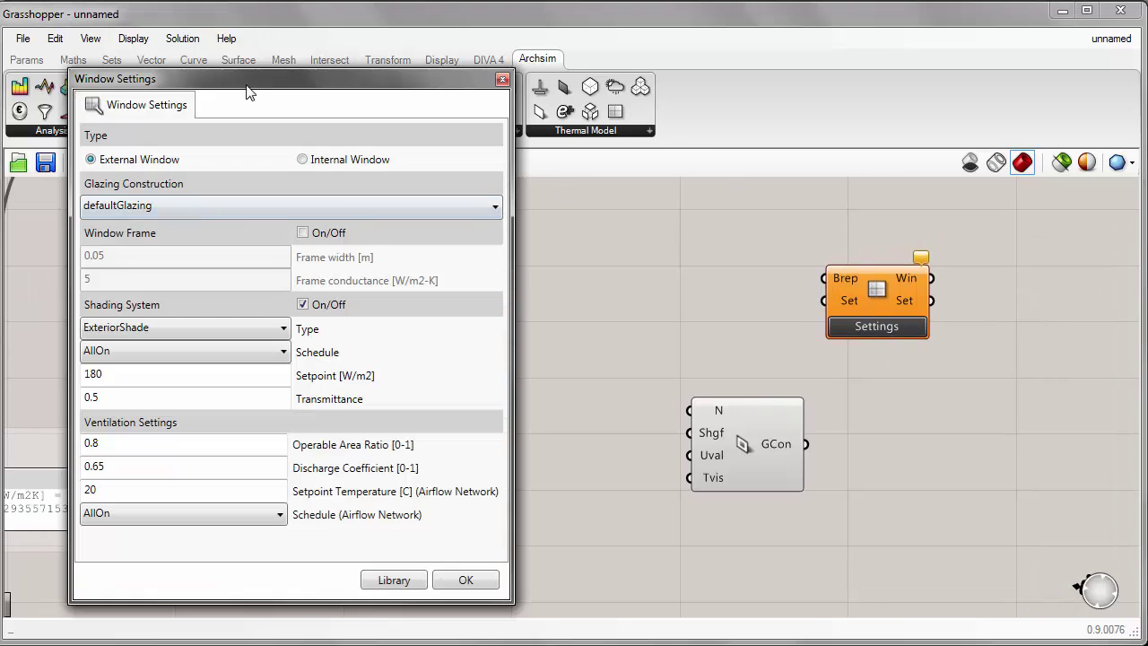
drag(250, 90, 488, 90)
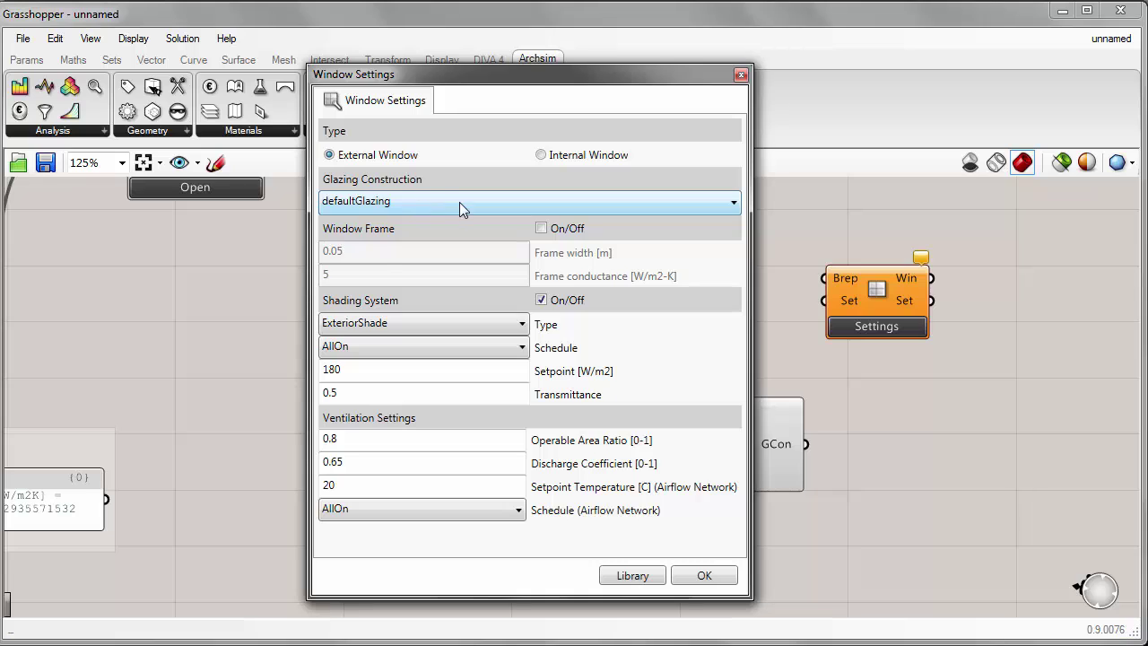
click(459, 201)
click(509, 181)
click(707, 575)
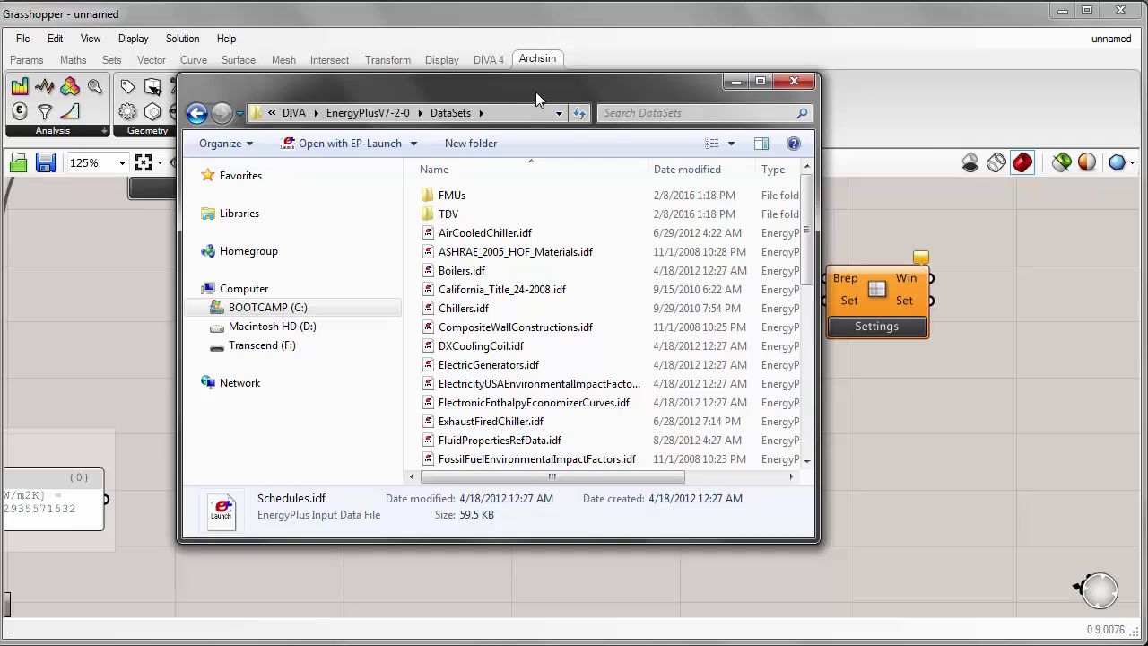
Step: Find WindowConstructs.idf in the EnergyPlus DataSets folder and open it in Notepad++
drag(536, 92, 423, 107)
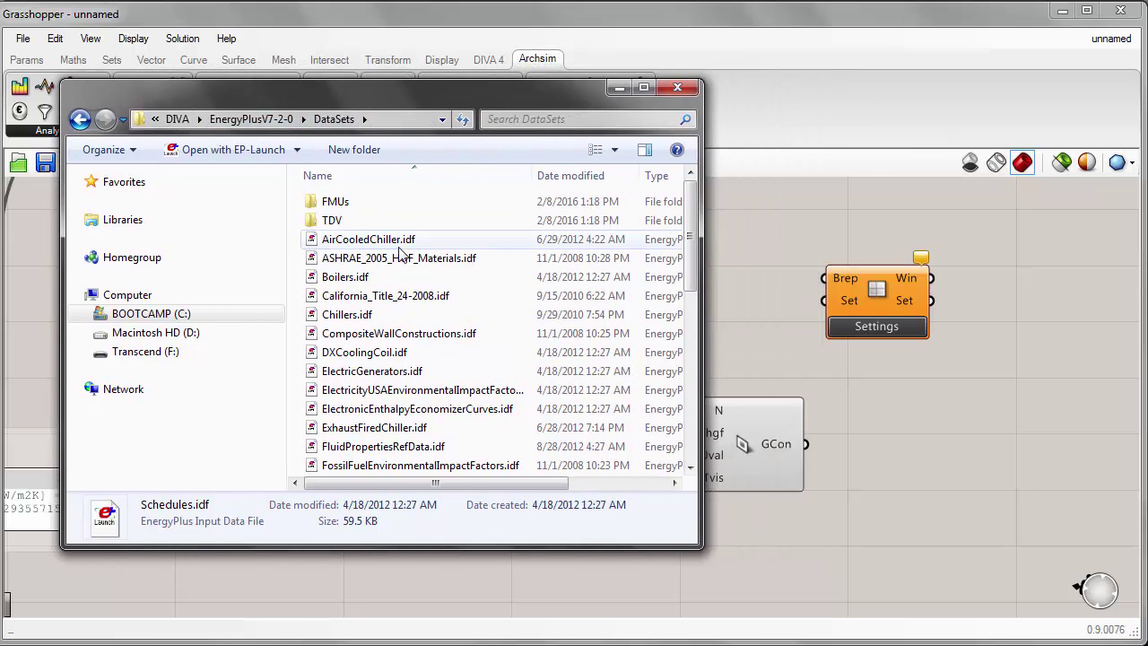
click(400, 256)
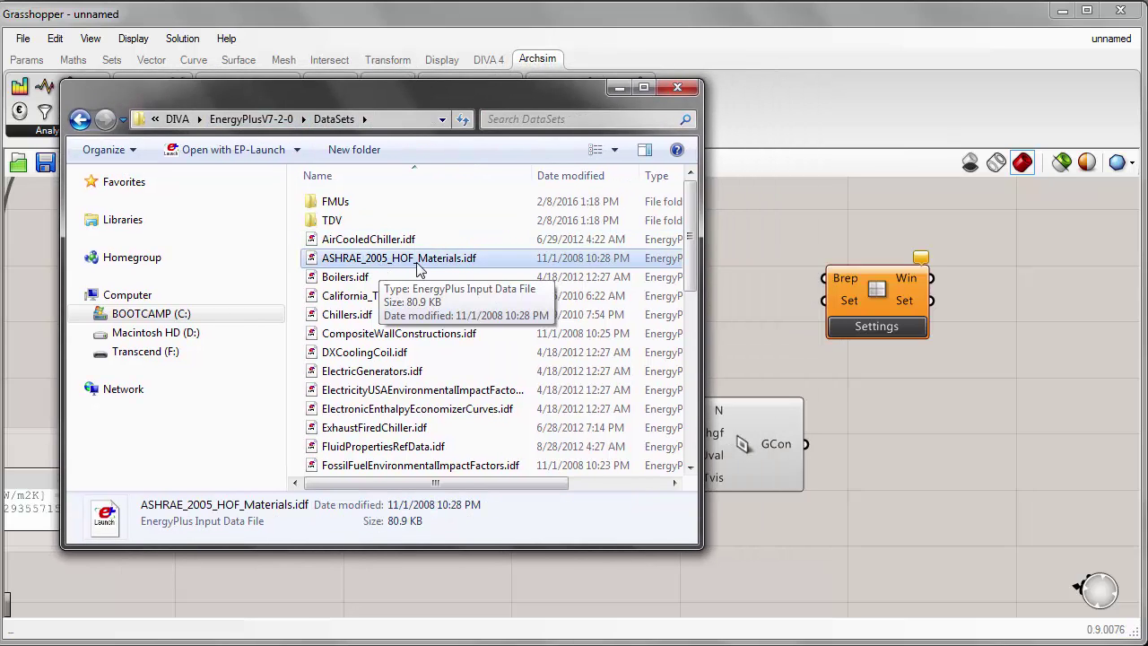
scroll(444, 278, down, 4)
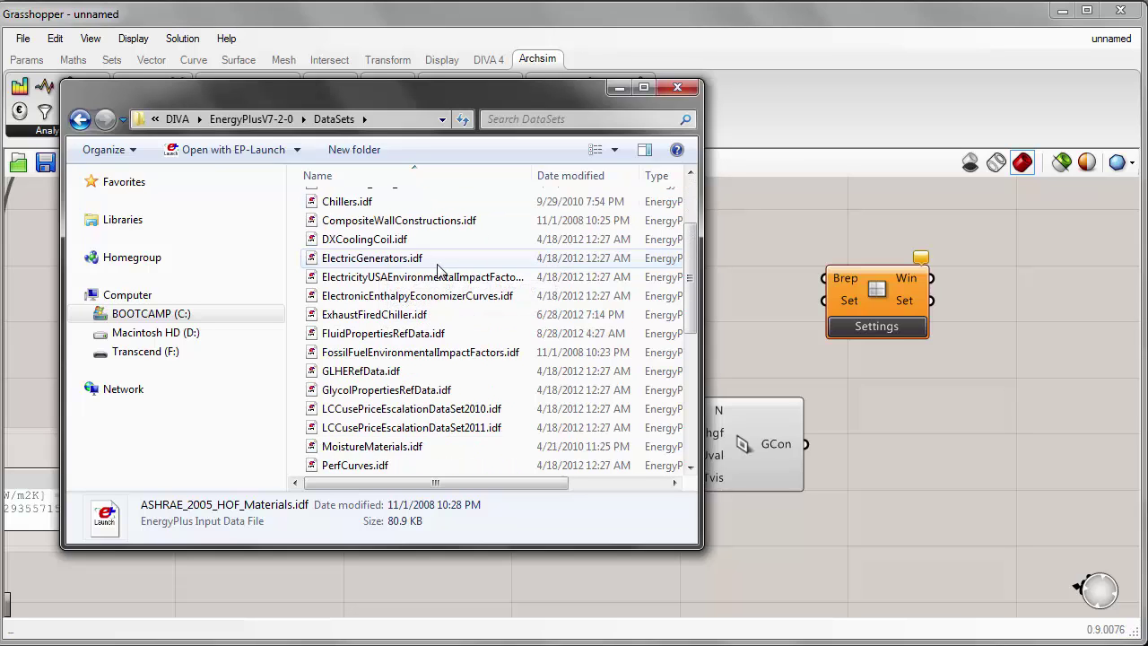
scroll(446, 280, down, 4)
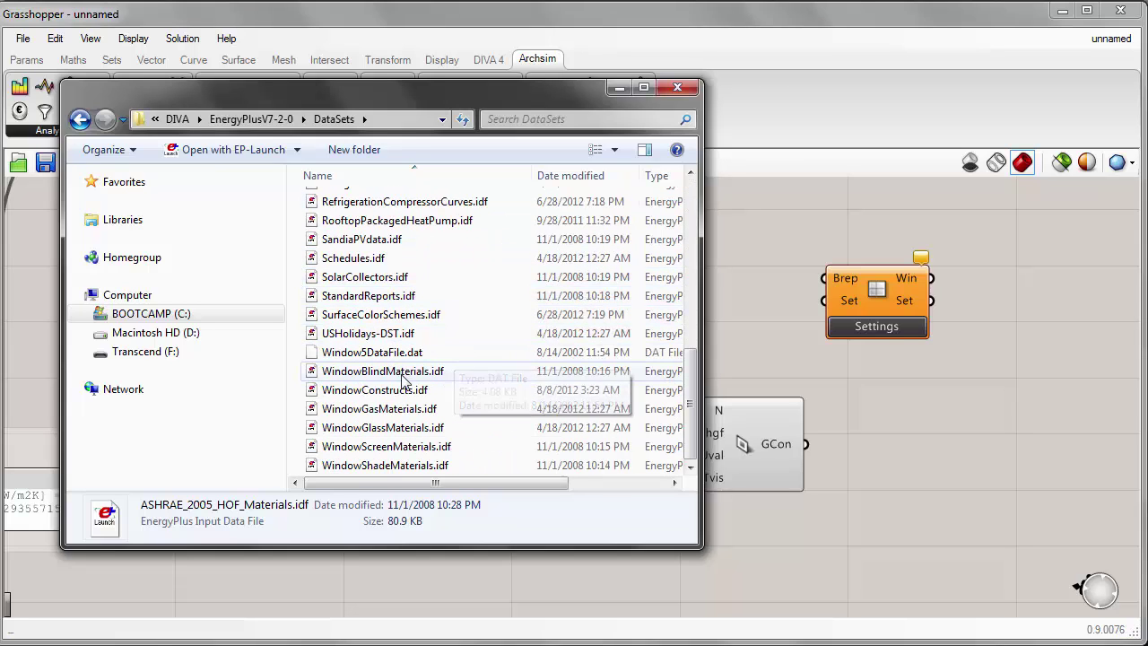
click(332, 390)
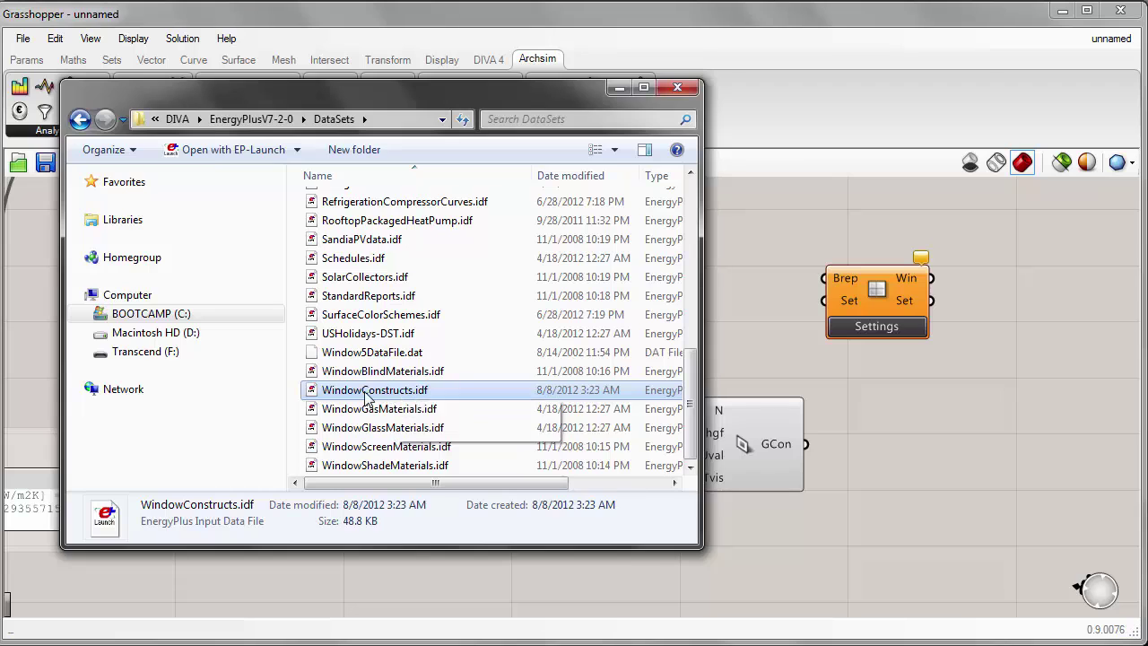
right_click(364, 392)
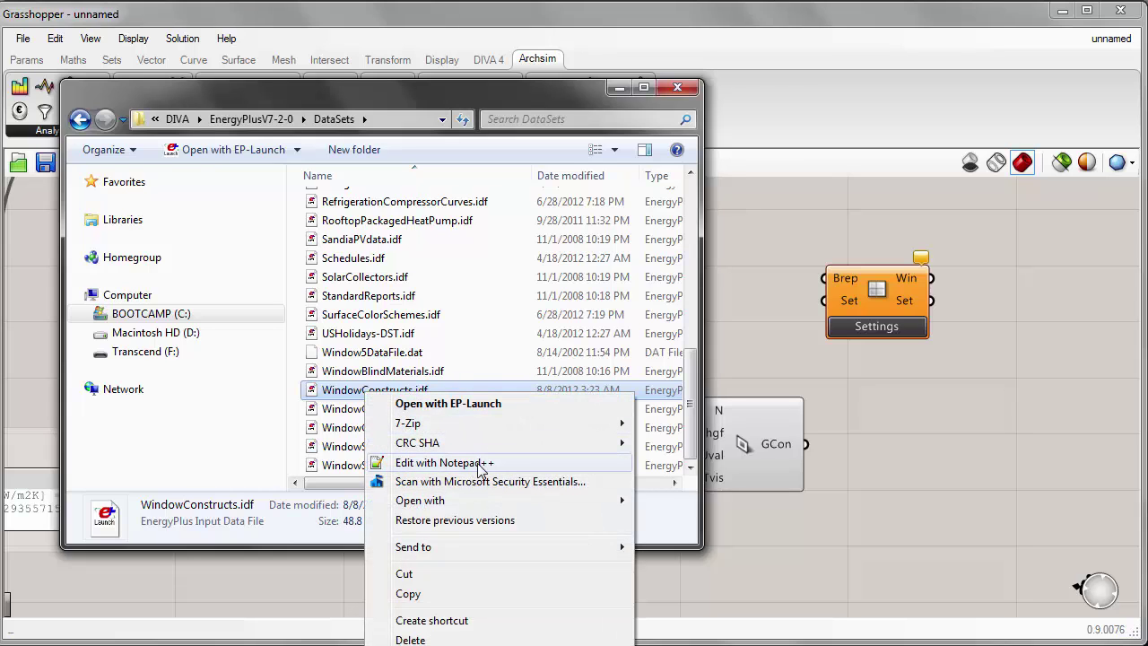
click(445, 463)
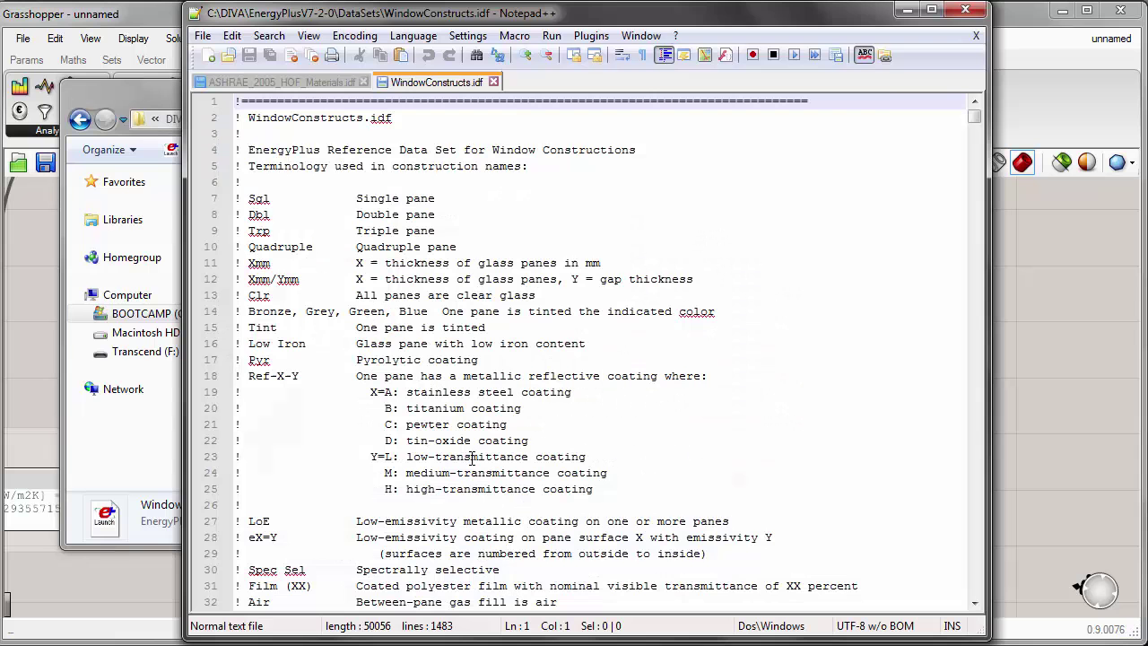
Step: Examine the U, SHGC and TVIS values listed above the Sgl Clr 3mm construction
drag(974, 116, 973, 132)
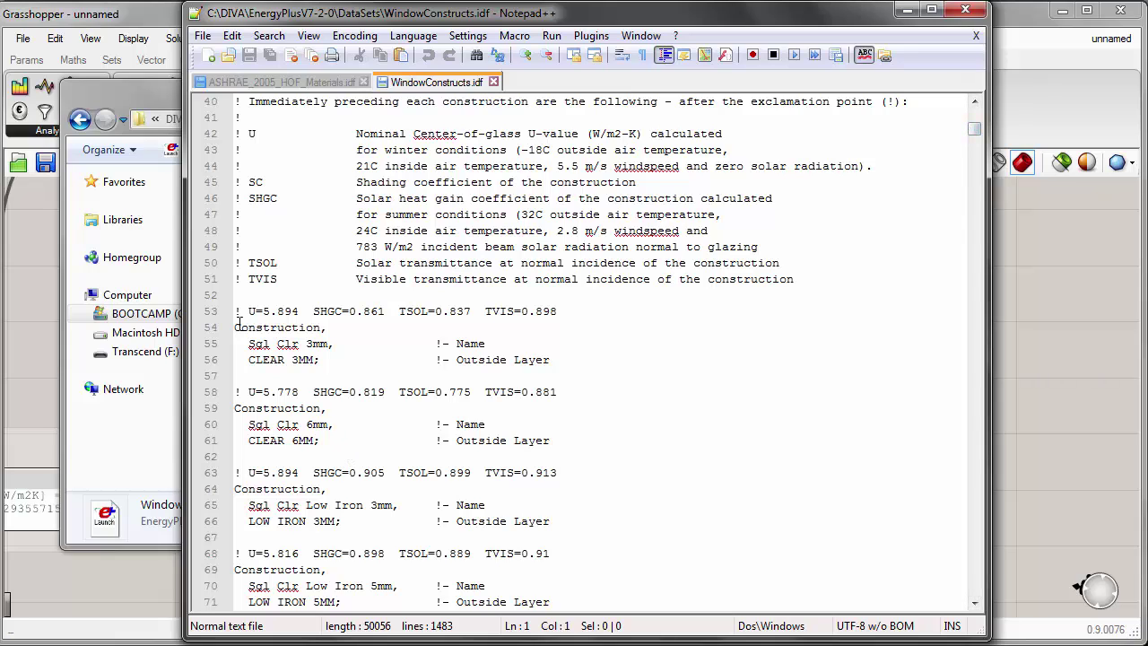
scroll(927, 165, down, 1)
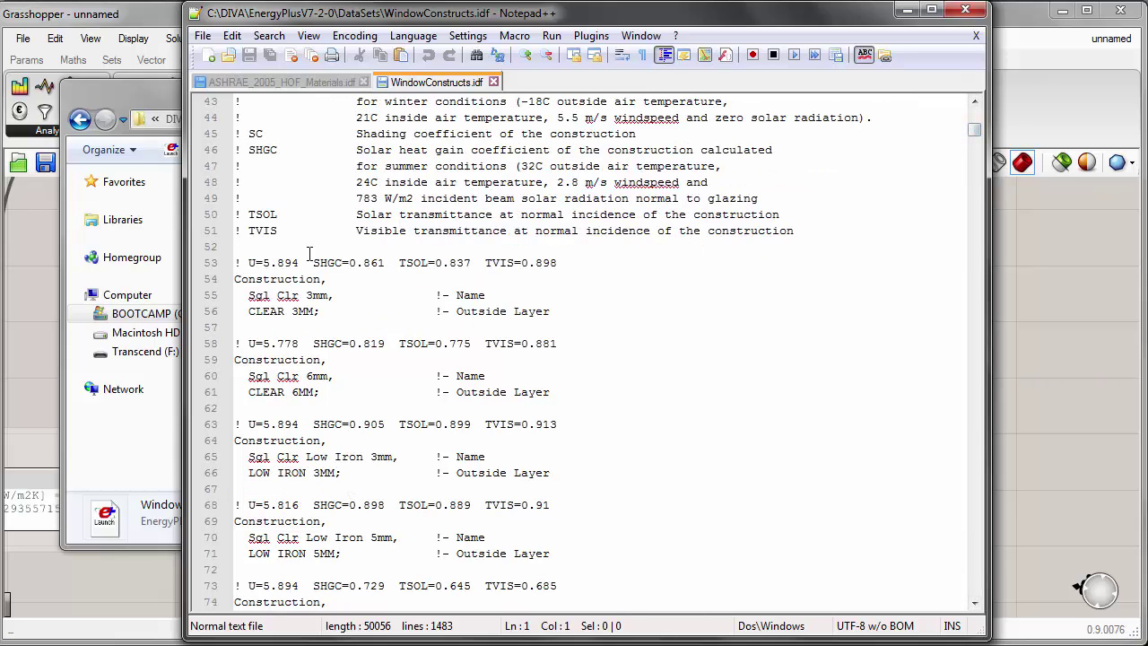
drag(237, 263, 559, 263)
click(337, 263)
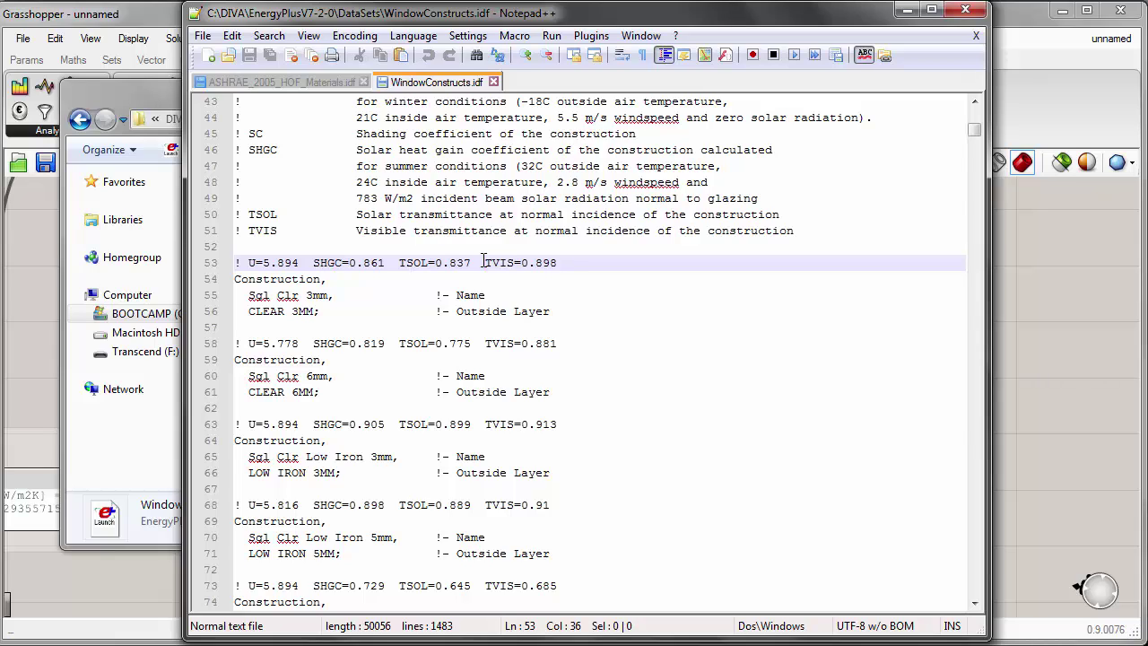
drag(484, 263, 557, 262)
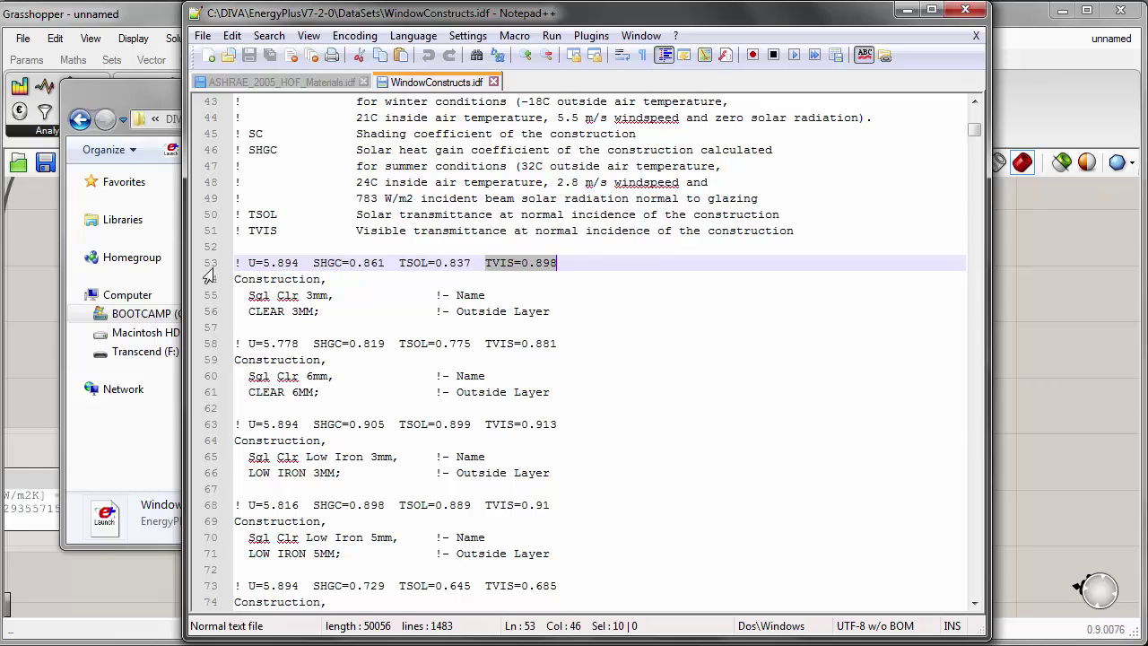
drag(248, 263, 386, 263)
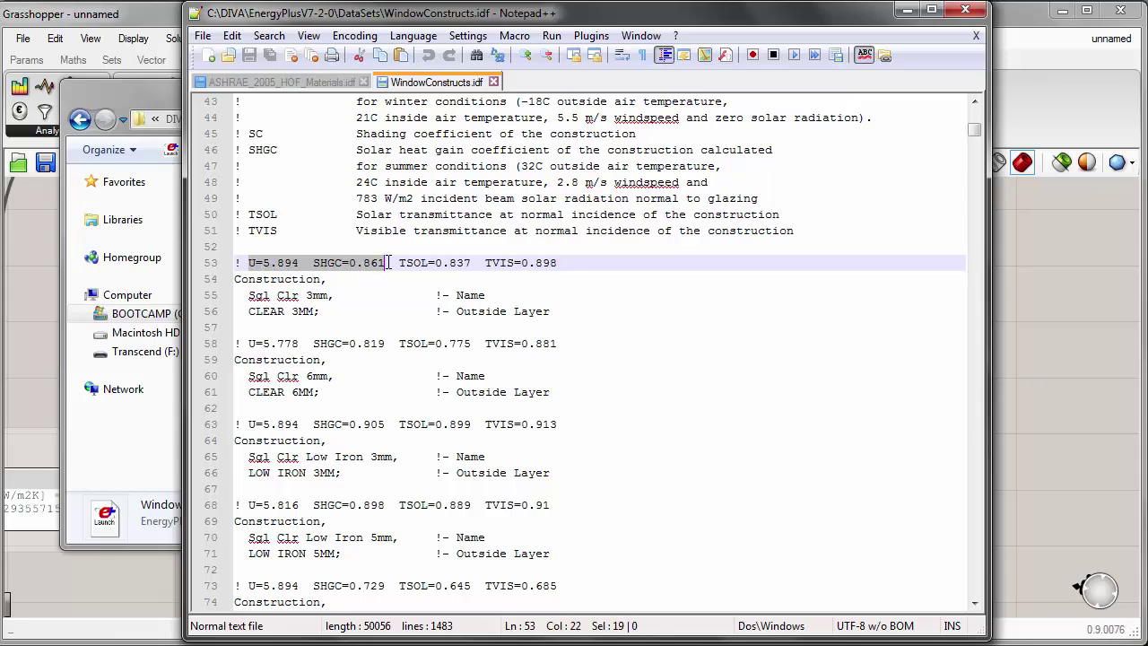
drag(485, 263, 557, 263)
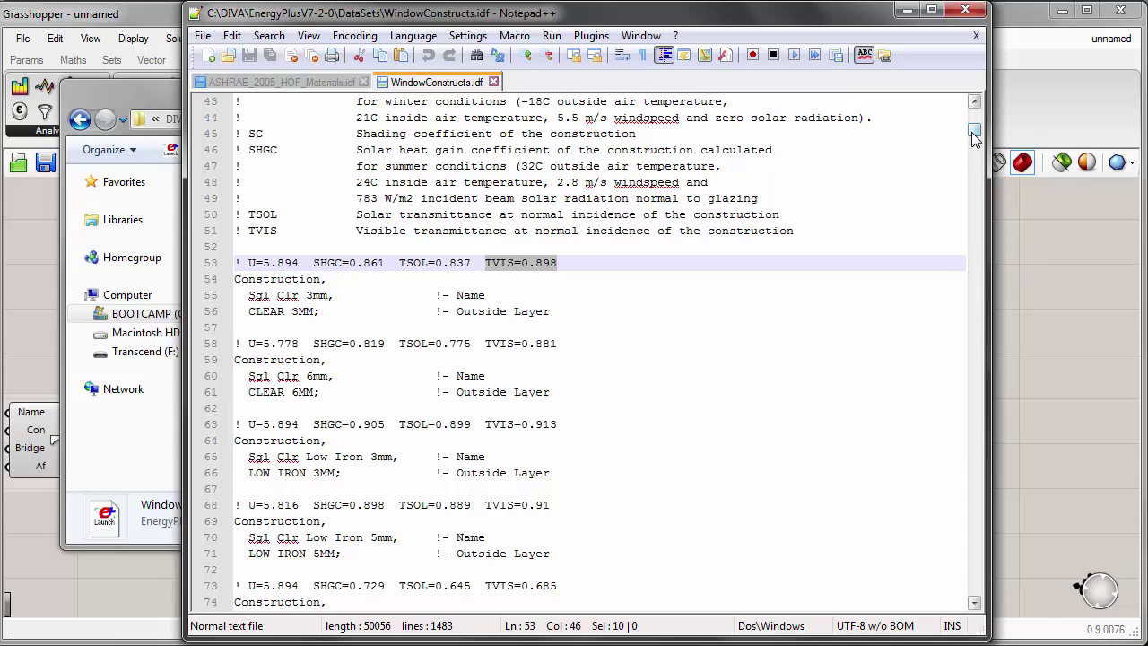
Step: Look through the reflective single- and double-pane constructions for their U and SHGC values, then close WindowConstructs.idf and clear the file windows away
drag(974, 138, 976, 159)
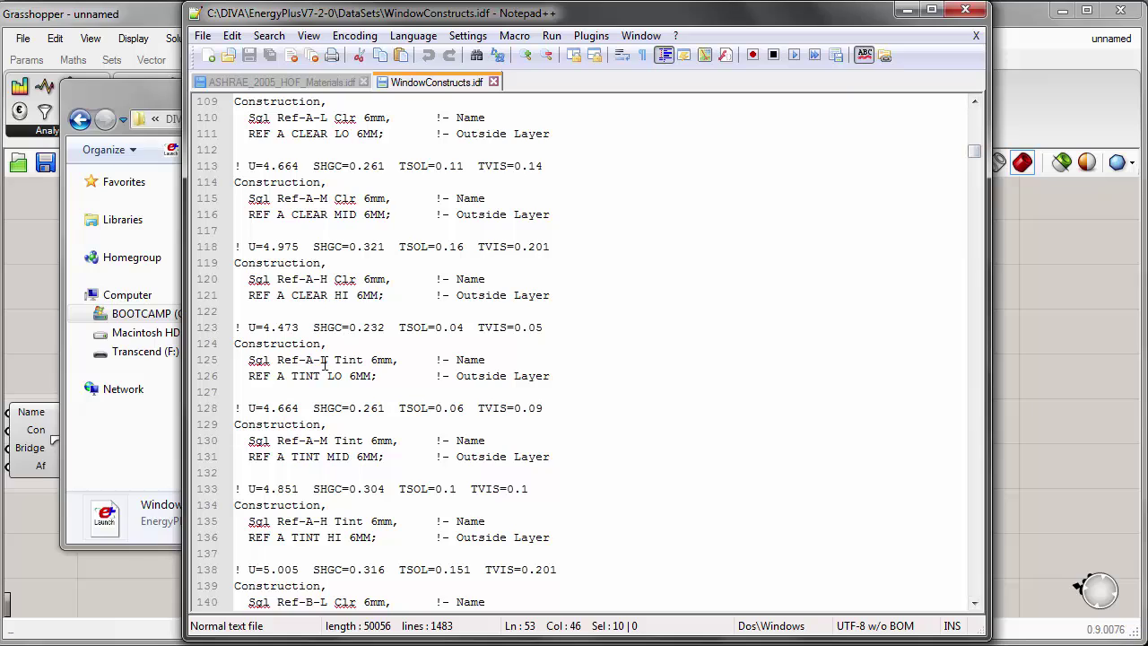
drag(974, 152, 965, 351)
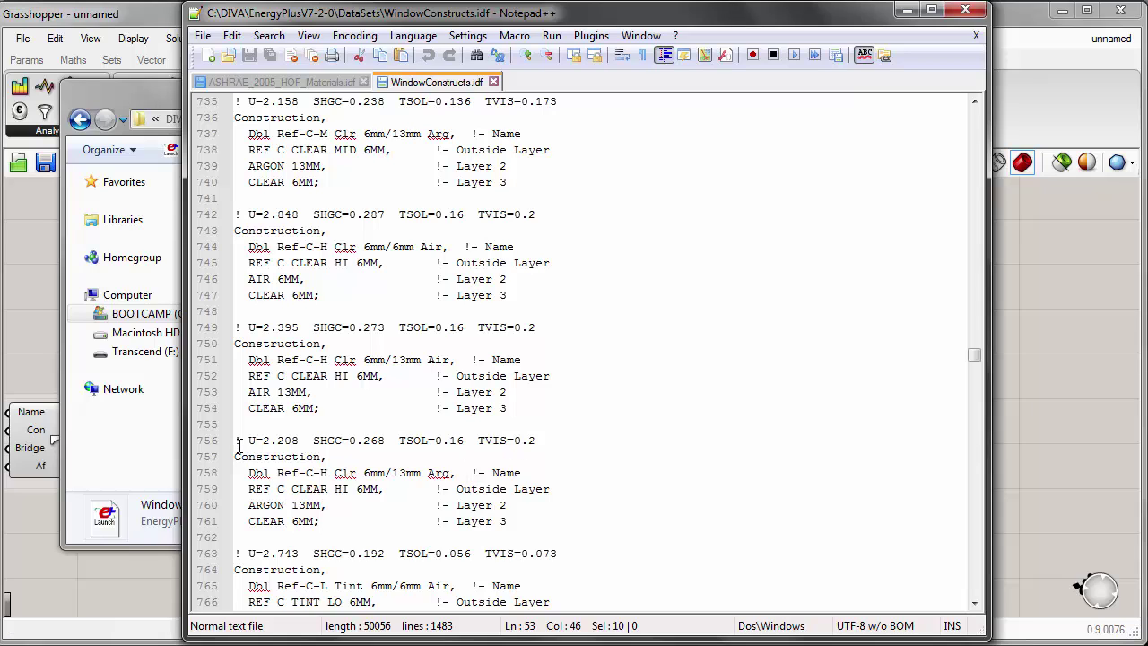
drag(247, 440, 388, 439)
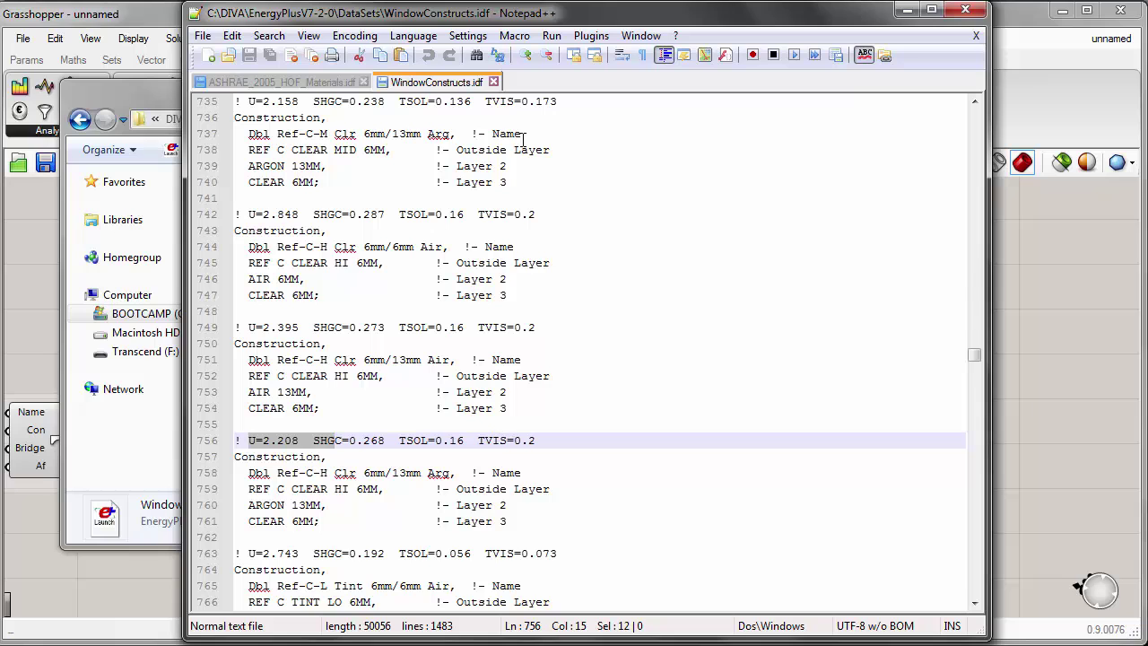
click(493, 82)
click(903, 11)
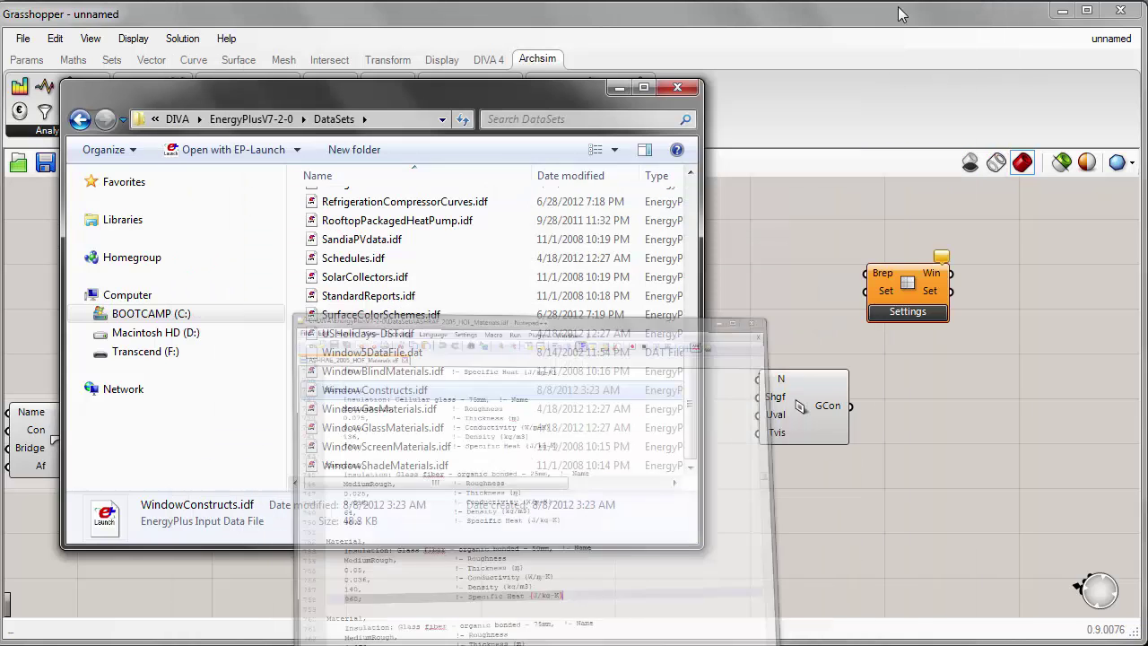
click(618, 87)
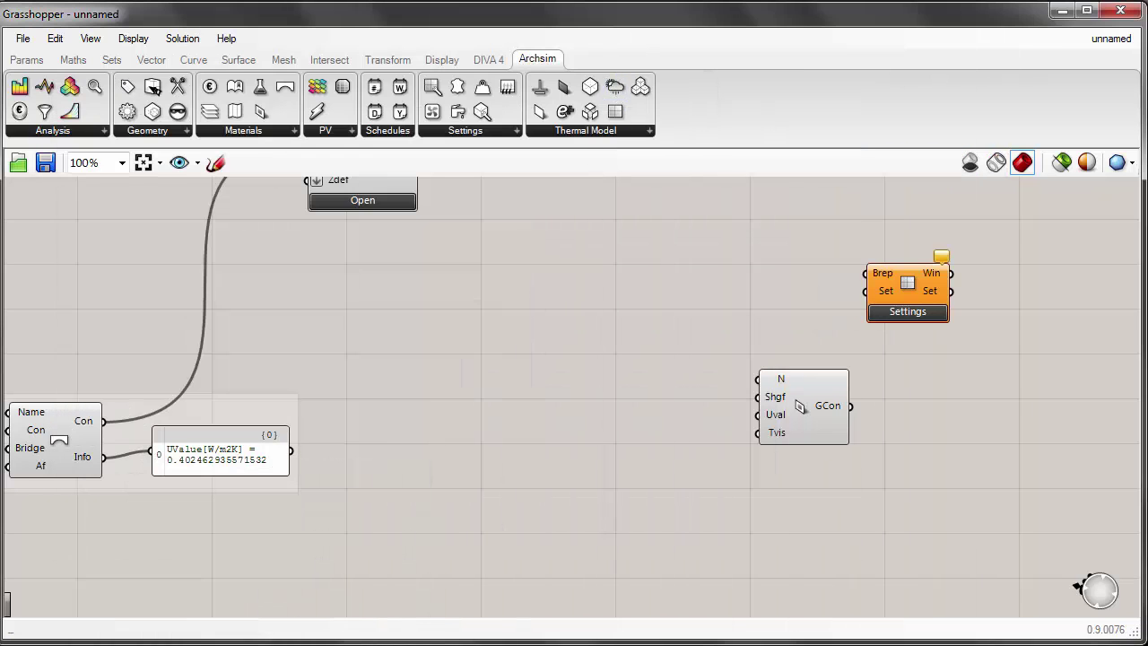
Step: Switch to the browser and point out the Berkeley Lab WINDOW download page address, then put the browser away
key(alt+Tab)
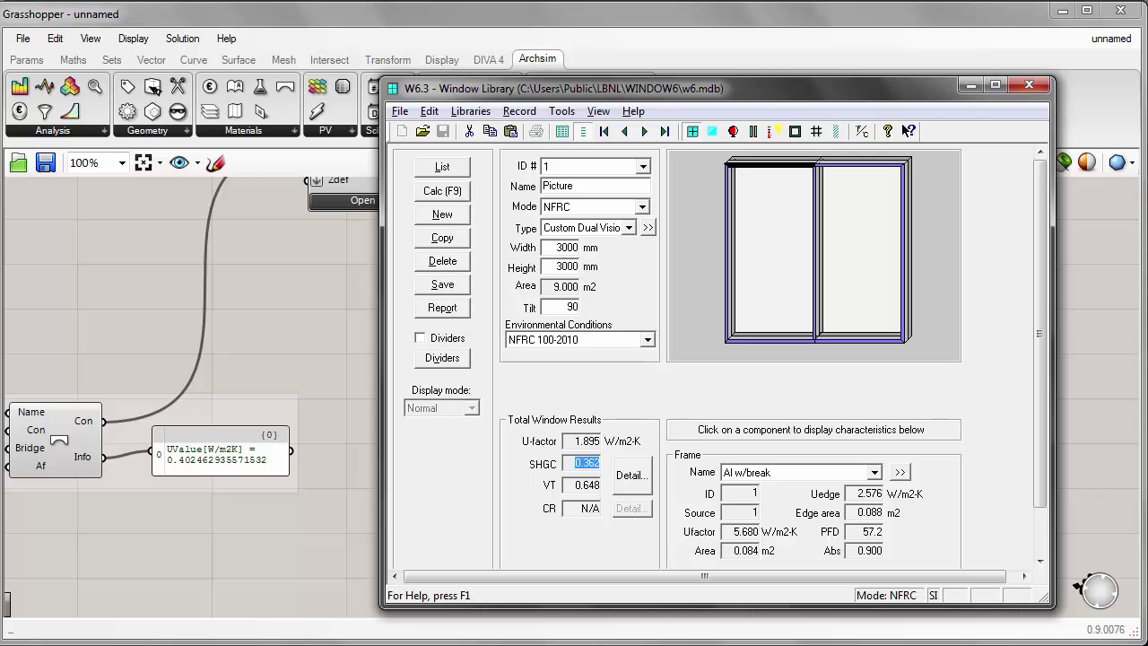
click(107, 633)
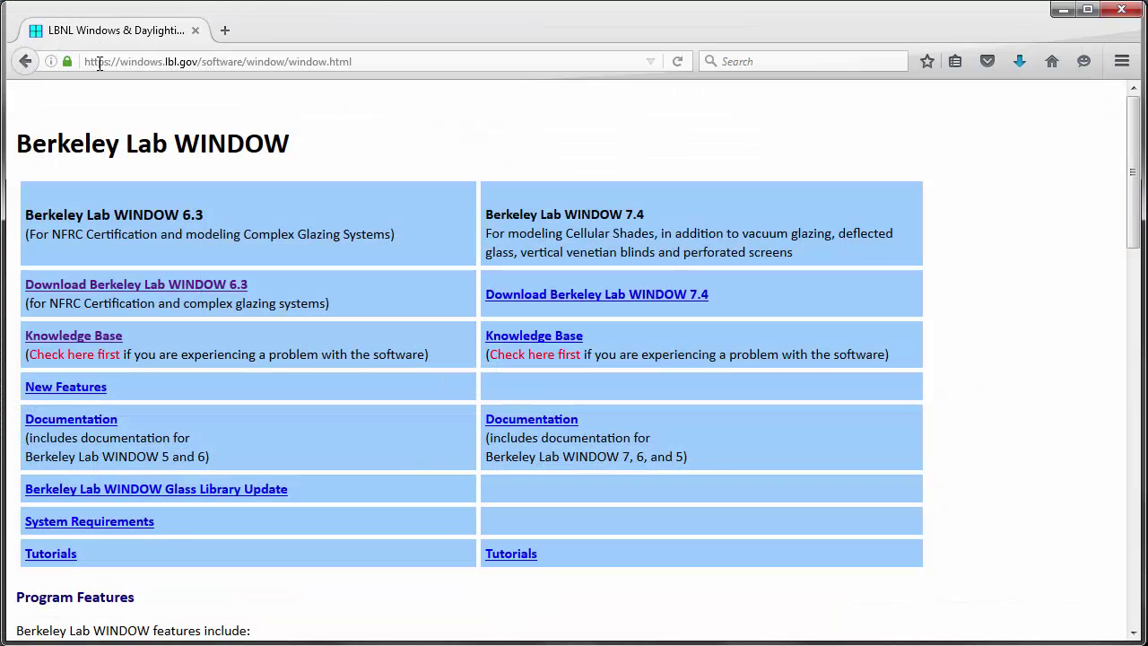
drag(414, 61, 57, 64)
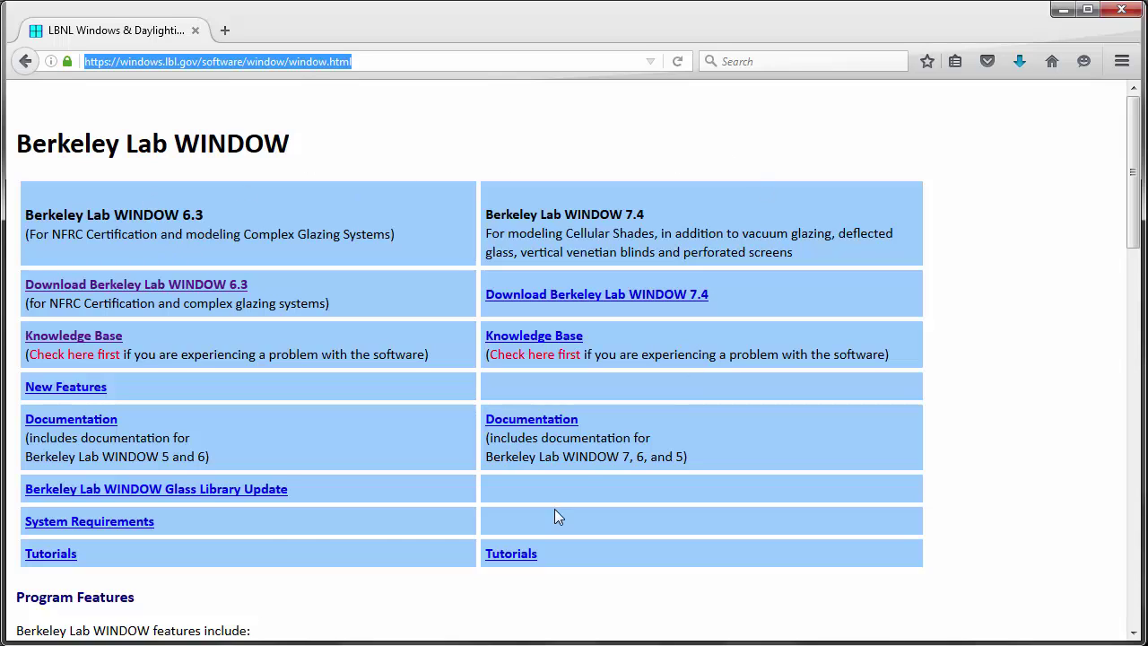
click(1062, 10)
Step: In WINDOW 6.3, examine the Picture window's total U-factor, SHGC and VT, its frame, and the glazing system of one pane
drag(756, 96, 703, 88)
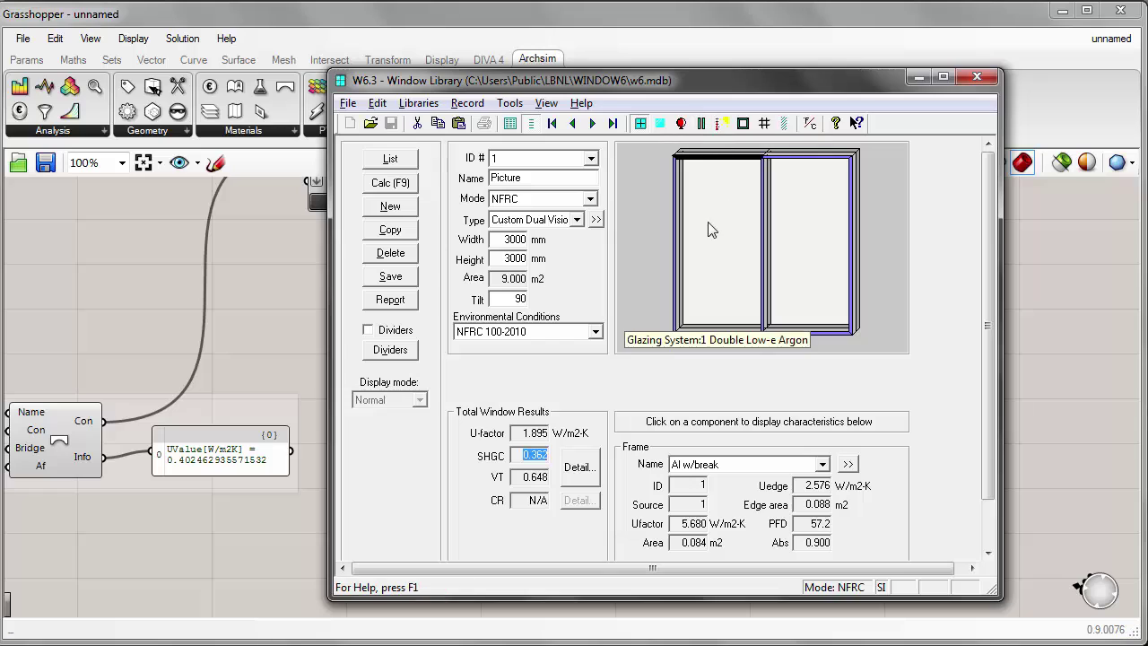
click(521, 437)
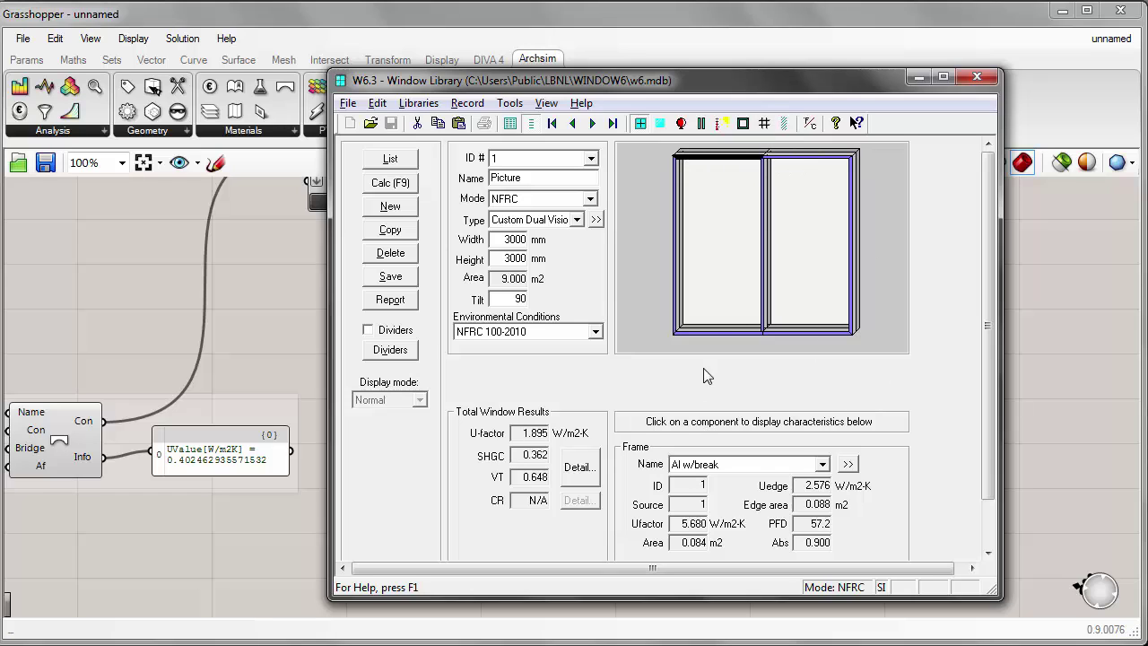
click(708, 324)
click(707, 333)
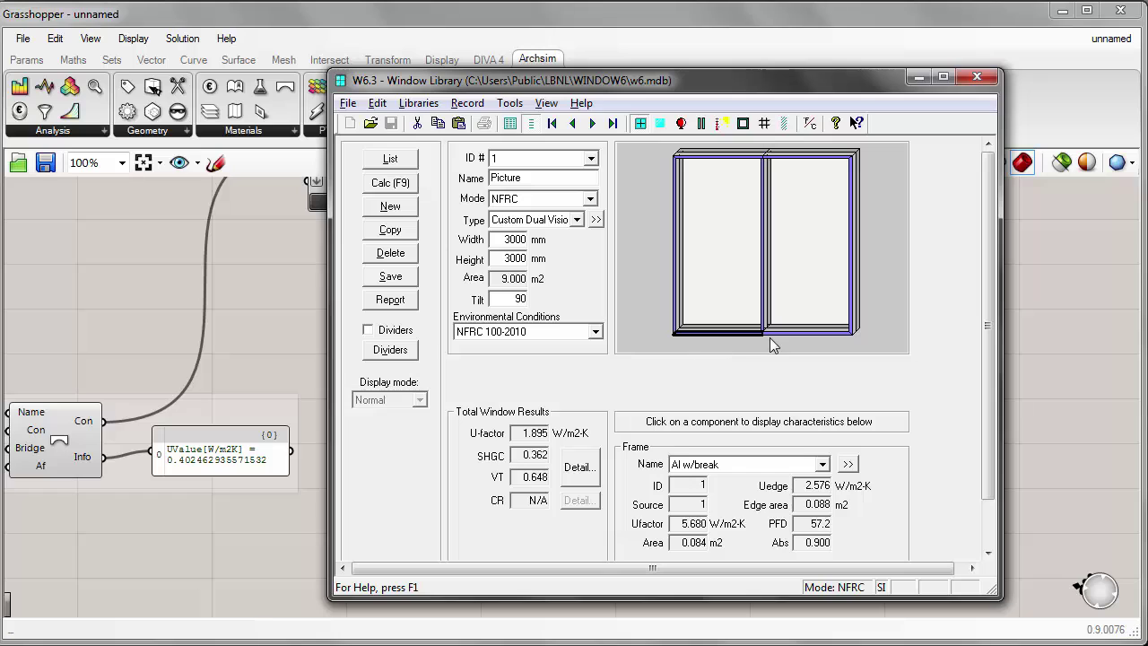
click(686, 224)
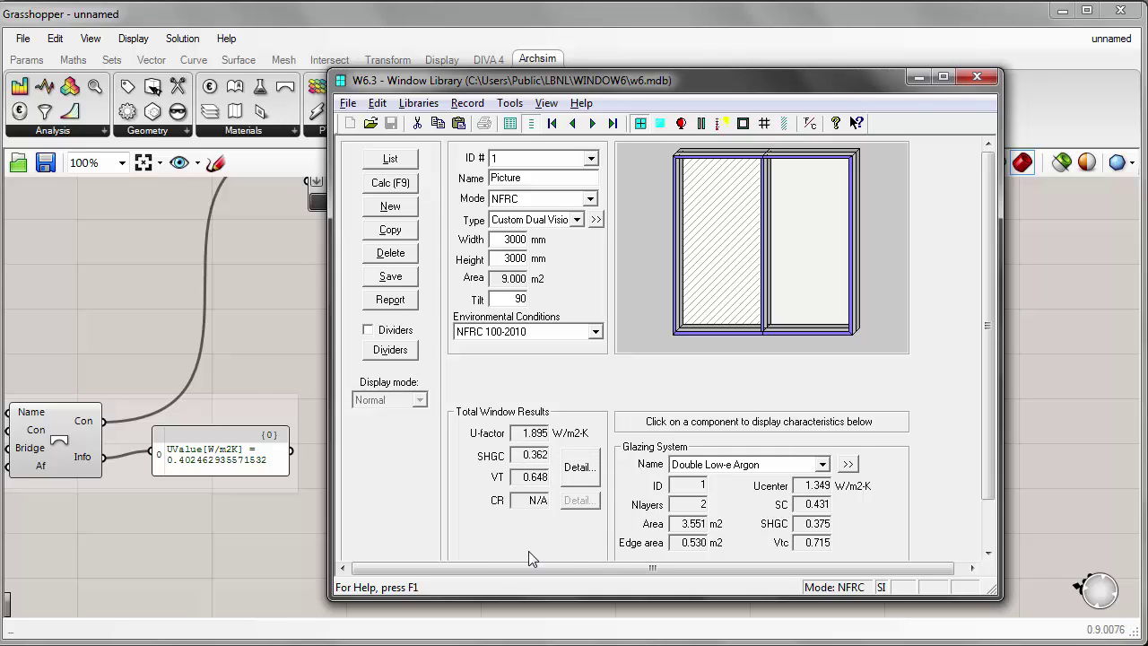
Step: Return to Grasshopper and wire panels with 0.36, 1.9 and 0.65 into the glazing construction's Shgf, Uval and Tvis inputs
click(916, 77)
right_drag(679, 391, 596, 388)
double_click(585, 393)
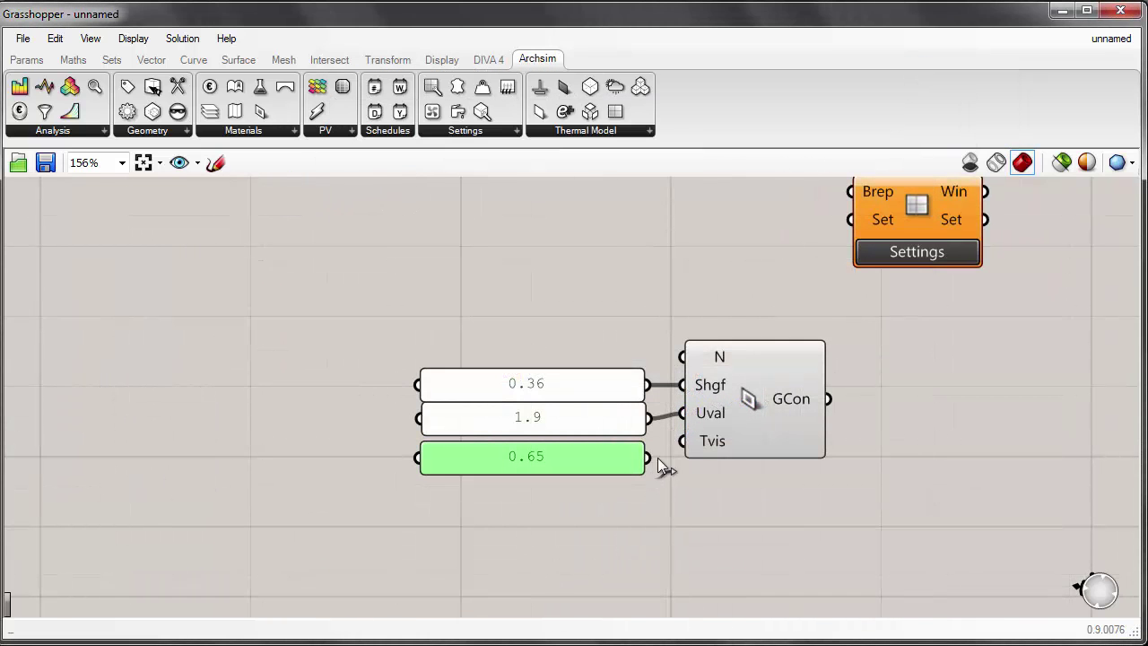
drag(659, 465, 682, 440)
drag(760, 407, 762, 414)
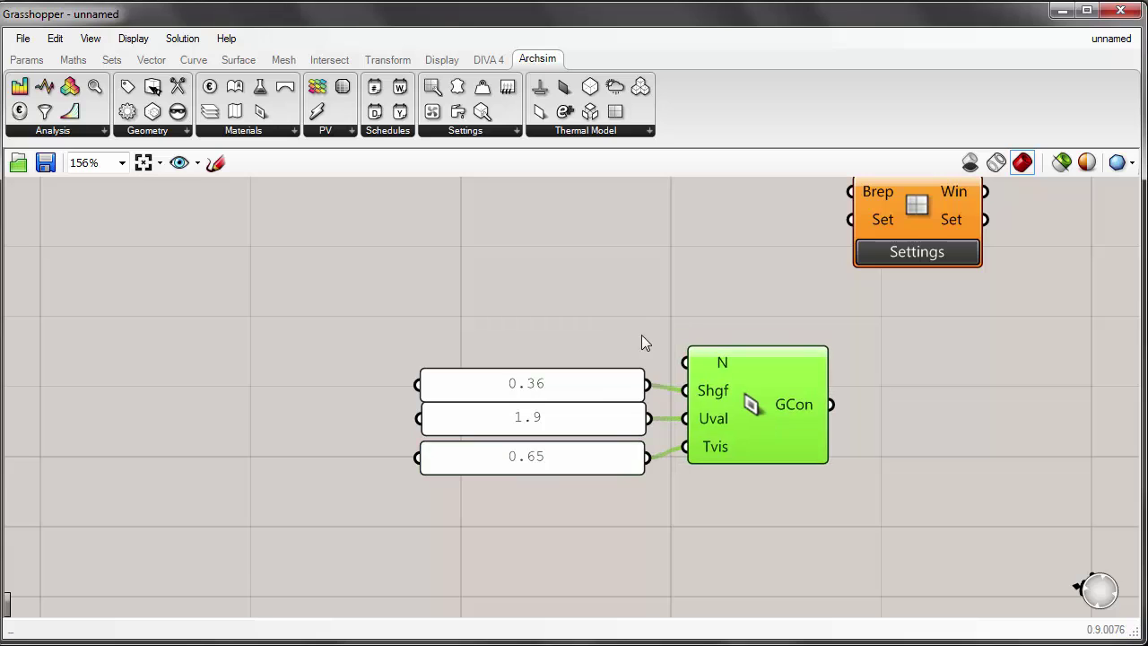
Step: Duplicate the 0.36 panel above the other value panels and enlarge it to hold a long name
click(641, 334)
alt+drag(583, 386, 561, 356)
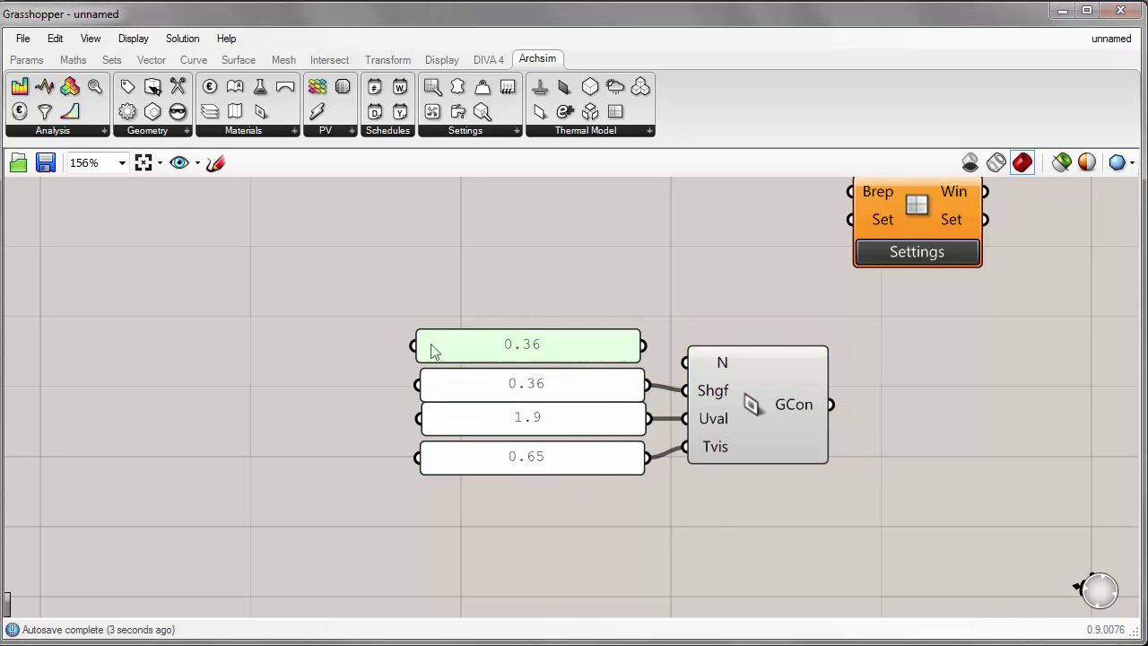
drag(417, 331, 230, 244)
Step: Set the copied panel's text to AlumFrame_DblLoEArg_U1.9_SHGC0.36_TVis0.65, shrink it to one line and wire it into the glazing construction's N input
double_click(433, 277)
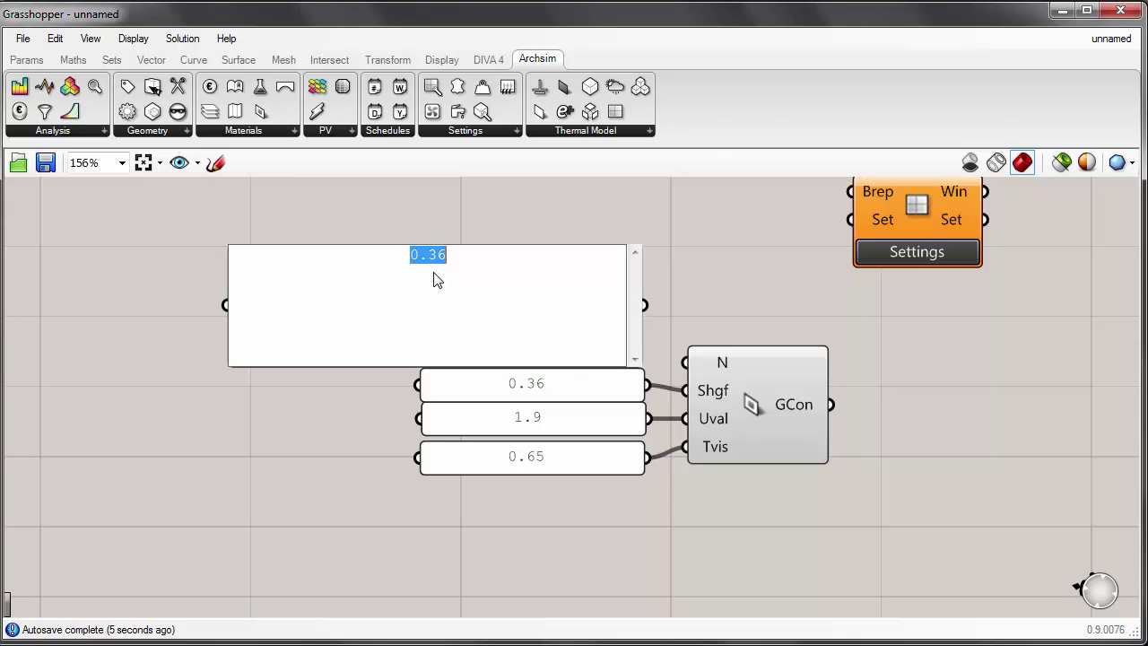
text(AlumFrame)
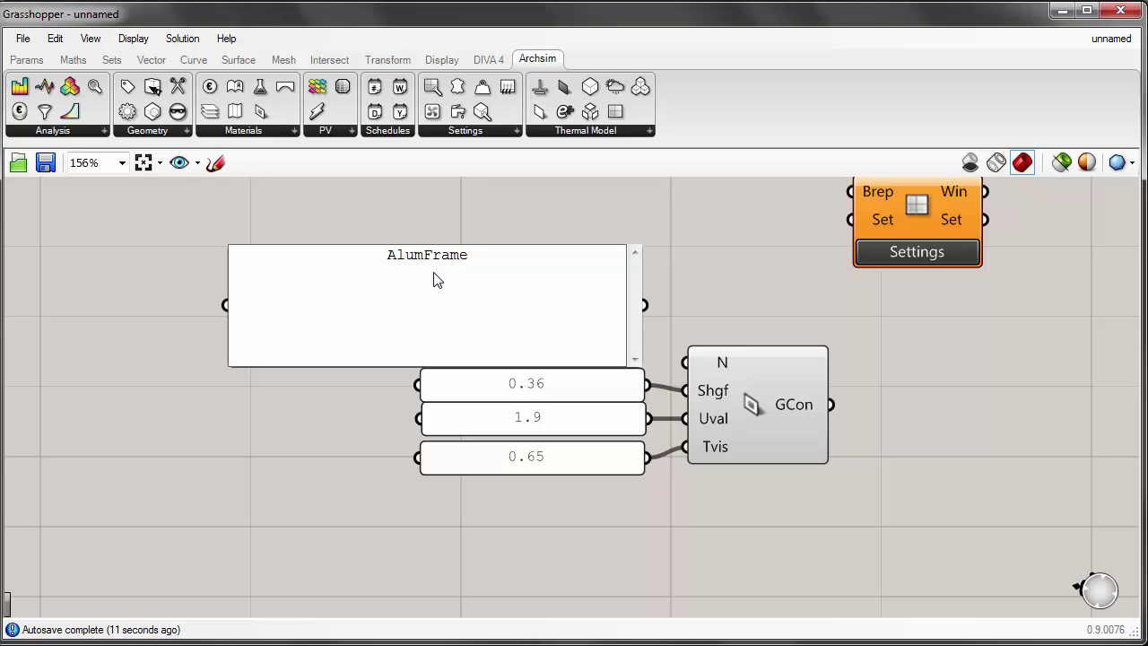
text(_DblLo)
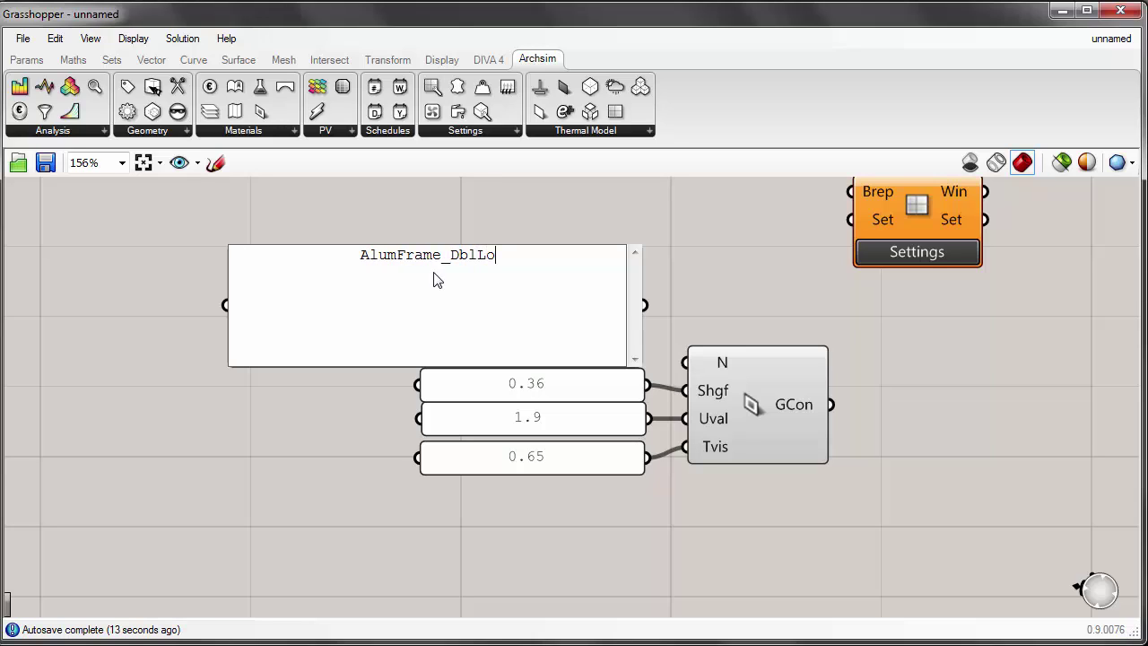
text(EArg)
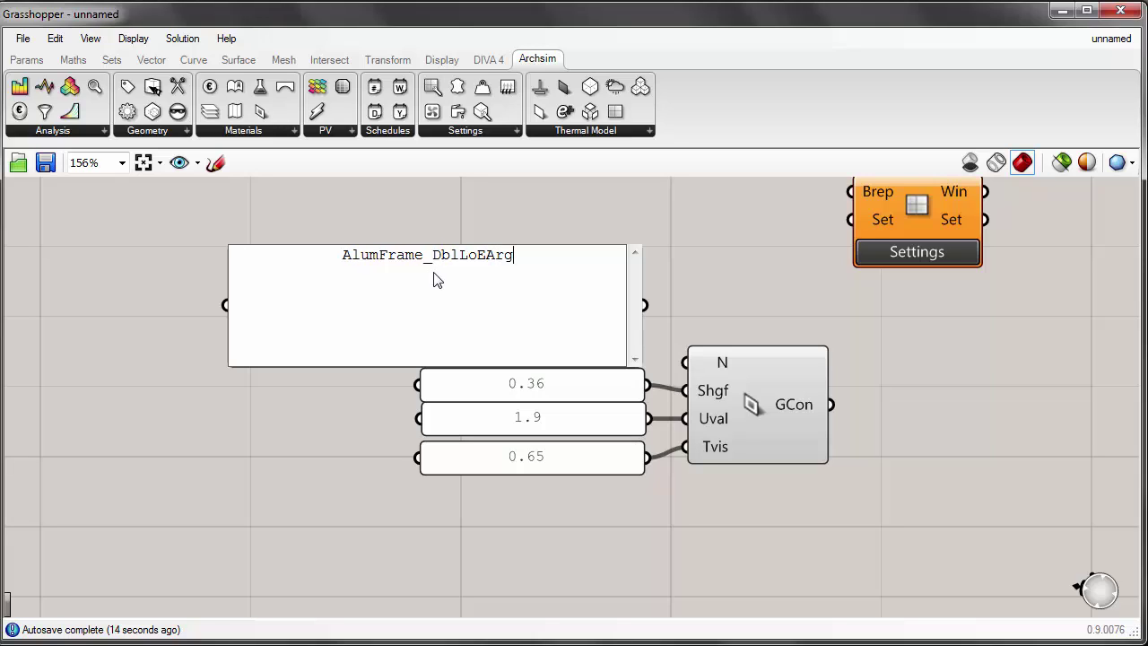
text(_)
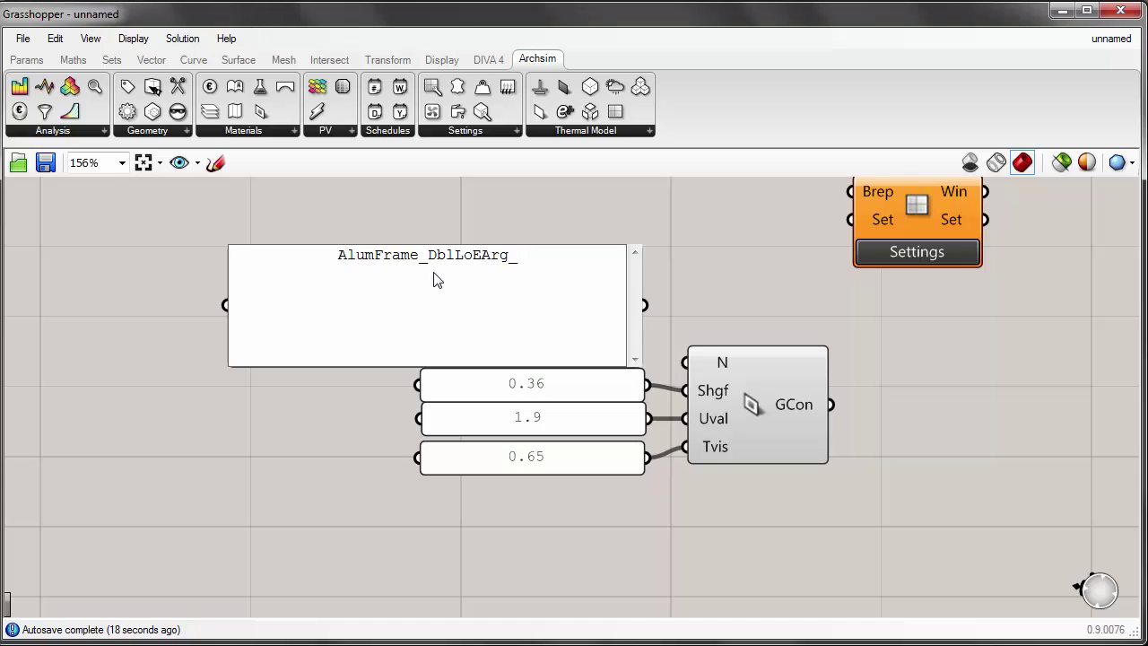
text(U)
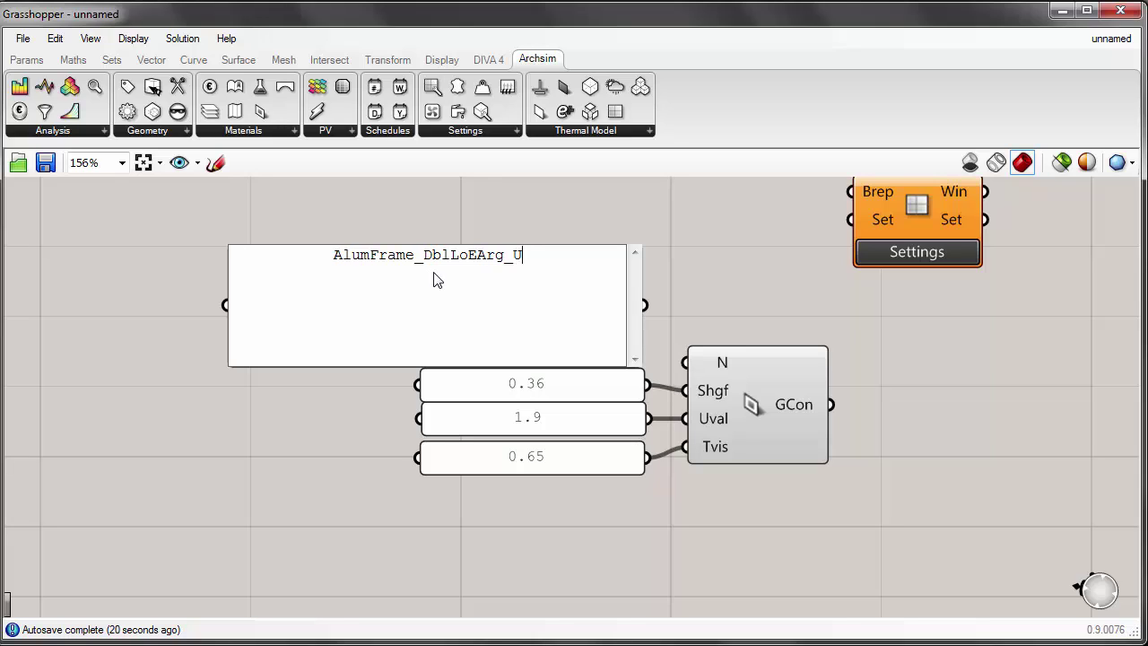
text(1.9_)
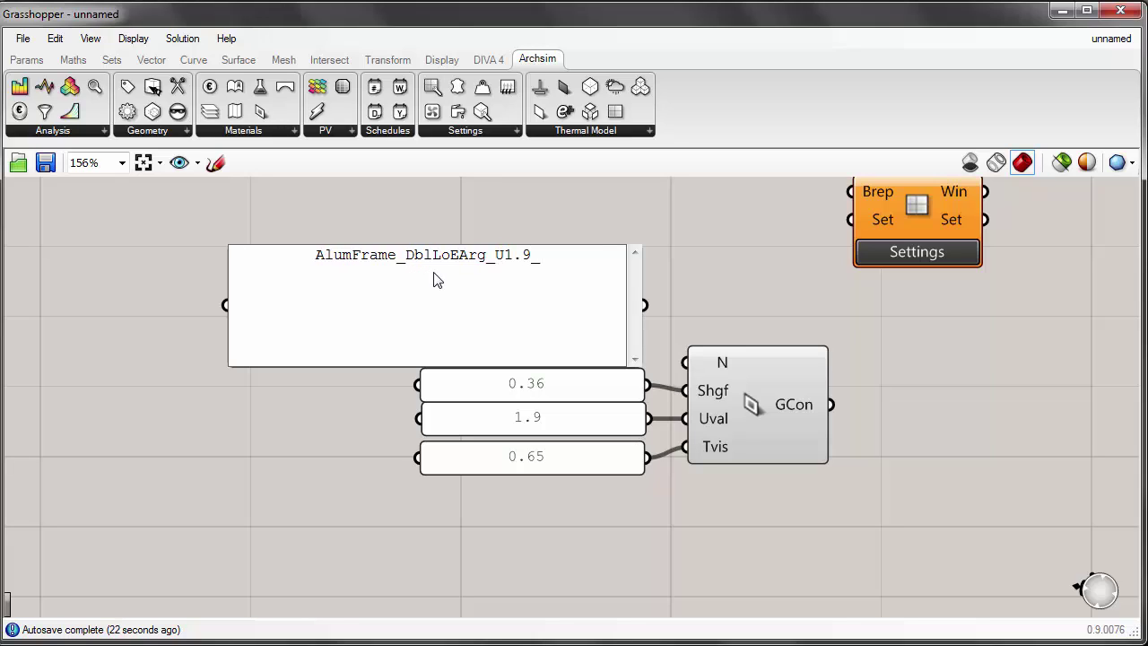
text(SH)
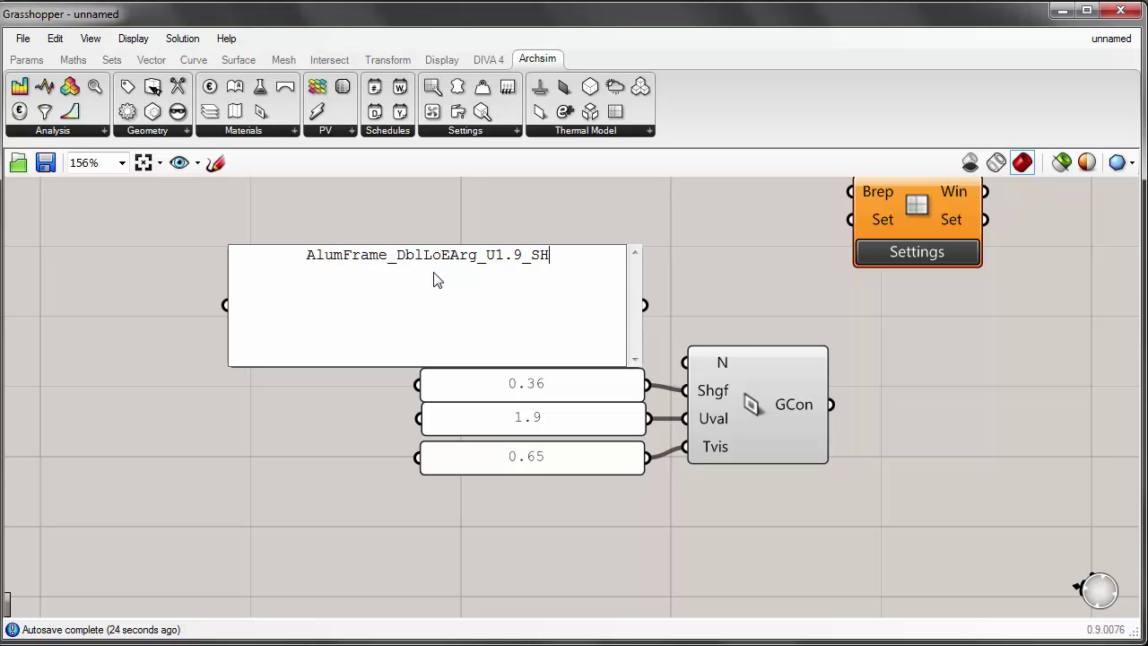
text(GC)
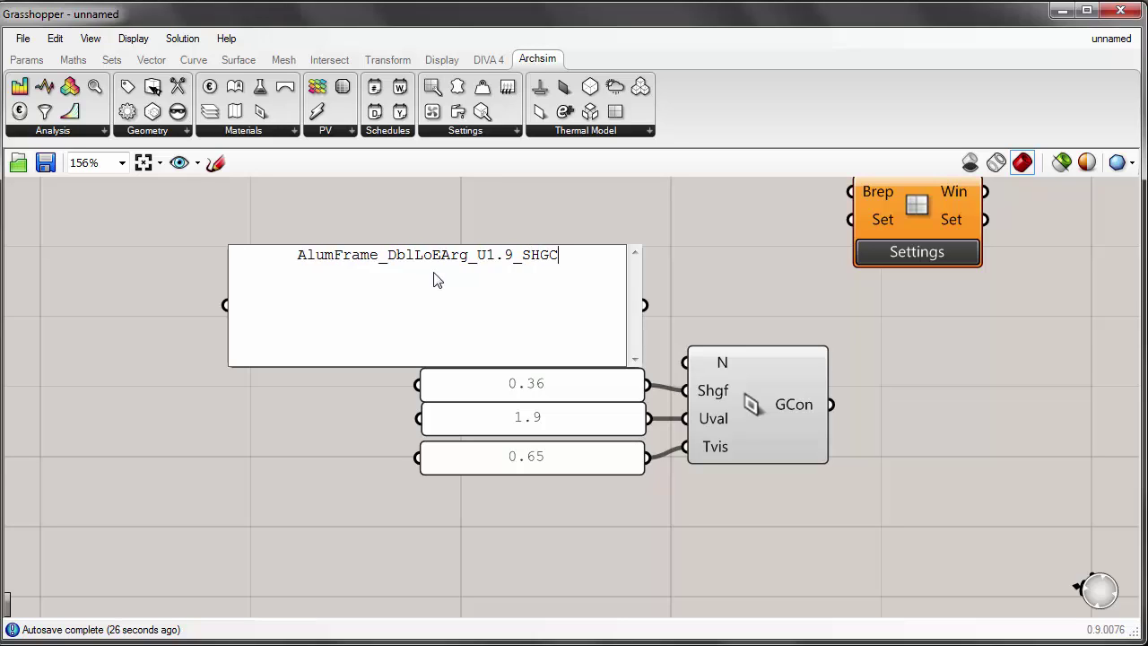
text(0.3)
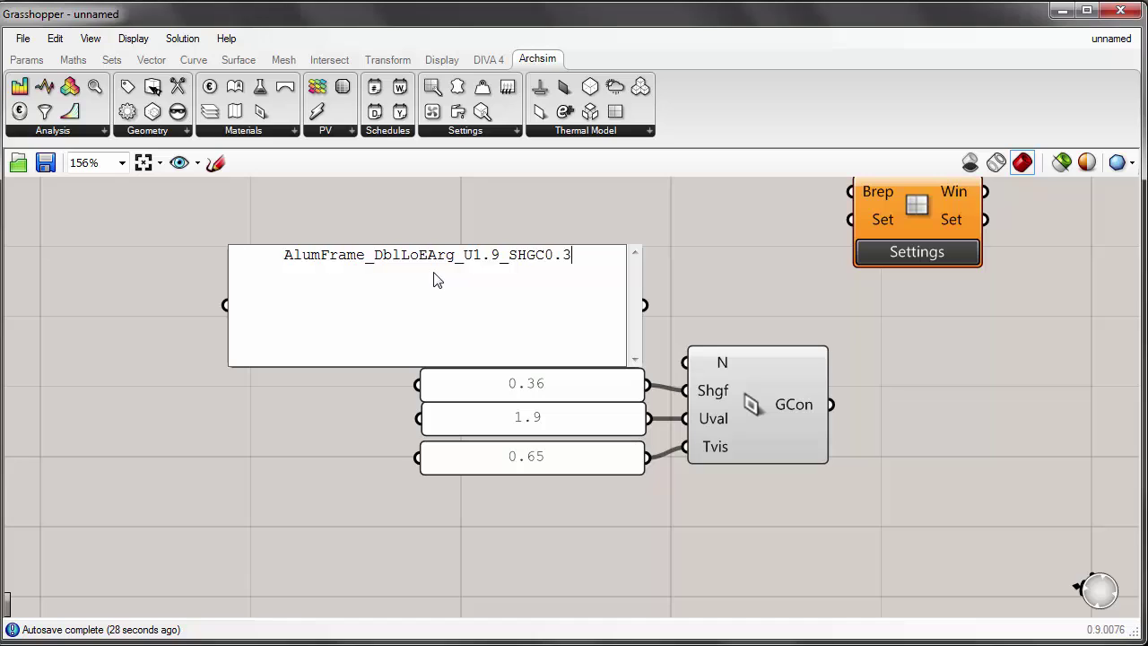
text(6_T)
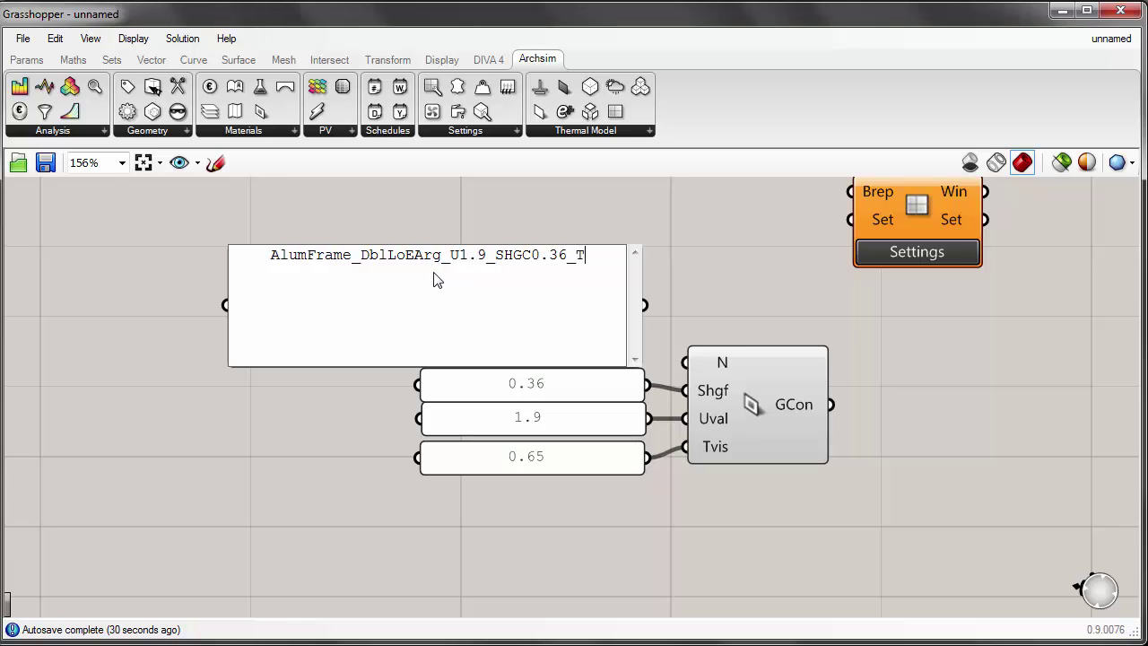
text(Vi)
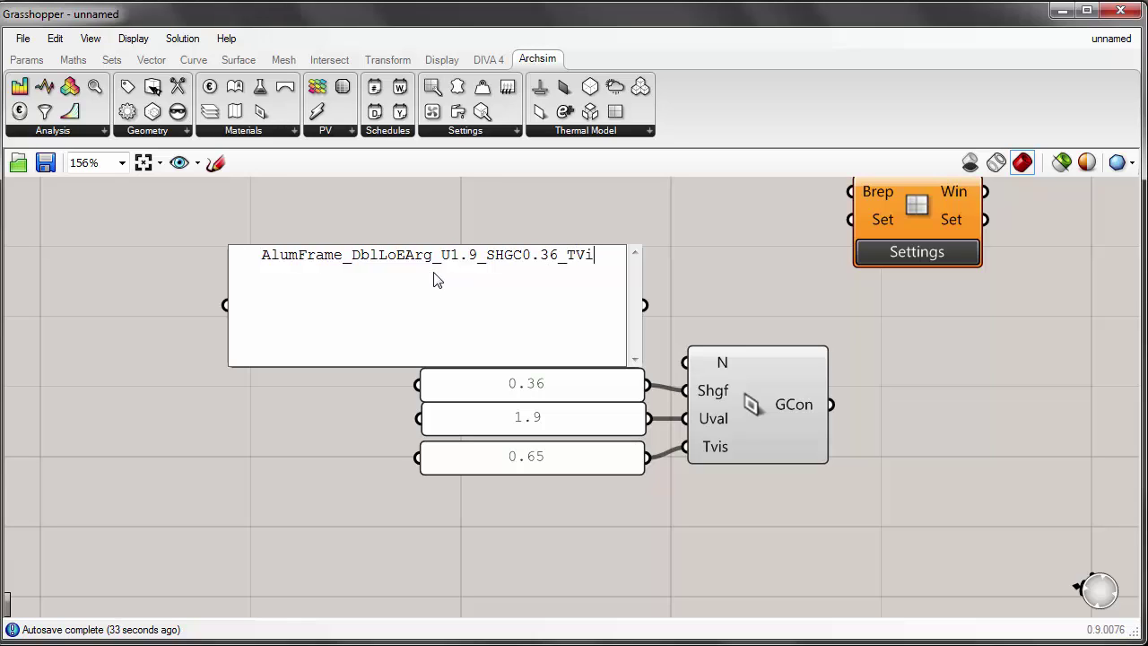
text(s0.65)
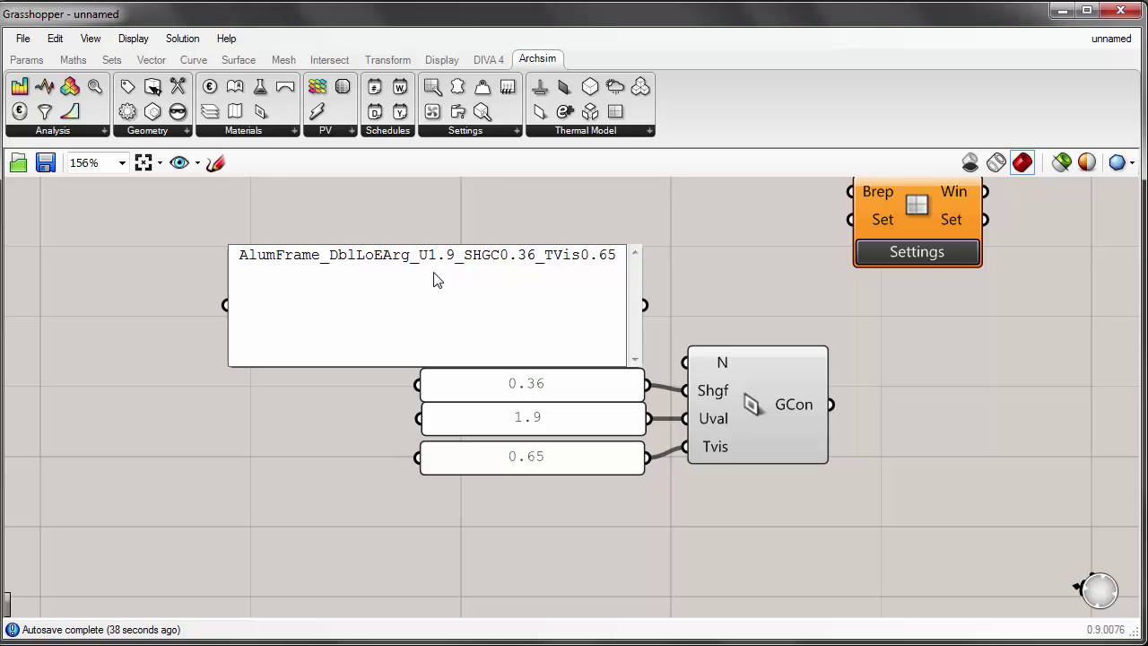
click(428, 255)
click(659, 217)
drag(486, 245, 493, 325)
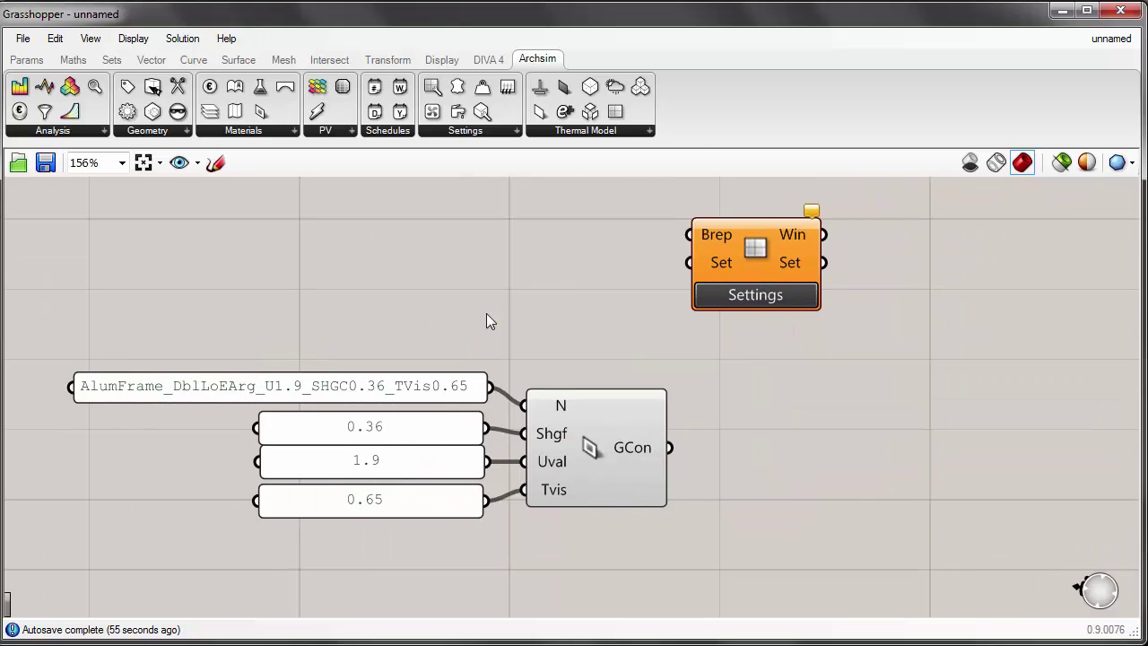
Step: Move the Library component beyond the glazing construction and add the GCon output to its Con input alongside the existing wire
scroll(522, 305, down, 3)
right_drag(523, 305, 690, 430)
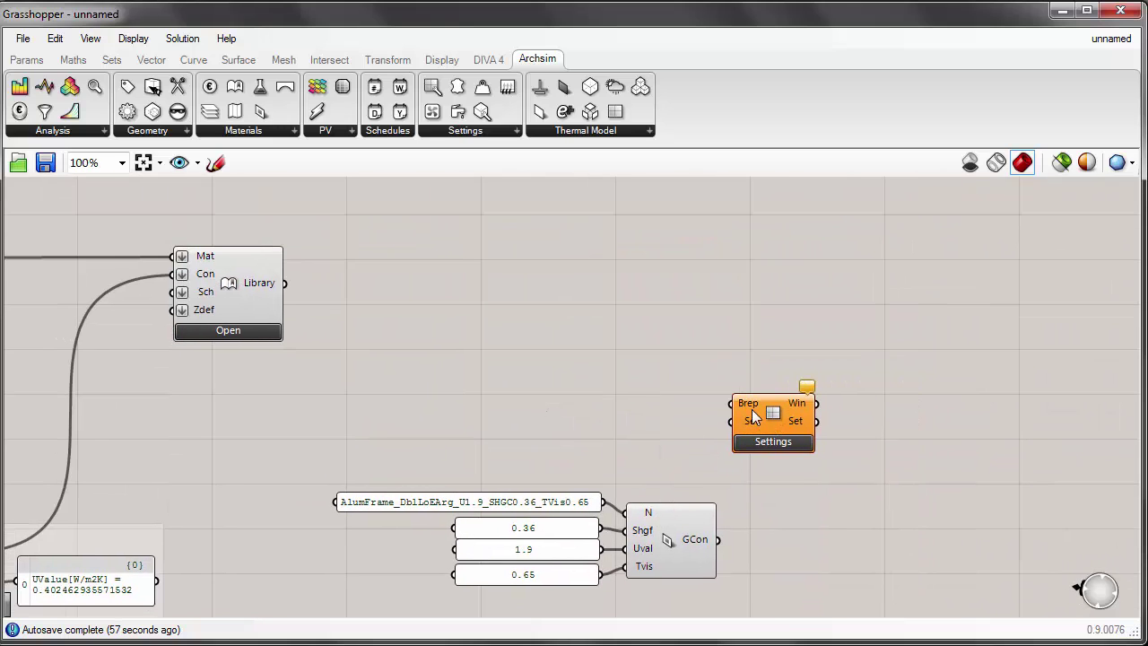
drag(273, 297, 955, 328)
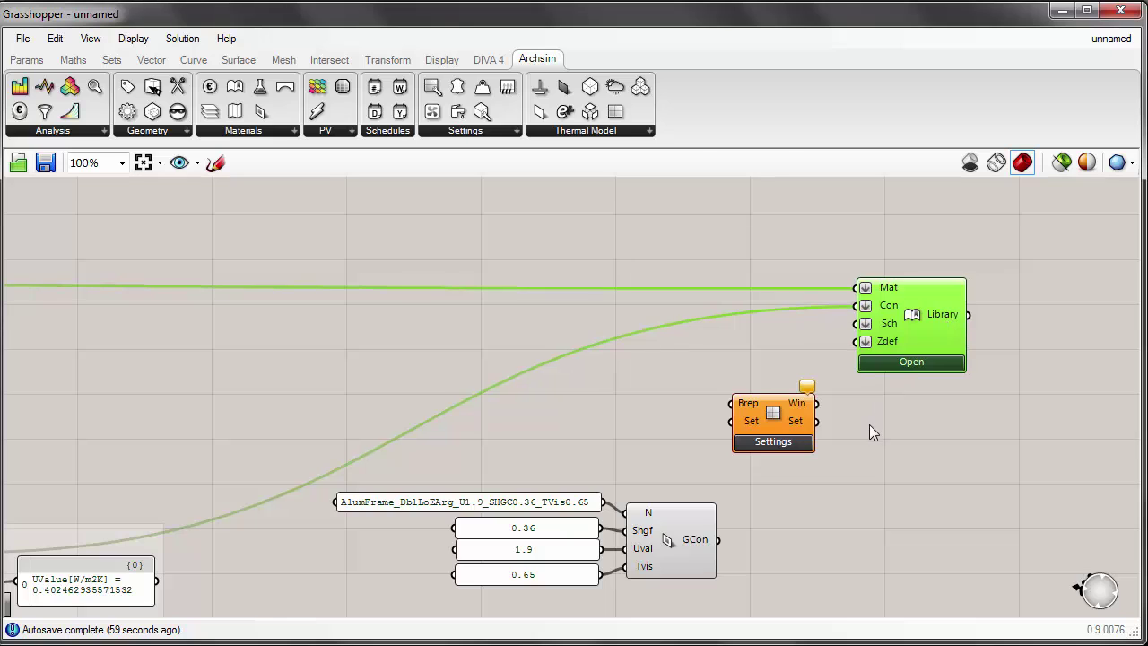
drag(718, 540, 863, 308)
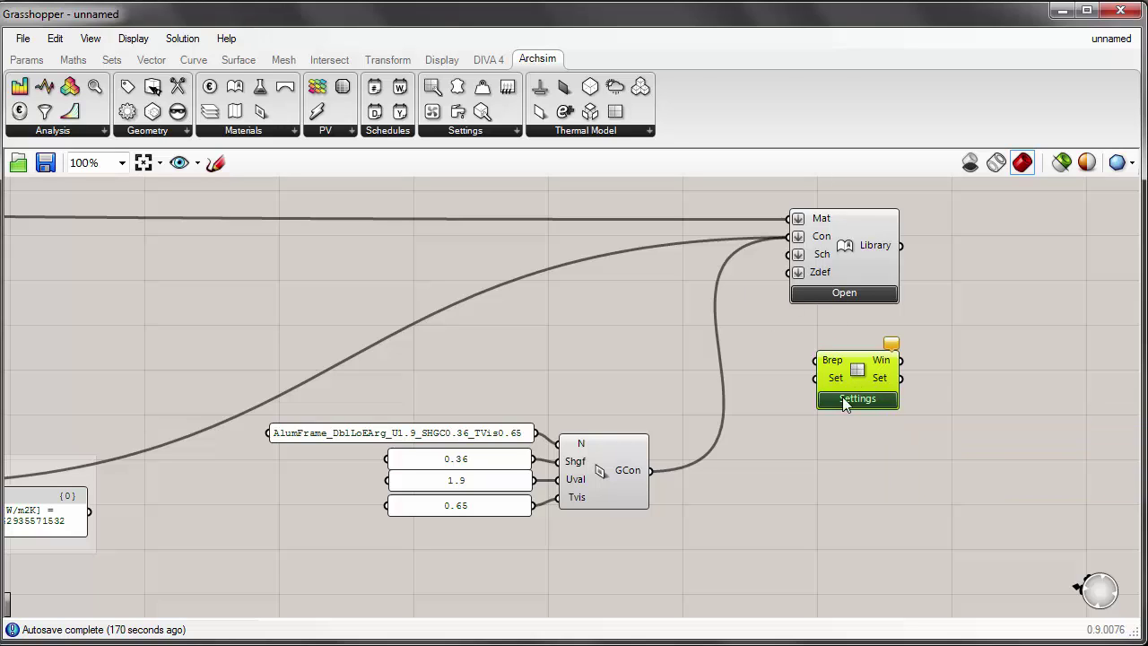
Step: Open the window component's settings and look for AlumFrame_DblLoEArg_U1.9_SHGC0.36_TVis0.65 among the glazing construction choices
click(847, 399)
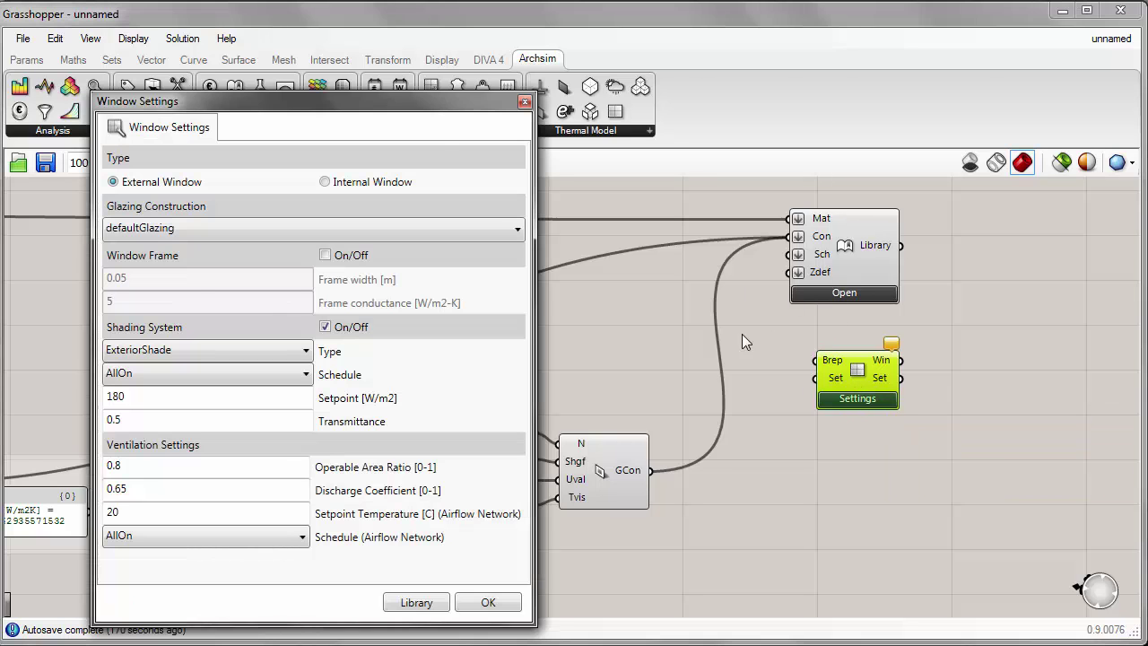
click(228, 223)
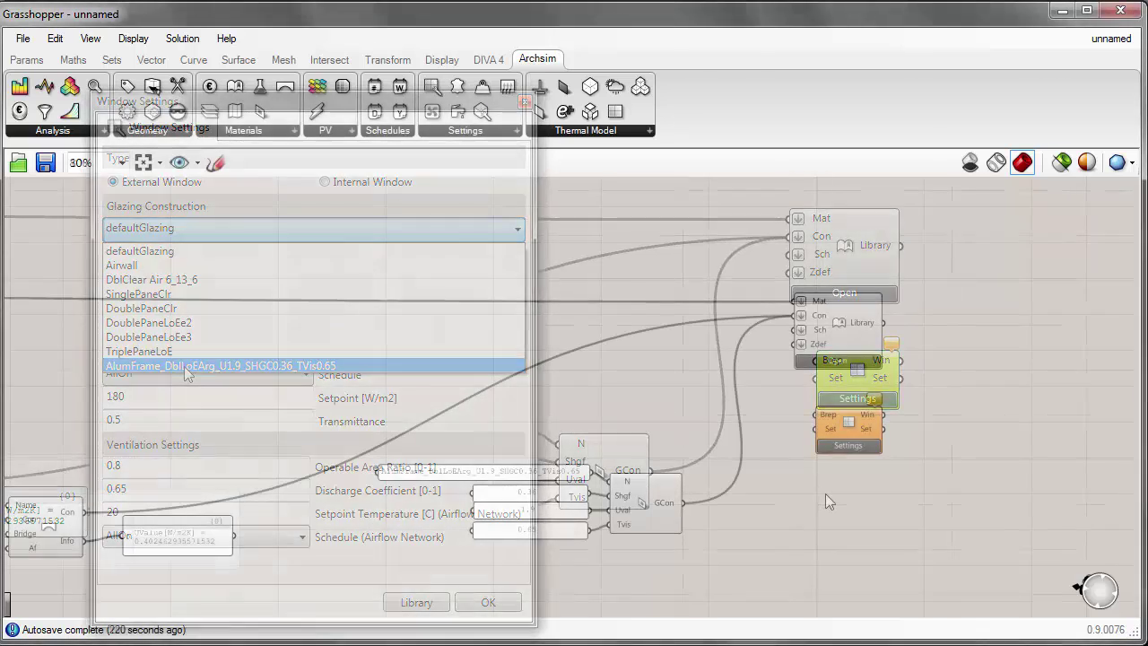
Step: Review the complete definition, from the custom material and the bridged stud wall constructions to the glazing assembly and the library
scroll(834, 448, up, 1)
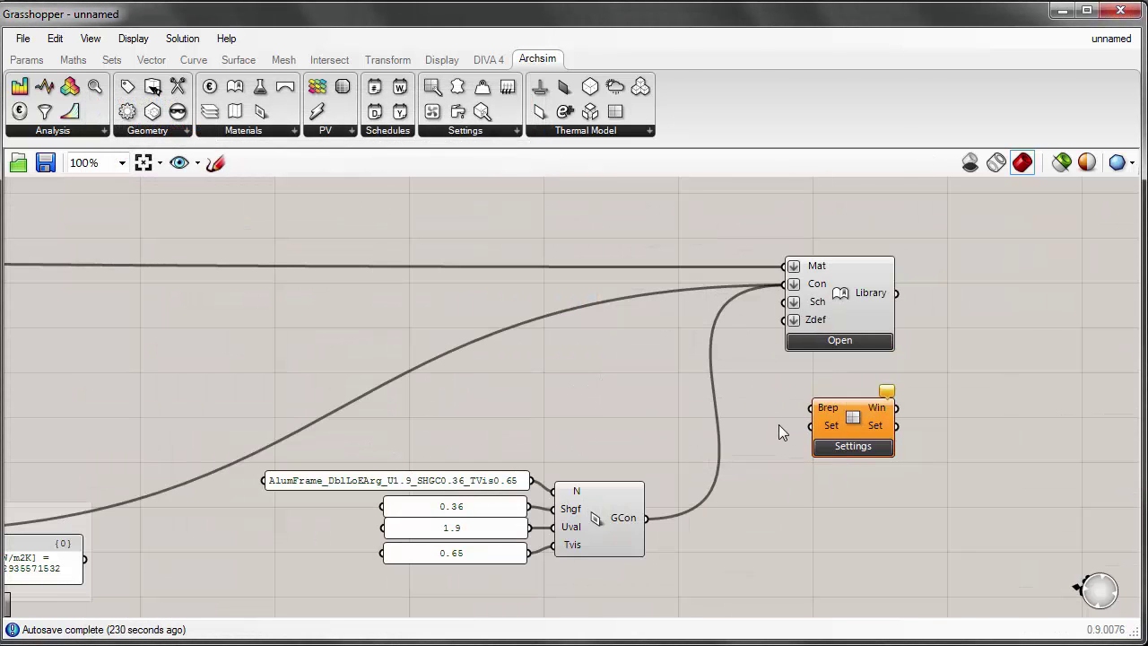
right_drag(701, 451, 737, 355)
scroll(652, 354, down, 2)
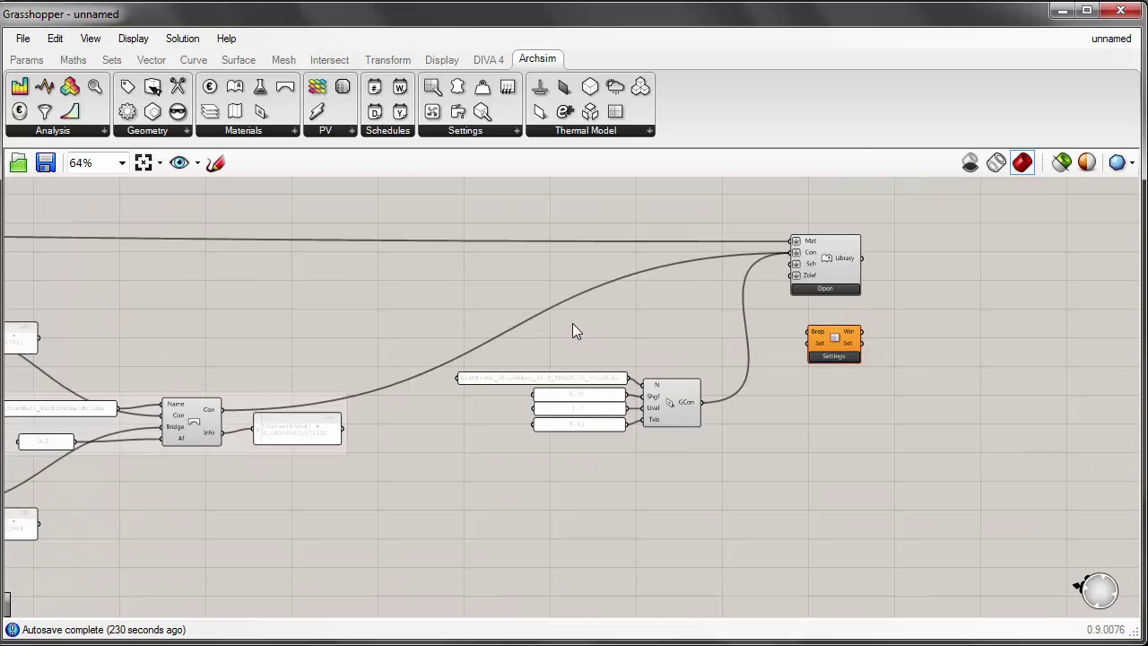
right_drag(572, 324, 702, 326)
scroll(700, 323, down, 1)
scroll(904, 325, up, 1)
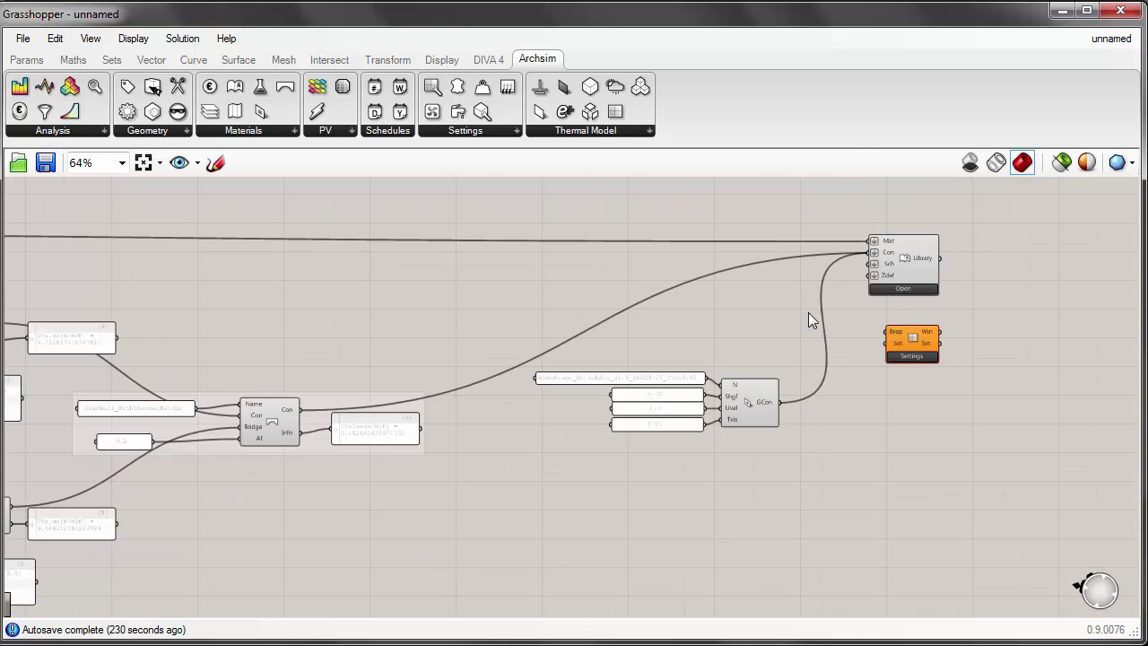
right_drag(963, 317, 942, 328)
scroll(723, 323, down, 2)
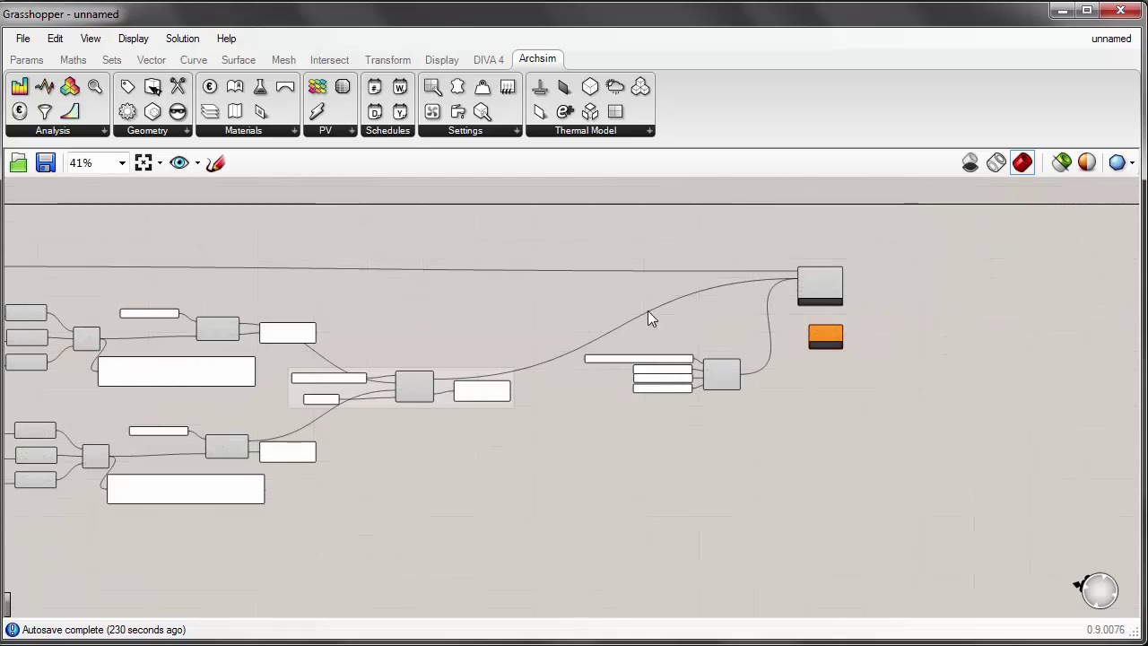
right_drag(650, 318, 435, 314)
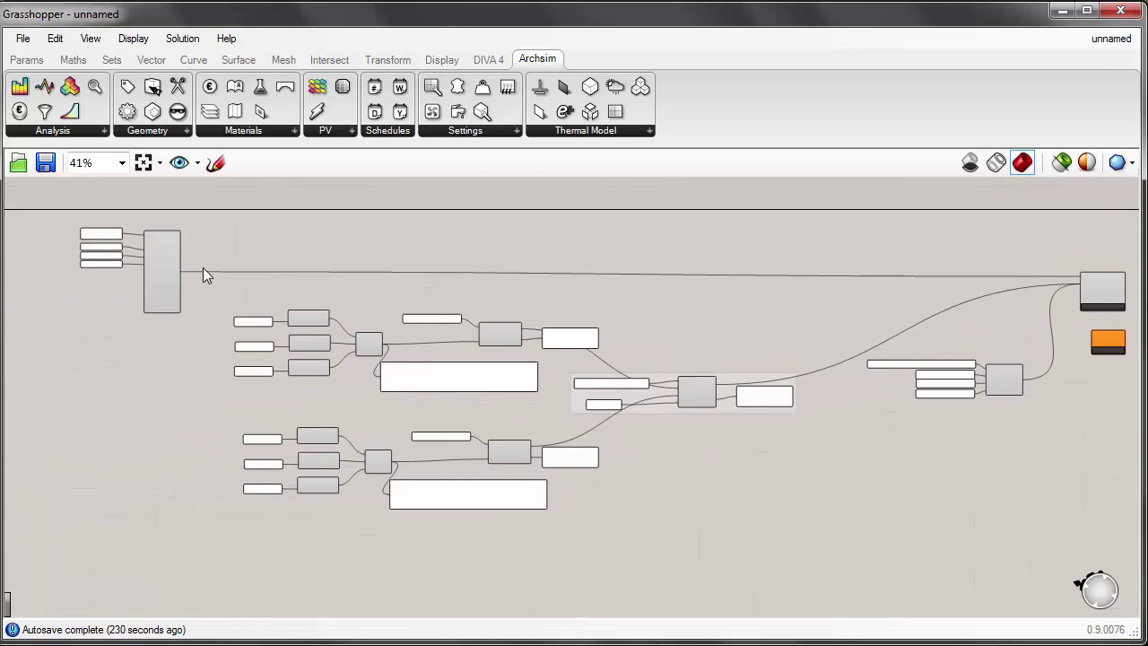
scroll(202, 273, up, 2)
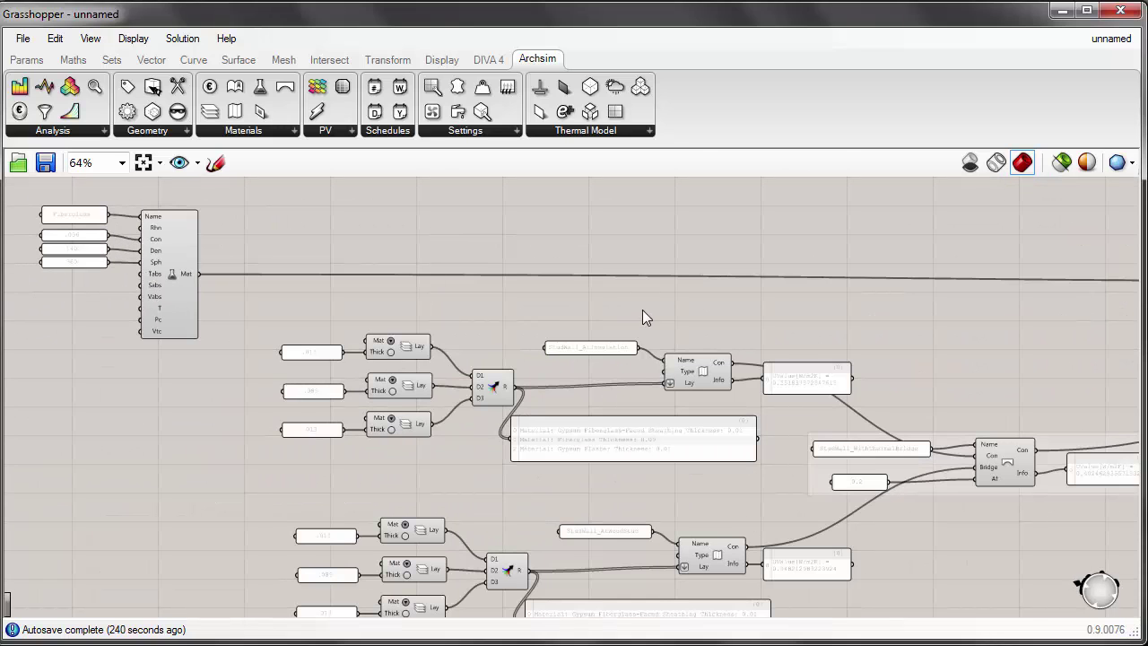
right_drag(642, 310, 375, 216)
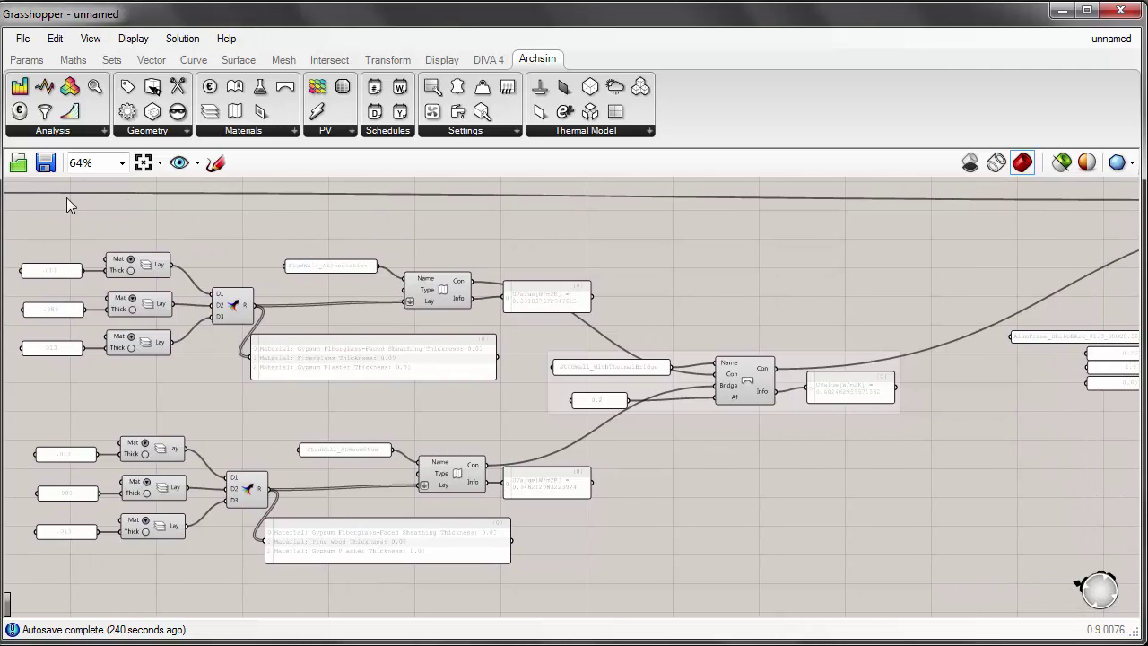
drag(17, 197, 269, 235)
right_drag(885, 266, 422, 269)
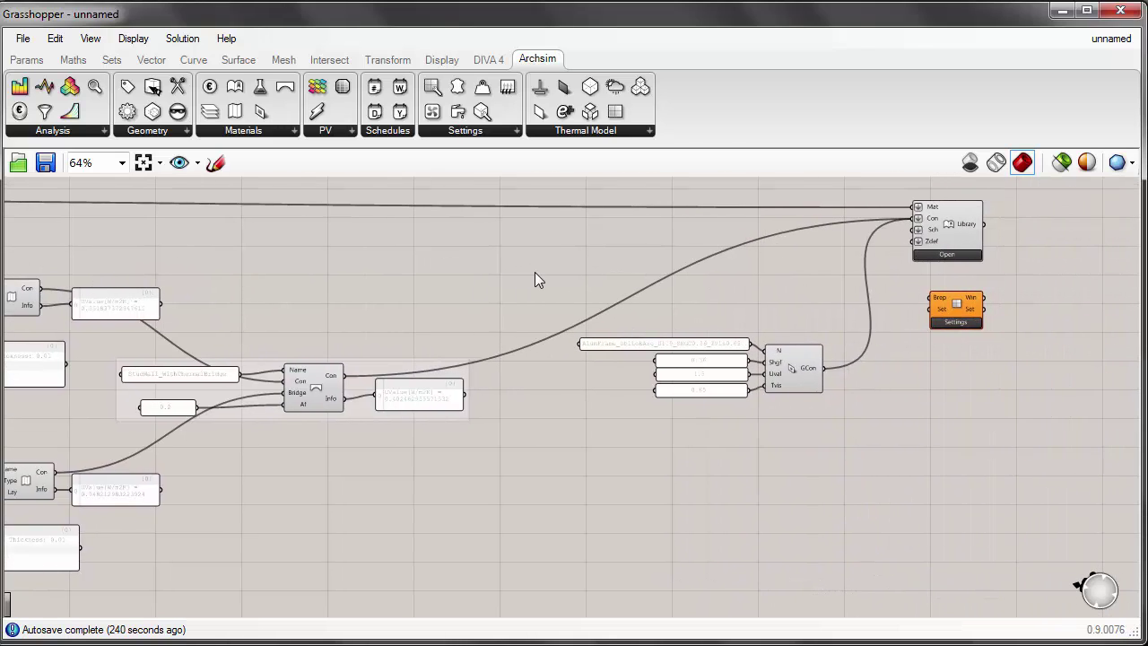
scroll(805, 368, up, 1)
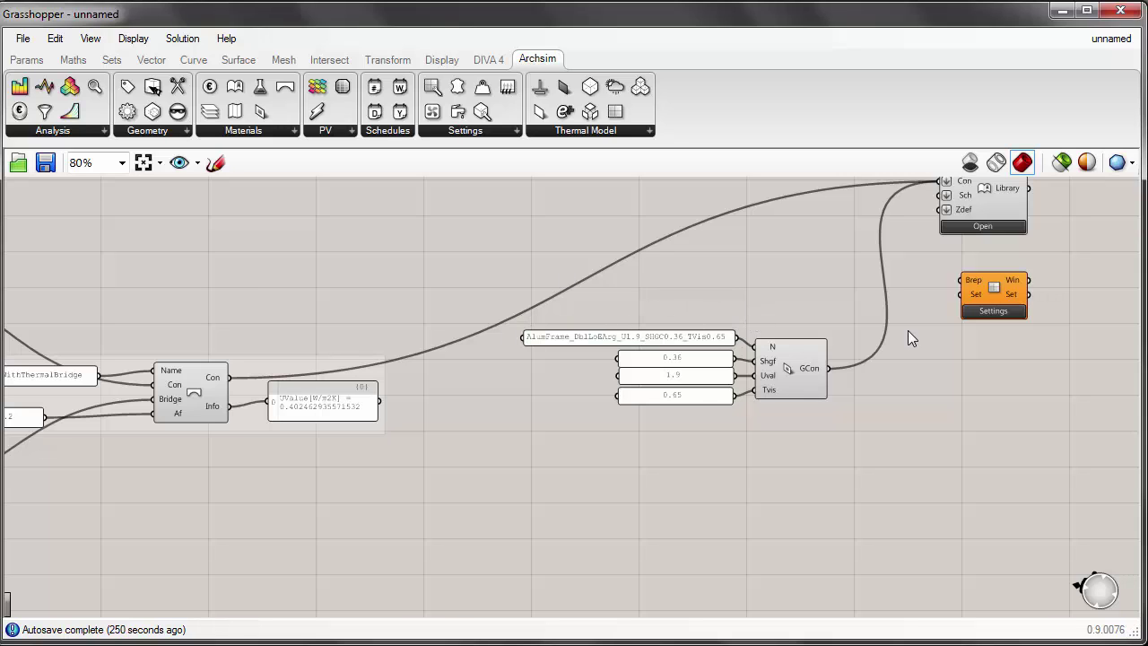
right_drag(908, 337, 614, 361)
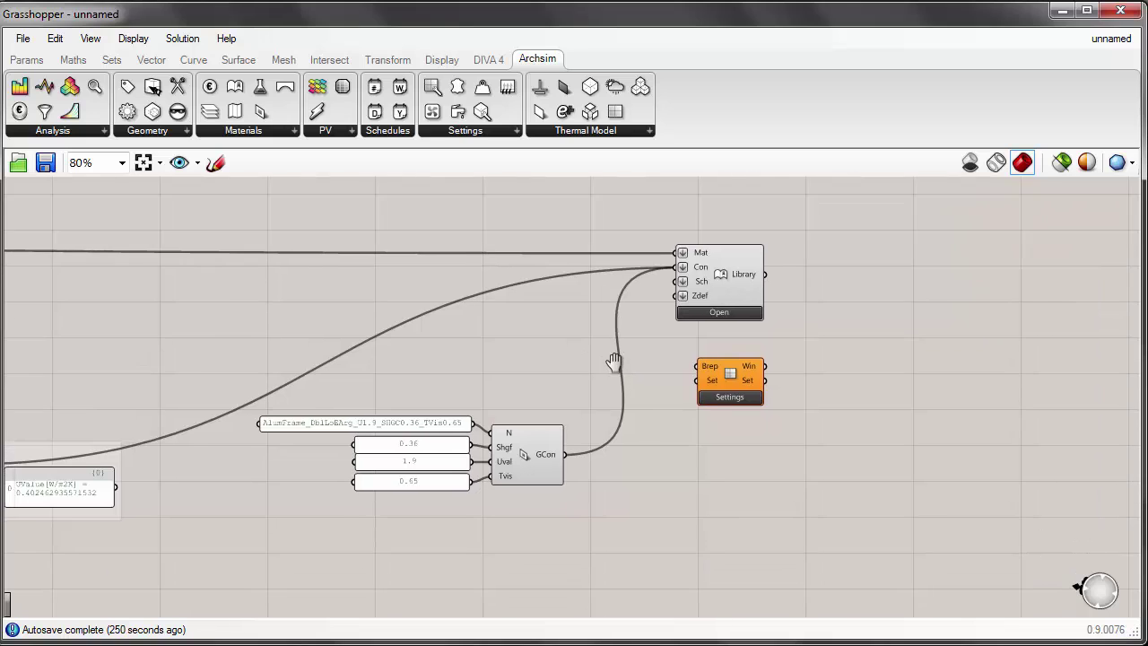
scroll(619, 367, down, 1)
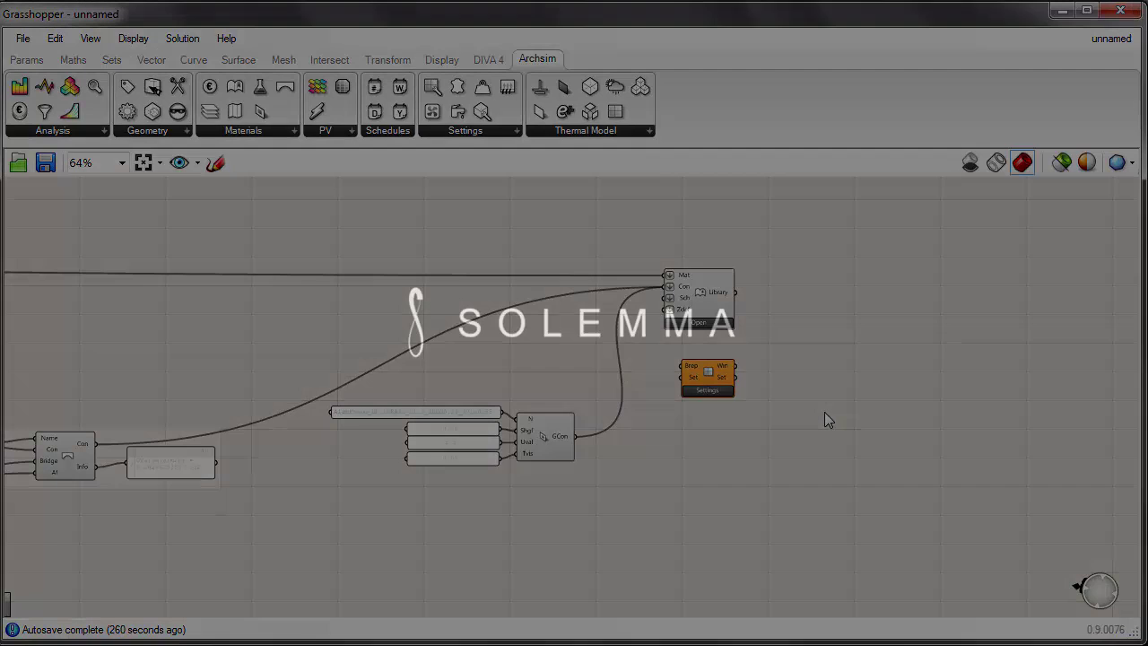